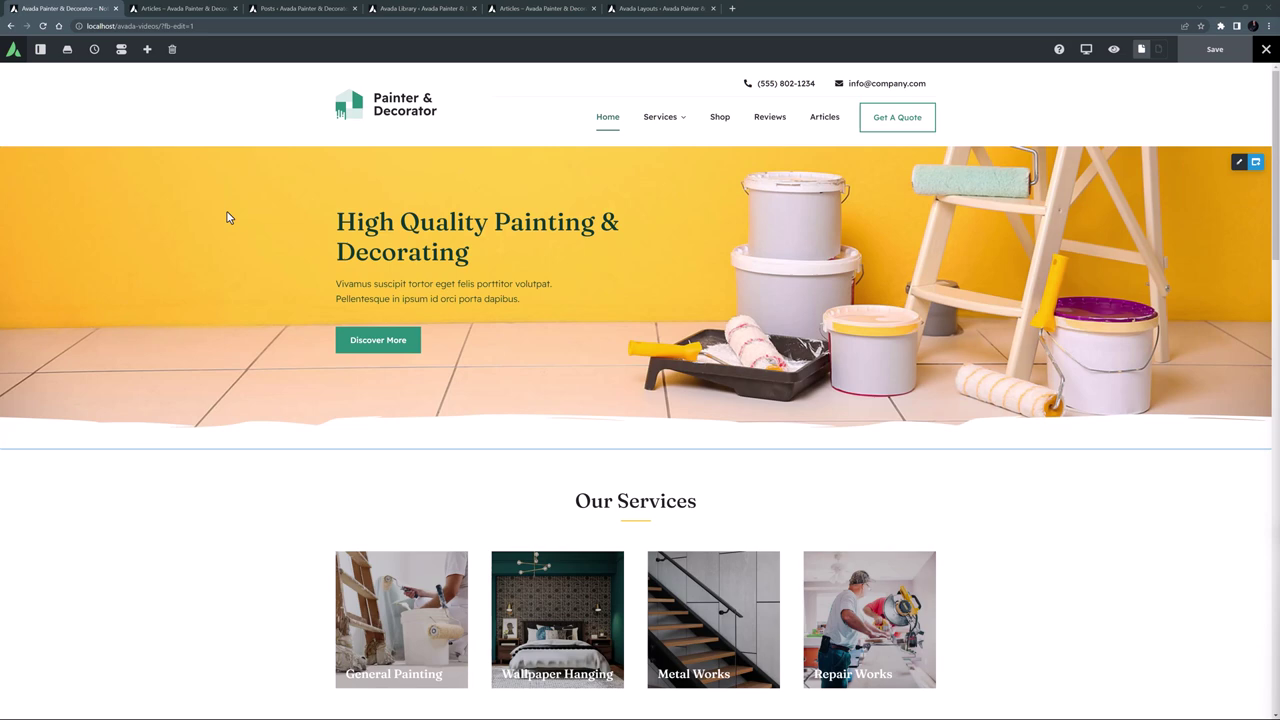
- Review the live Articles page, then the Proin Eget Tortor post's comment form and Related Posts
{"action": "left_click", "coordinate": [184, 10]}
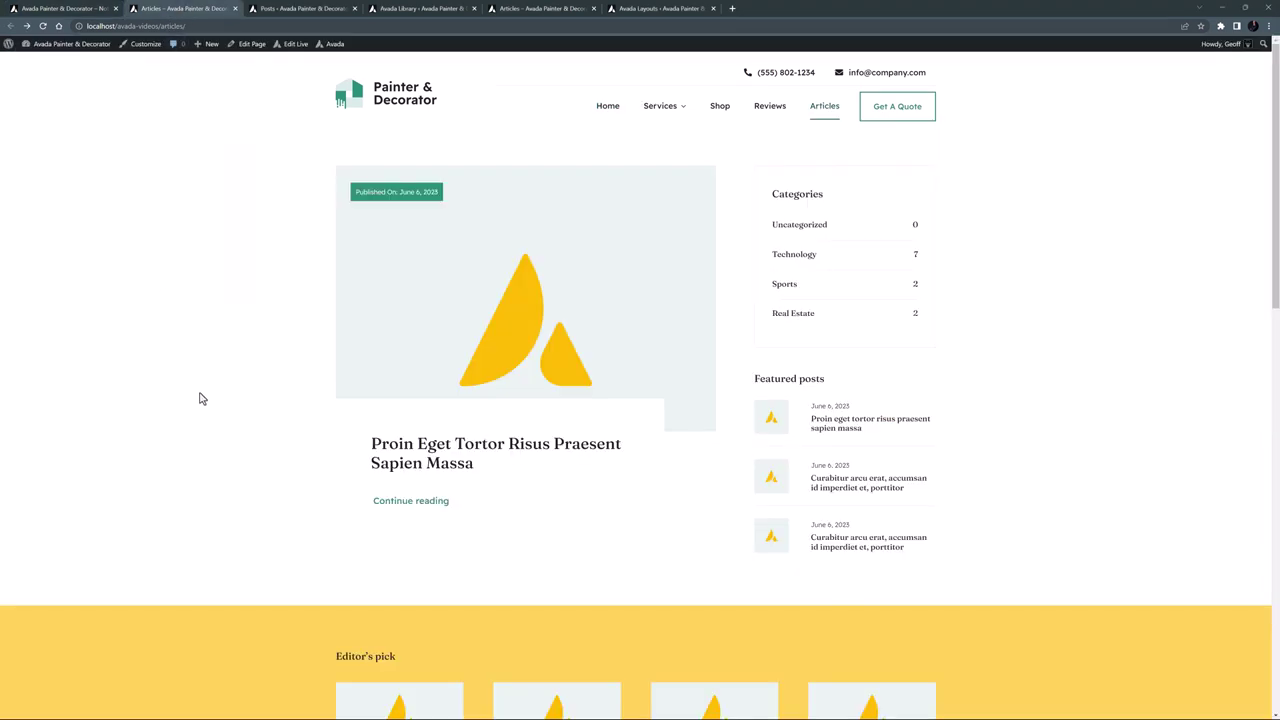
{"action": "scroll", "coordinate": [203, 399], "scroll_direction": "down", "scroll_amount": 4}
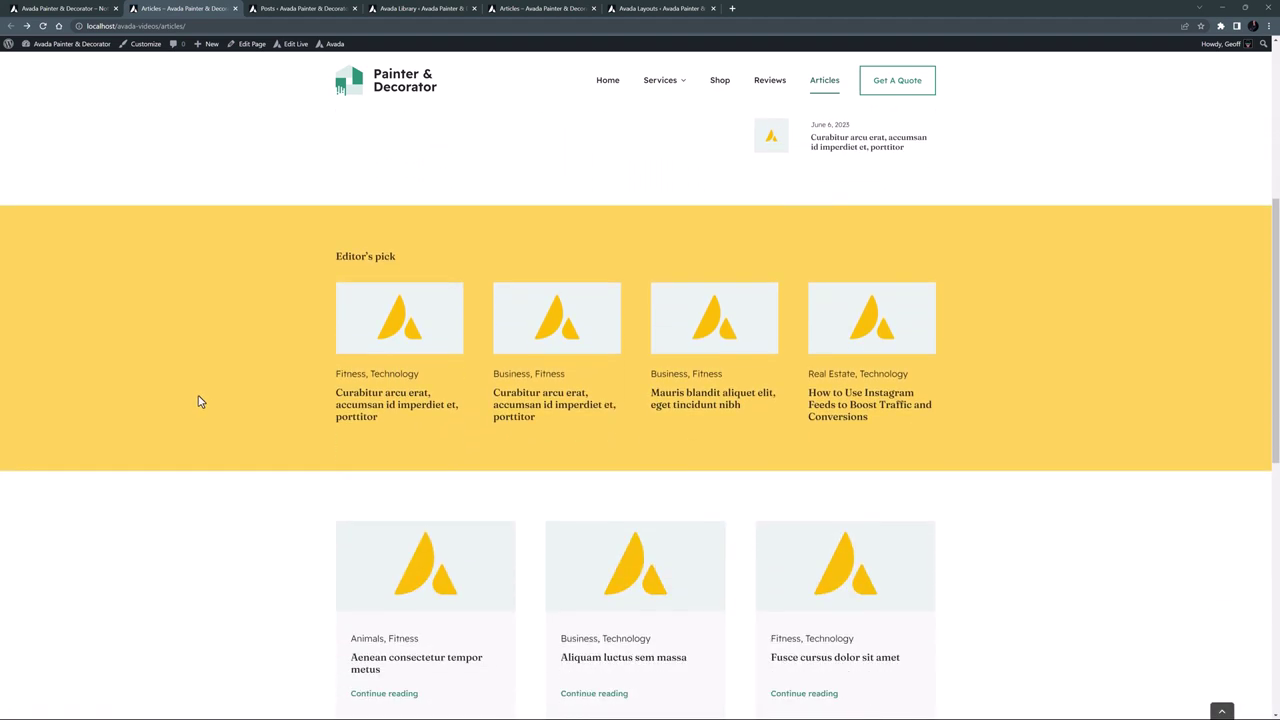
{"action": "scroll", "coordinate": [199, 401], "scroll_direction": "down", "scroll_amount": 4}
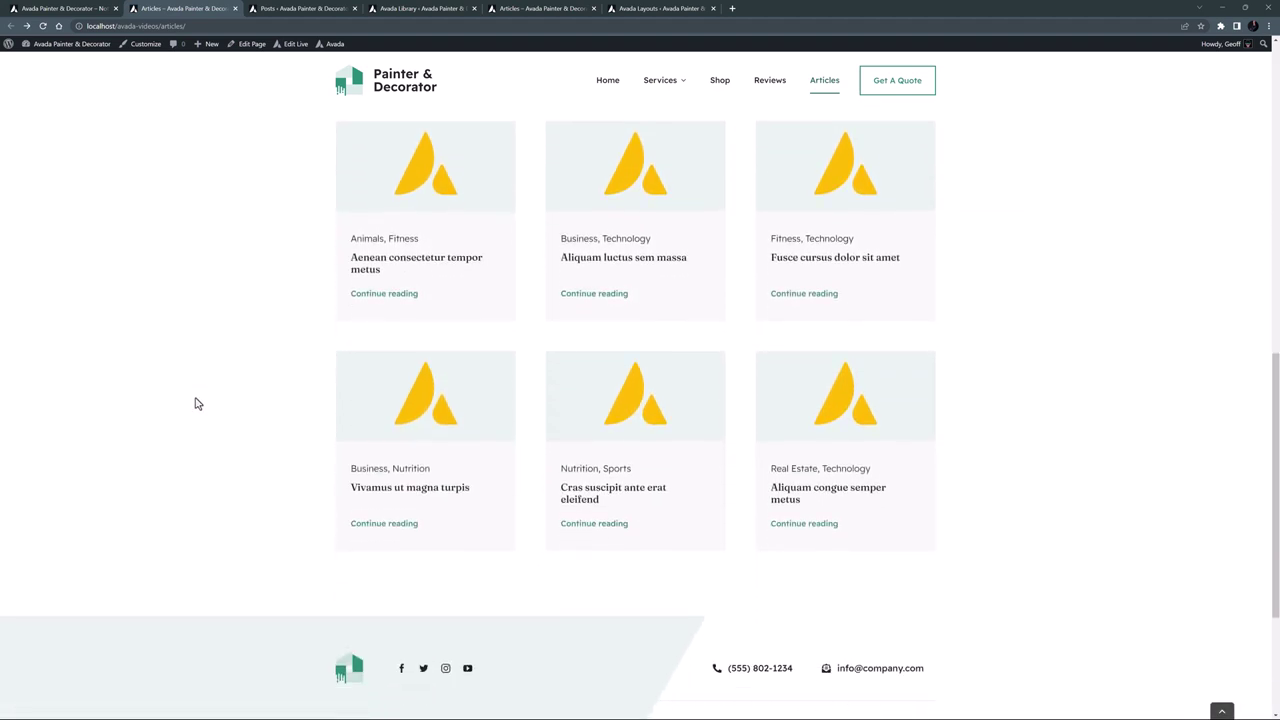
{"action": "scroll", "coordinate": [197, 403], "scroll_direction": "up", "scroll_amount": 4}
{"action": "scroll", "coordinate": [197, 403], "scroll_direction": "up", "scroll_amount": 4}
{"action": "scroll", "coordinate": [197, 403], "scroll_direction": "up", "scroll_amount": 1}
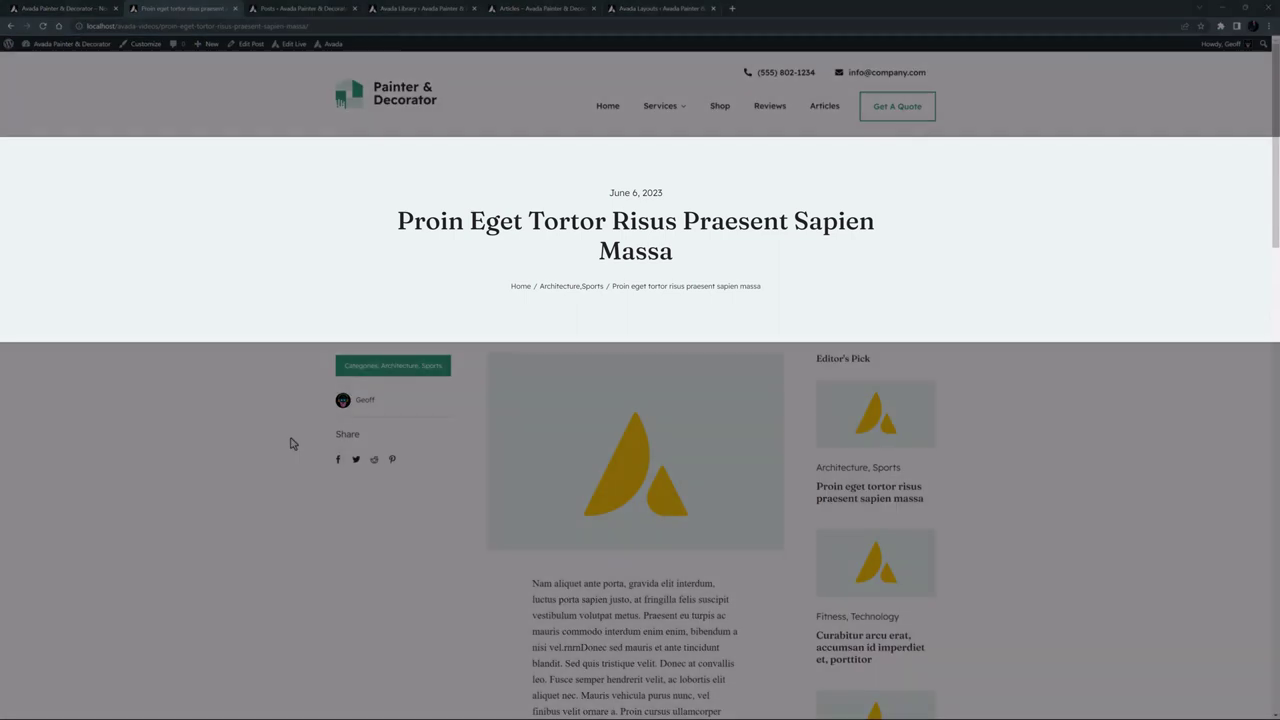
{"action": "scroll", "coordinate": [291, 443], "scroll_direction": "down", "scroll_amount": 2}
{"action": "scroll", "coordinate": [291, 443], "scroll_direction": "down", "scroll_amount": 1}
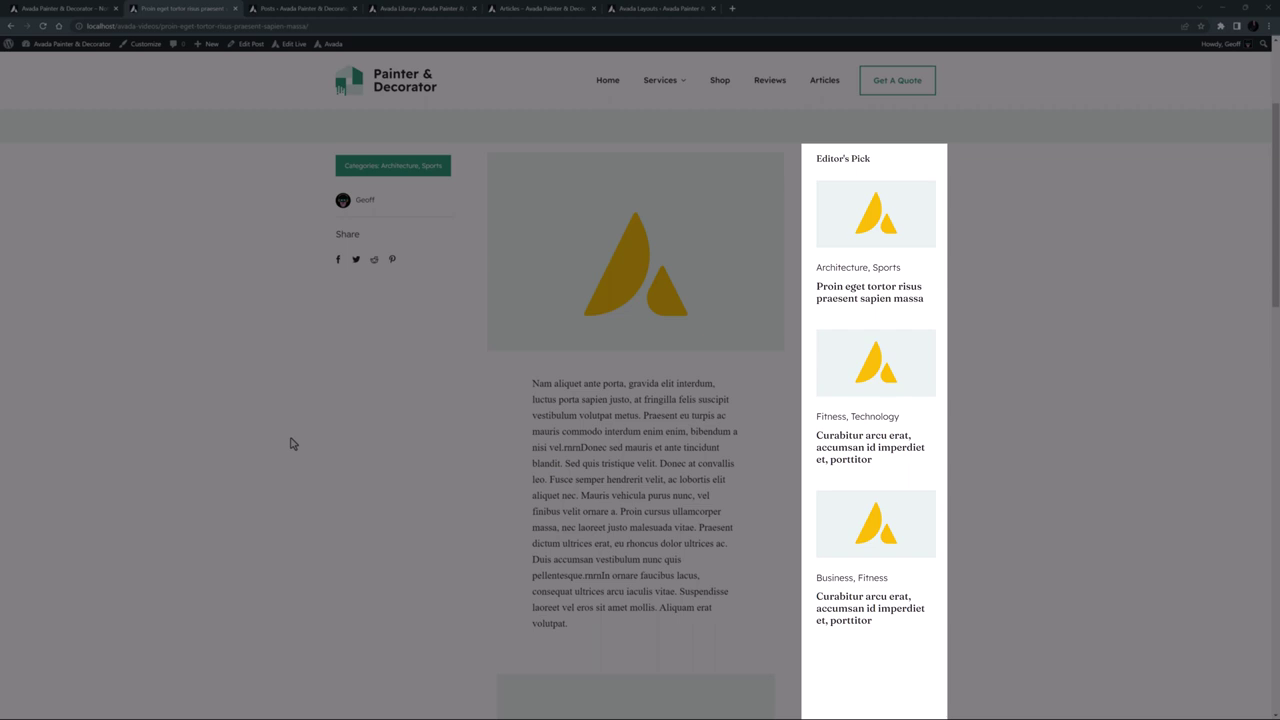
{"action": "scroll", "coordinate": [294, 446], "scroll_direction": "down", "scroll_amount": 5}
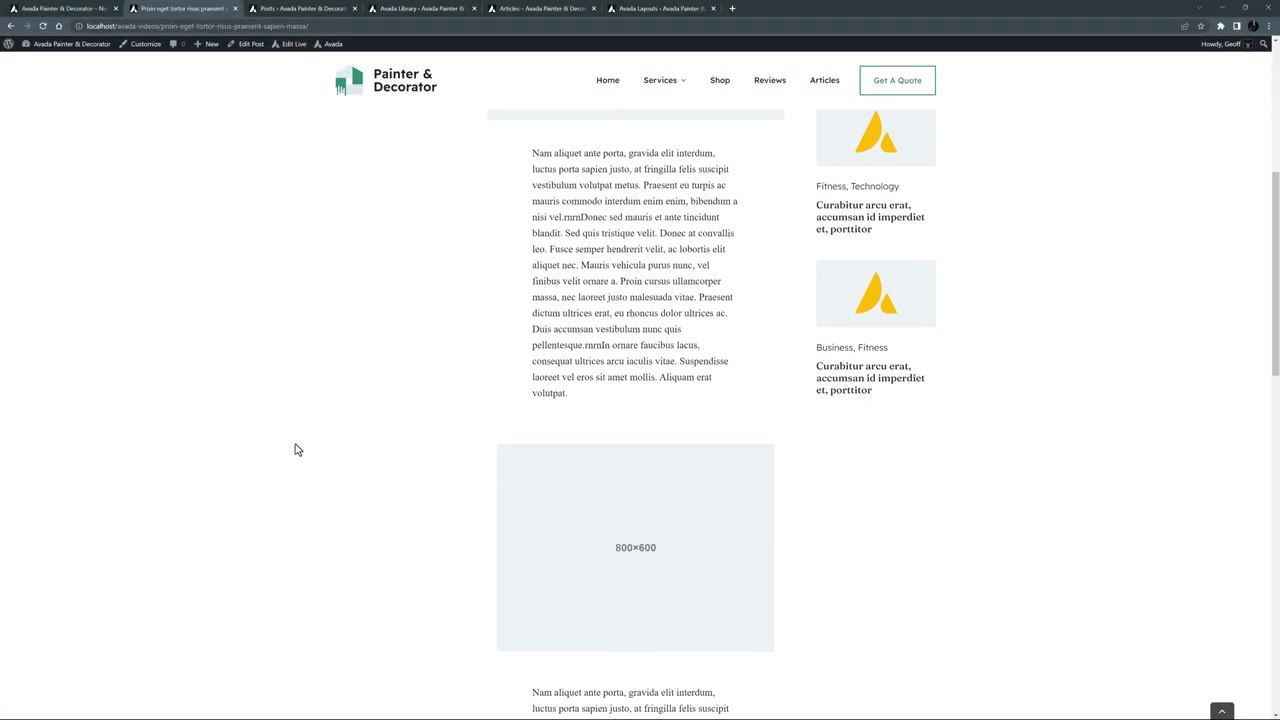
{"action": "scroll", "coordinate": [294, 450], "scroll_direction": "down", "scroll_amount": 5}
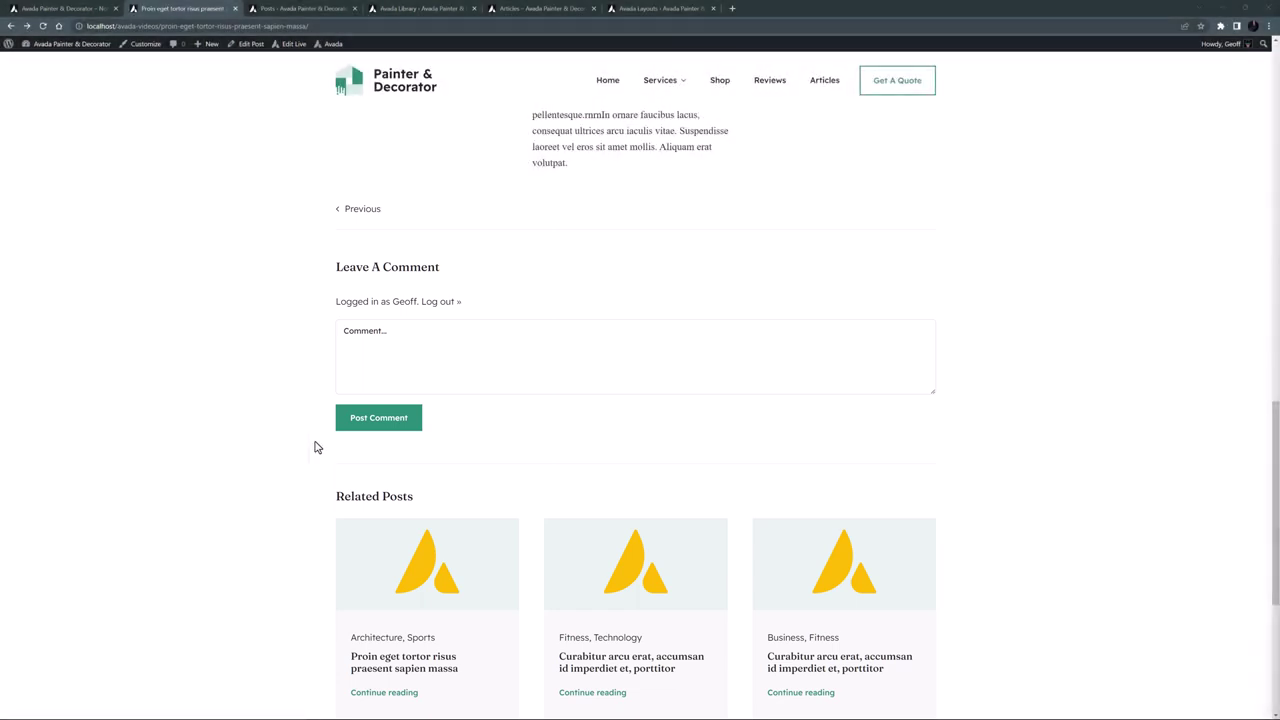
- Open the Technology category archive from a Related Posts card's category link
{"action": "left_click", "coordinate": [605, 641]}
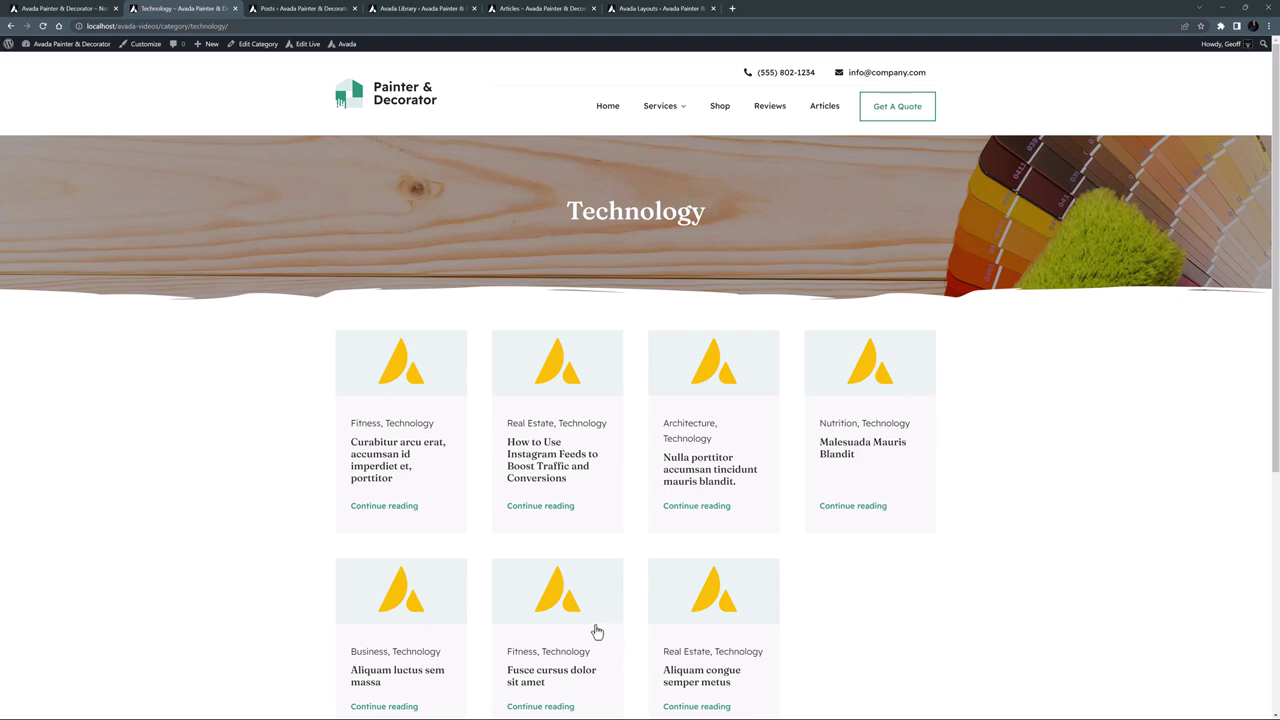
- Move all 14 existing blog posts to the trash
{"action": "left_click", "coordinate": [265, 7]}
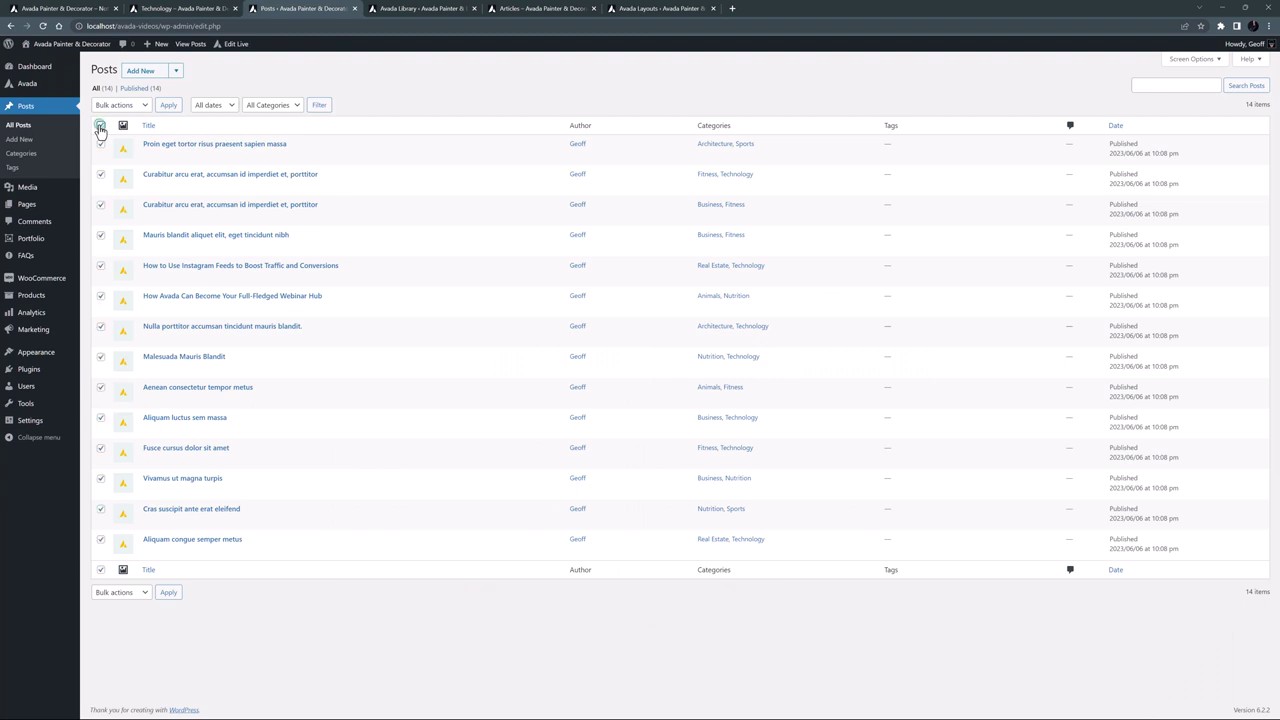
{"action": "left_click", "coordinate": [100, 126]}
{"action": "left_click", "coordinate": [115, 105]}
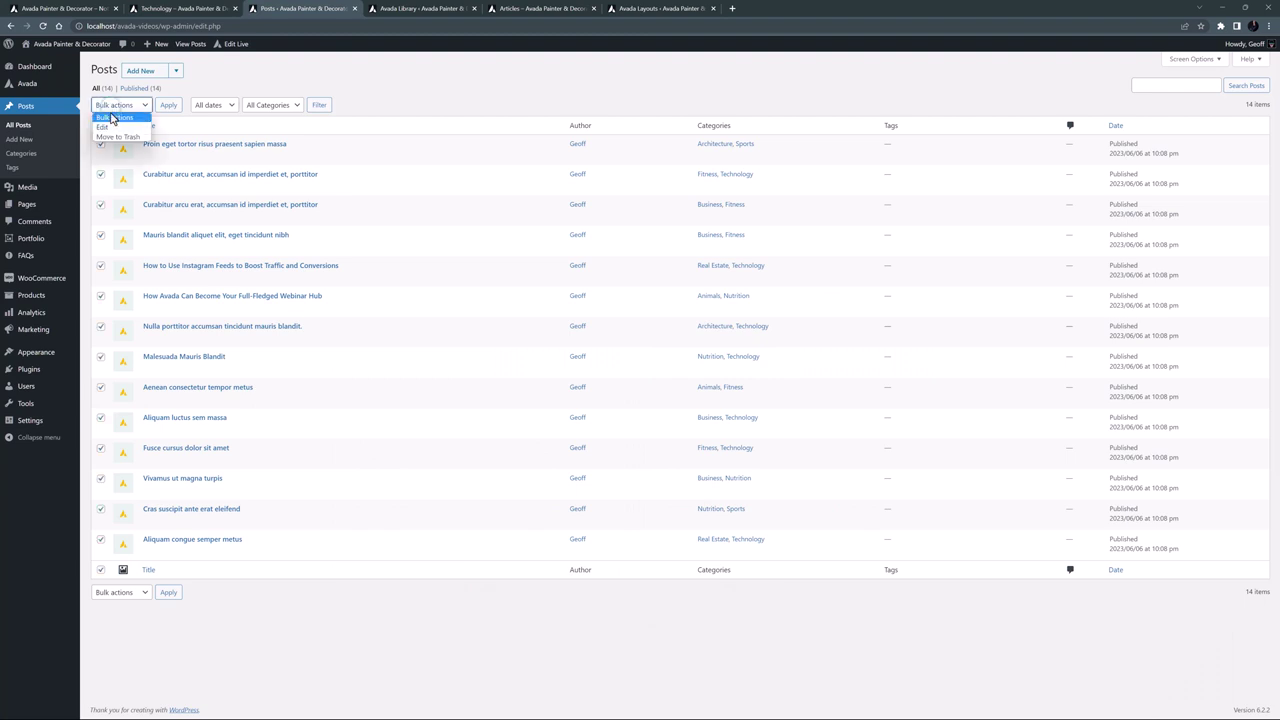
{"action": "left_click", "coordinate": [115, 133]}
{"action": "left_click", "coordinate": [164, 108]}
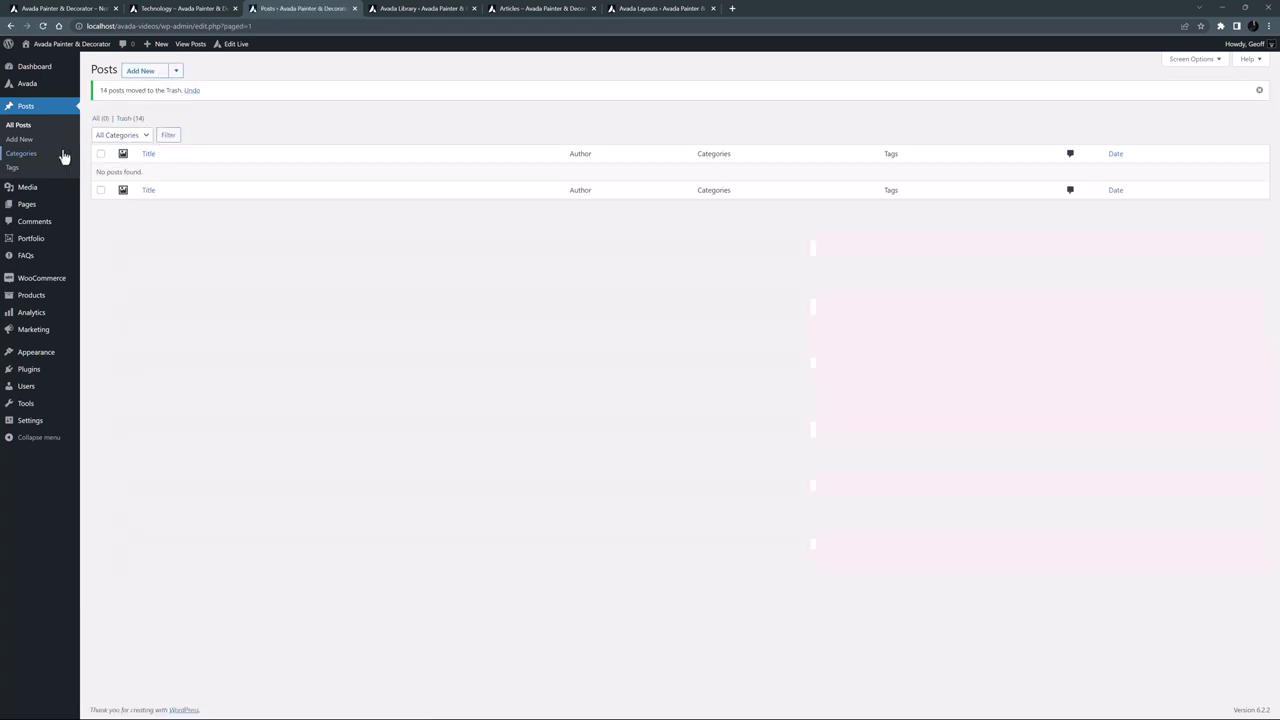
- Delete all the existing post categories
{"action": "left_click", "coordinate": [22, 154]}
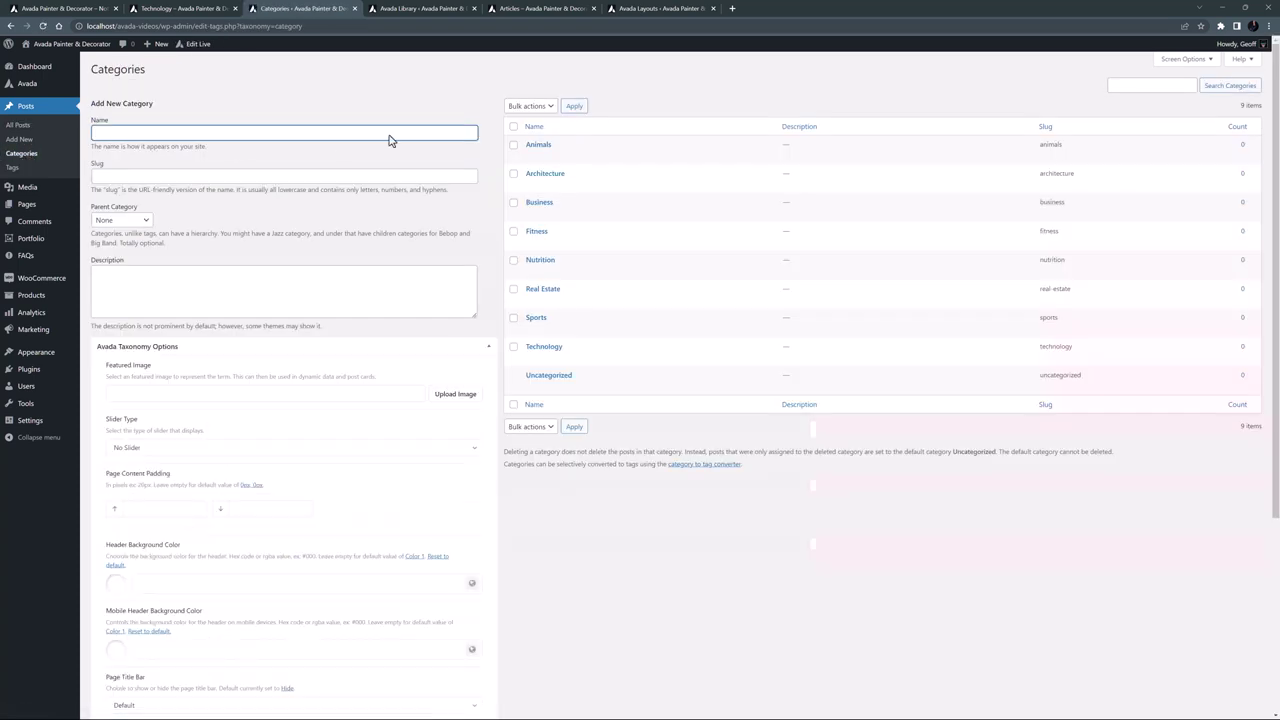
{"action": "left_click", "coordinate": [513, 126]}
{"action": "left_click", "coordinate": [527, 106]}
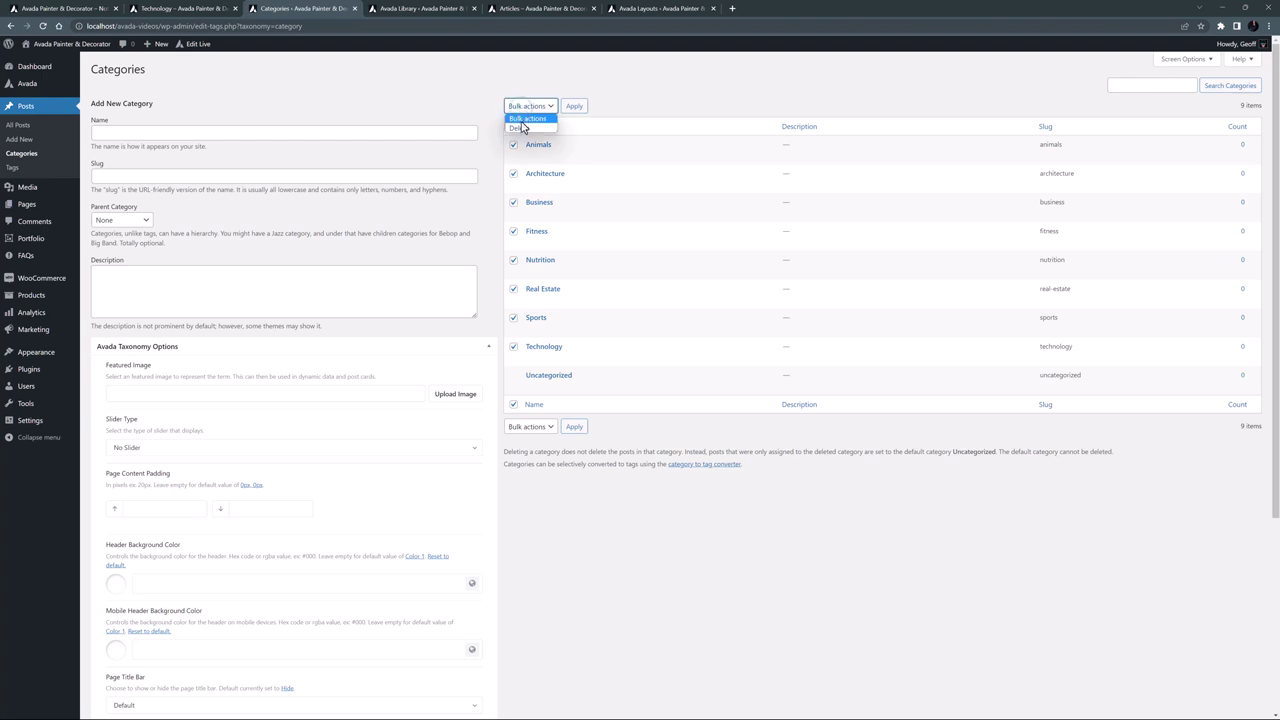
{"action": "left_click", "coordinate": [543, 124]}
{"action": "left_click", "coordinate": [572, 106]}
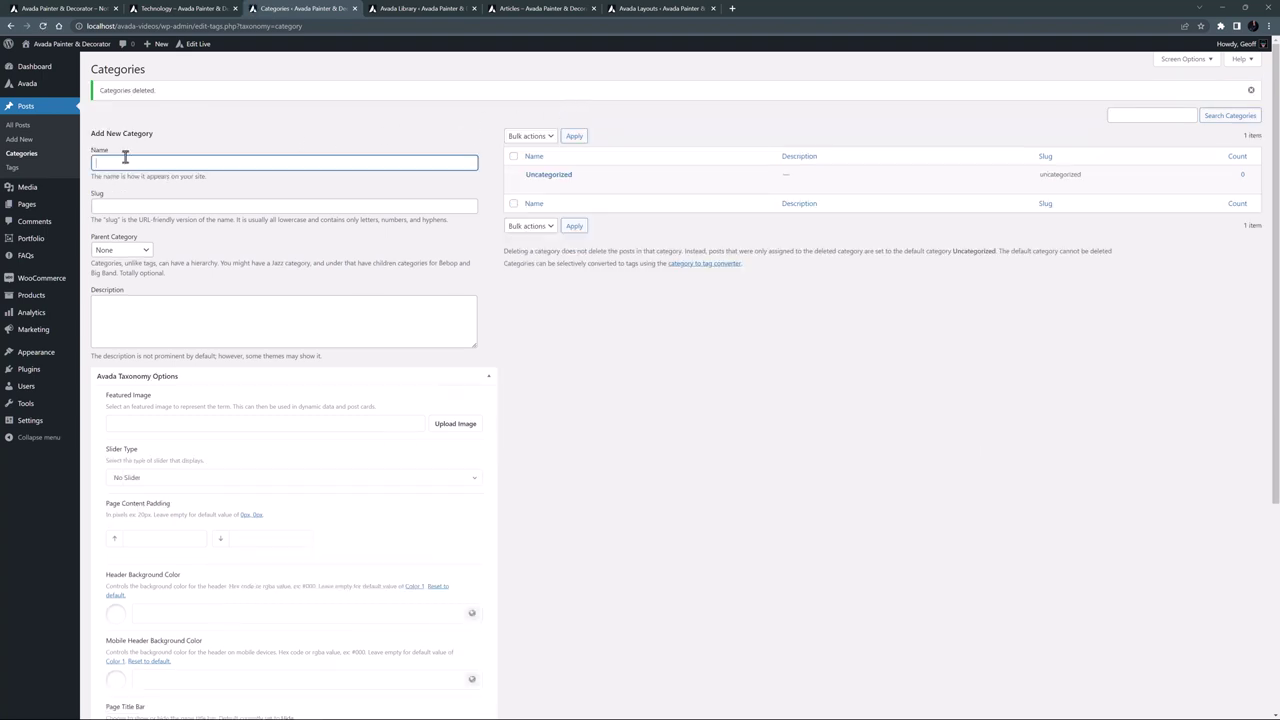
- Add a new category named Design with slug design
{"action": "type", "text": "Design"}
{"action": "key", "text": "Tab"}
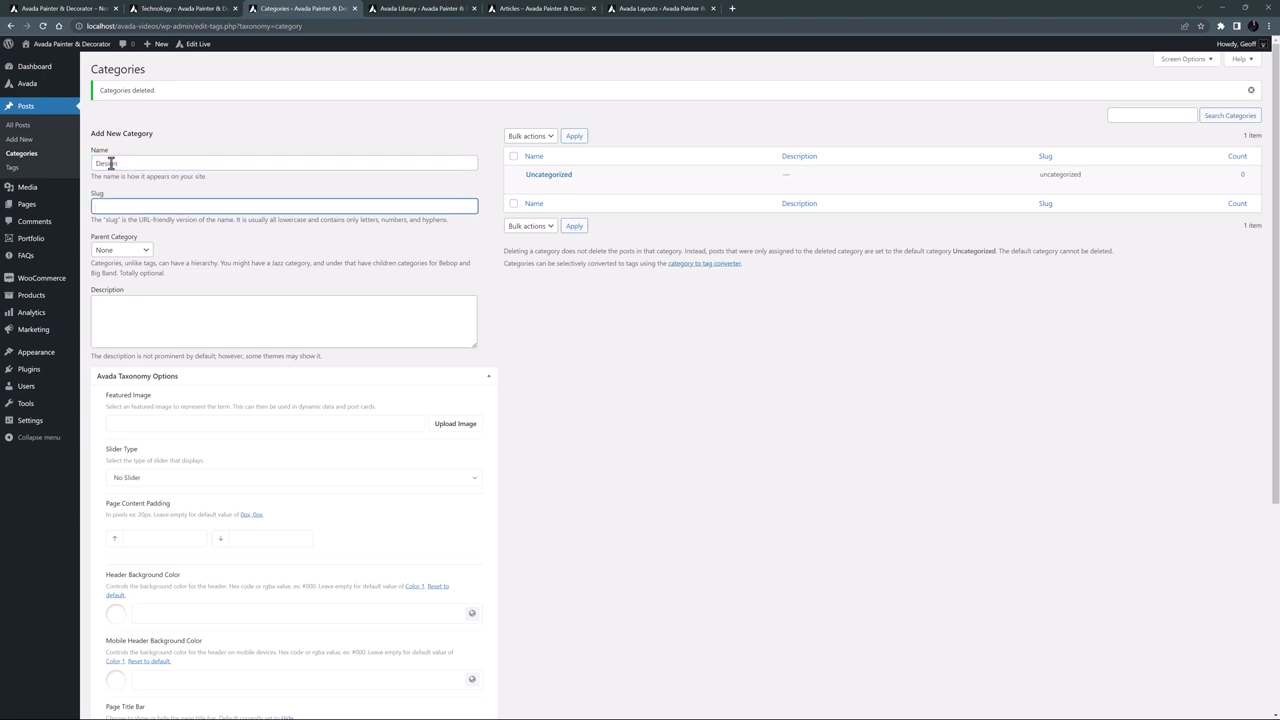
{"action": "type", "text": "design"}
{"action": "scroll", "coordinate": [130, 204], "scroll_direction": "down", "scroll_amount": 1}
{"action": "scroll", "coordinate": [130, 204], "scroll_direction": "down", "scroll_amount": 5}
{"action": "left_click", "coordinate": [120, 677]}
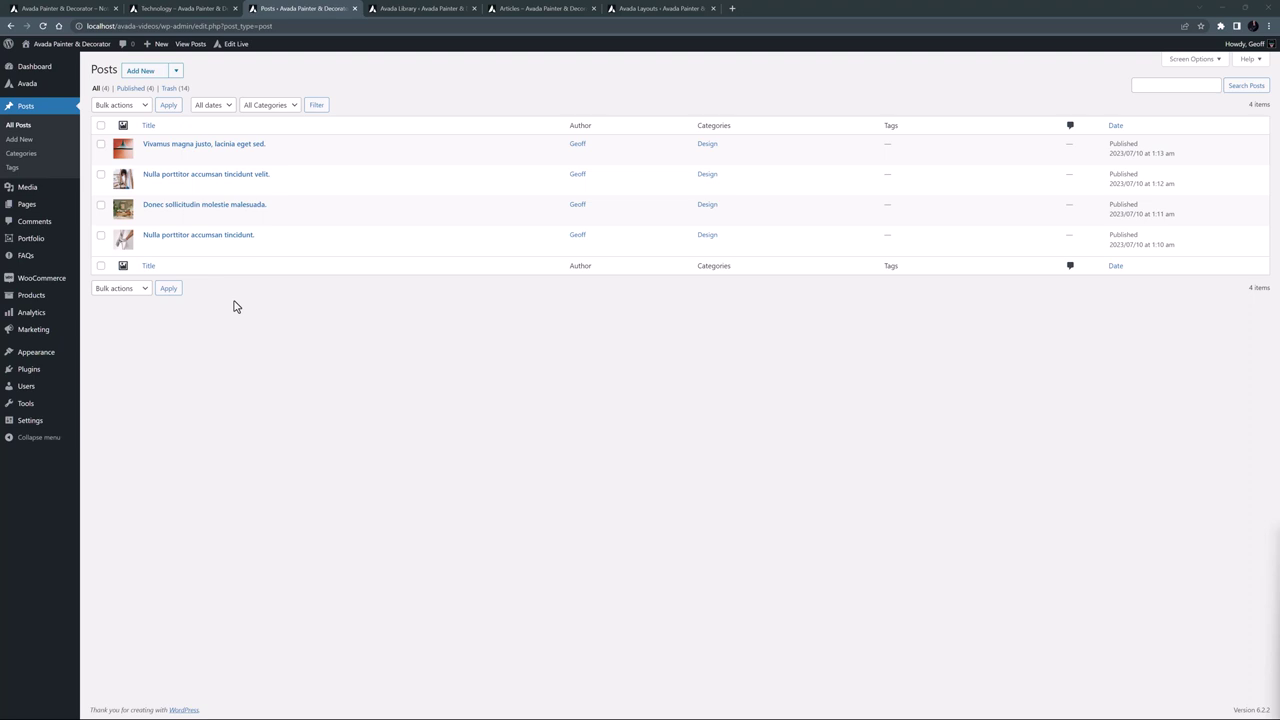
- Create a new Post Card library element named Articles
{"action": "left_click", "coordinate": [418, 8]}
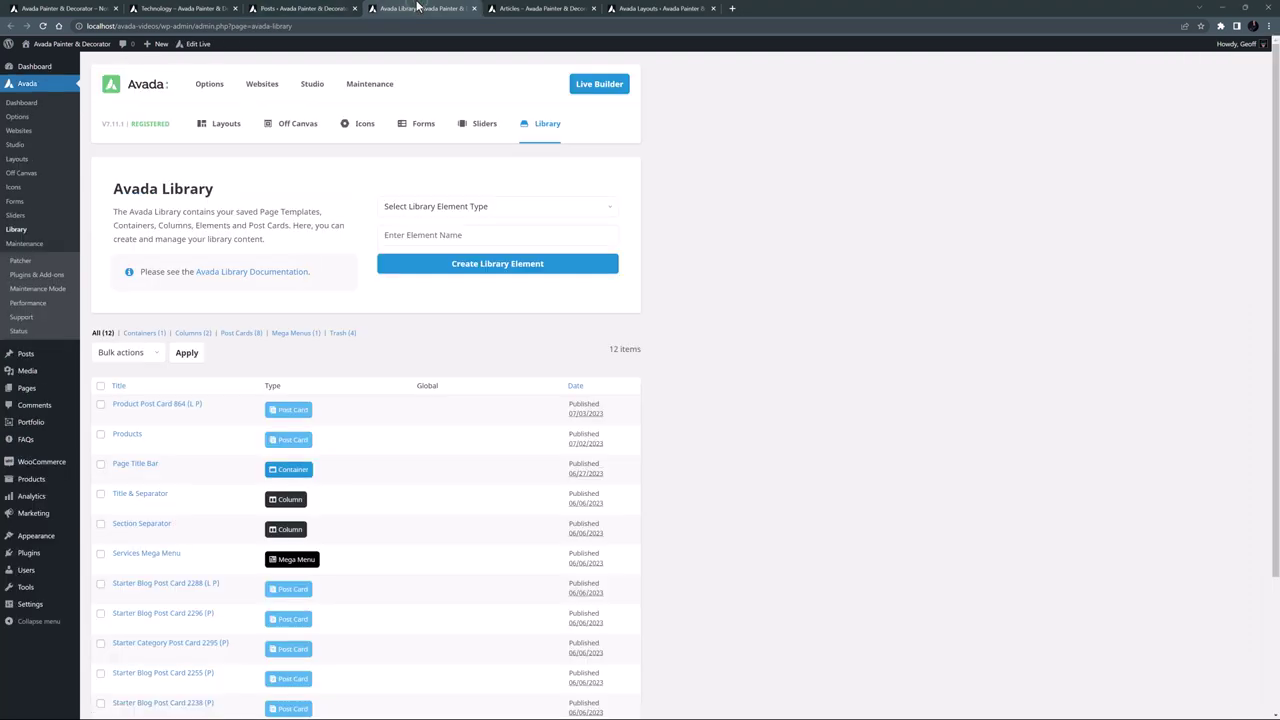
{"action": "left_click", "coordinate": [428, 206]}
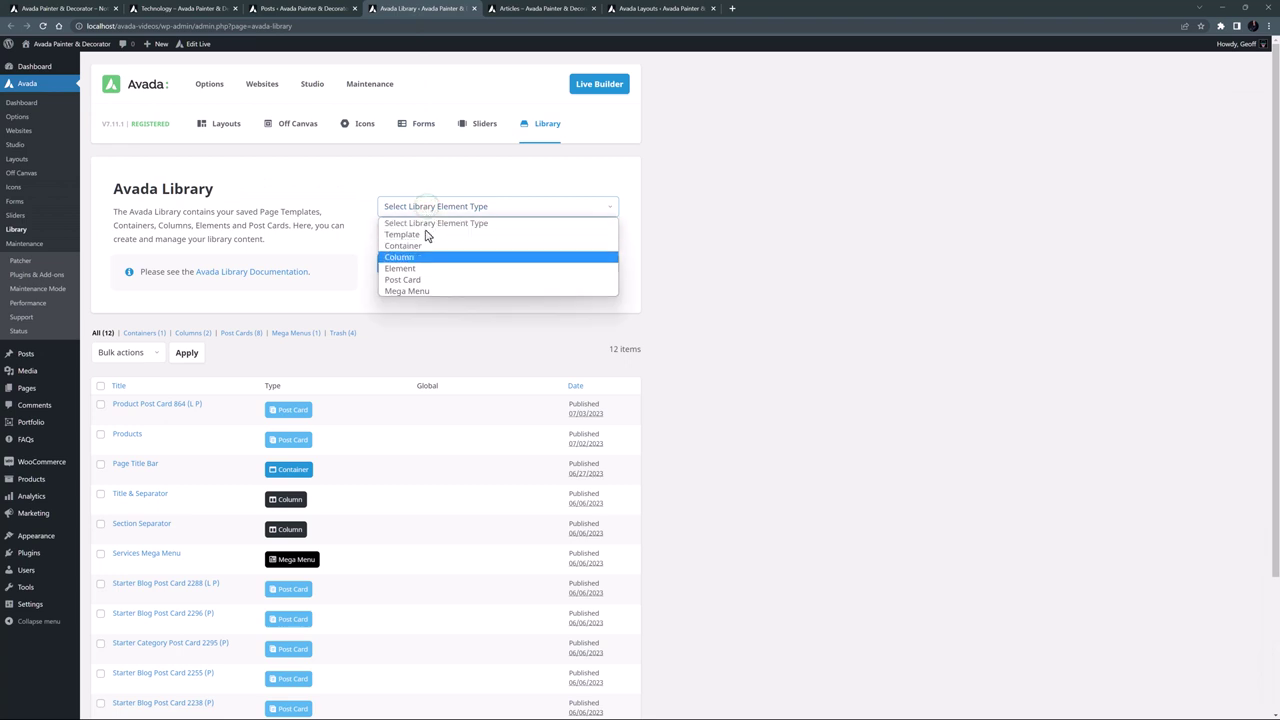
{"action": "left_click", "coordinate": [424, 281]}
{"action": "left_click", "coordinate": [422, 235]}
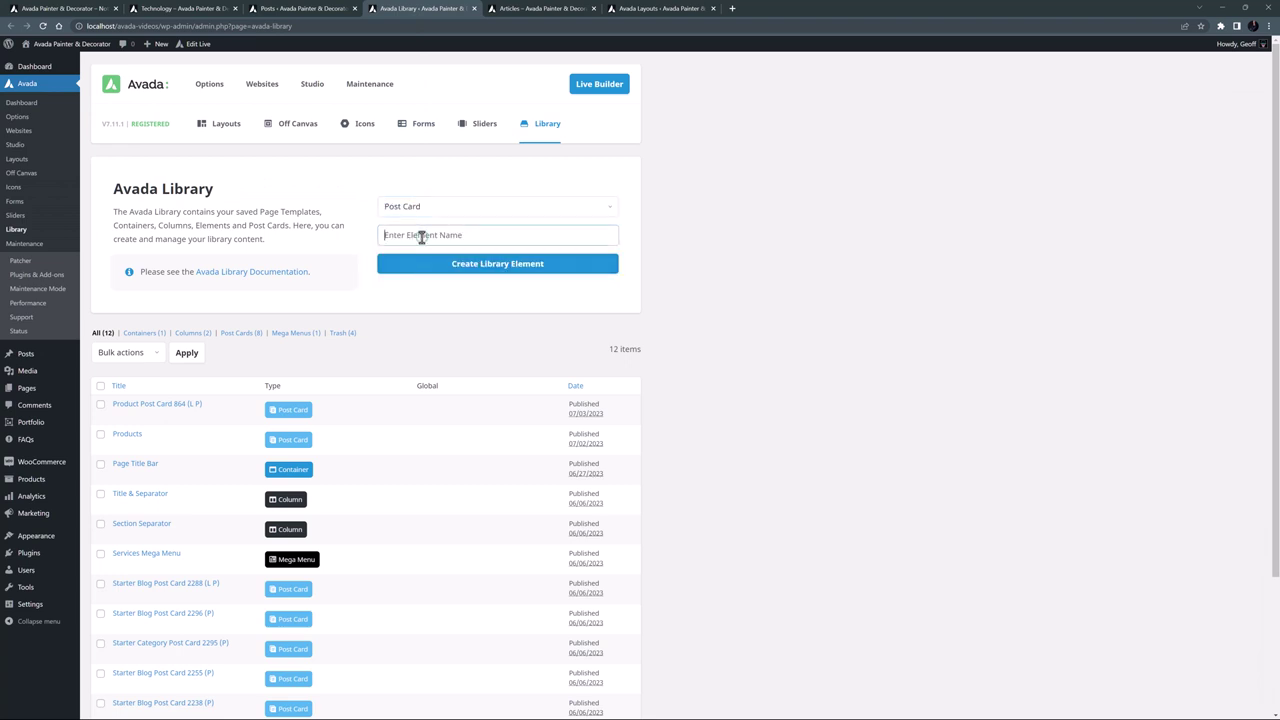
{"action": "type", "text": "Articles"}
{"action": "left_click", "coordinate": [432, 269]}
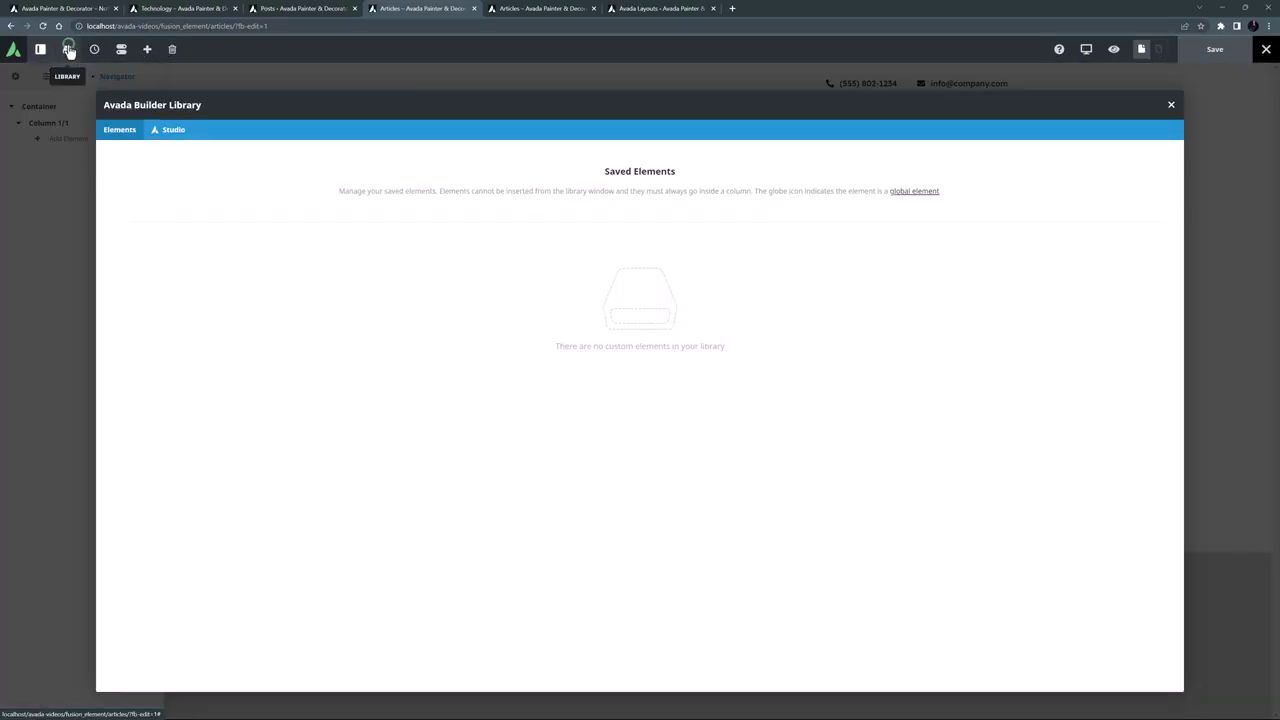
- Import the Studio's Blog Post Card 792 design into the Articles card and save it
{"action": "left_click", "coordinate": [168, 135]}
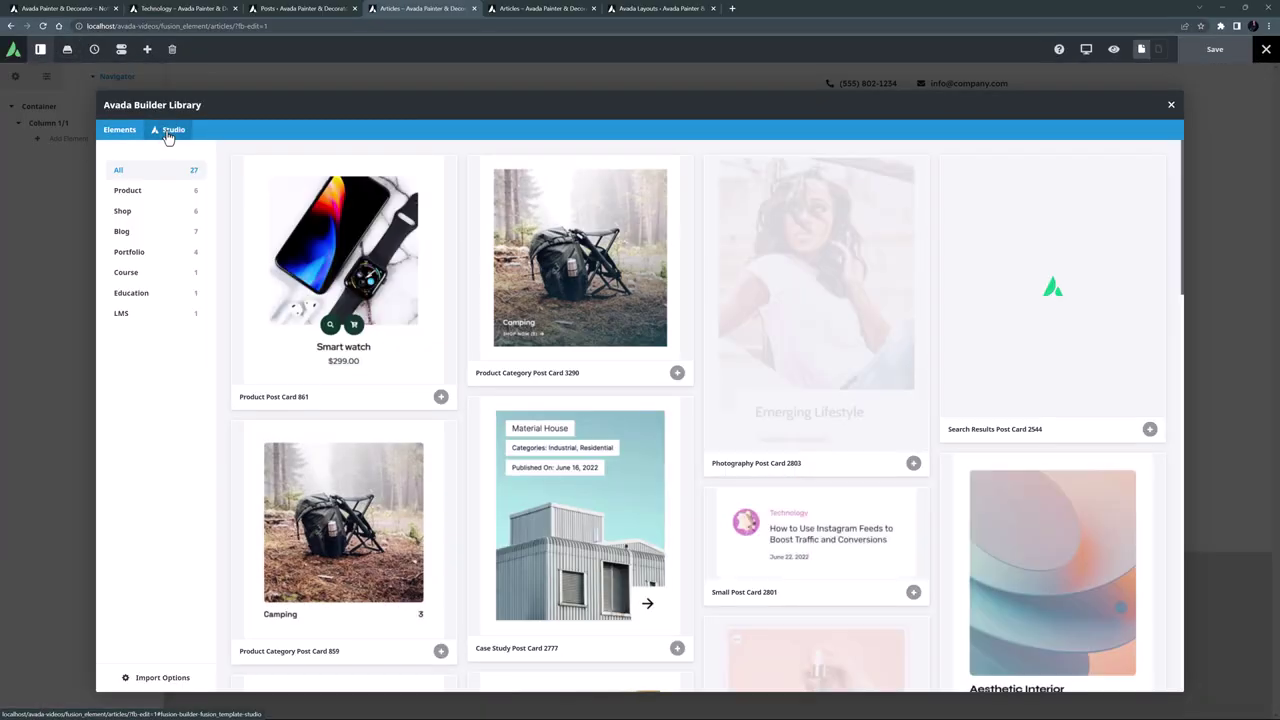
{"action": "left_click", "coordinate": [123, 234]}
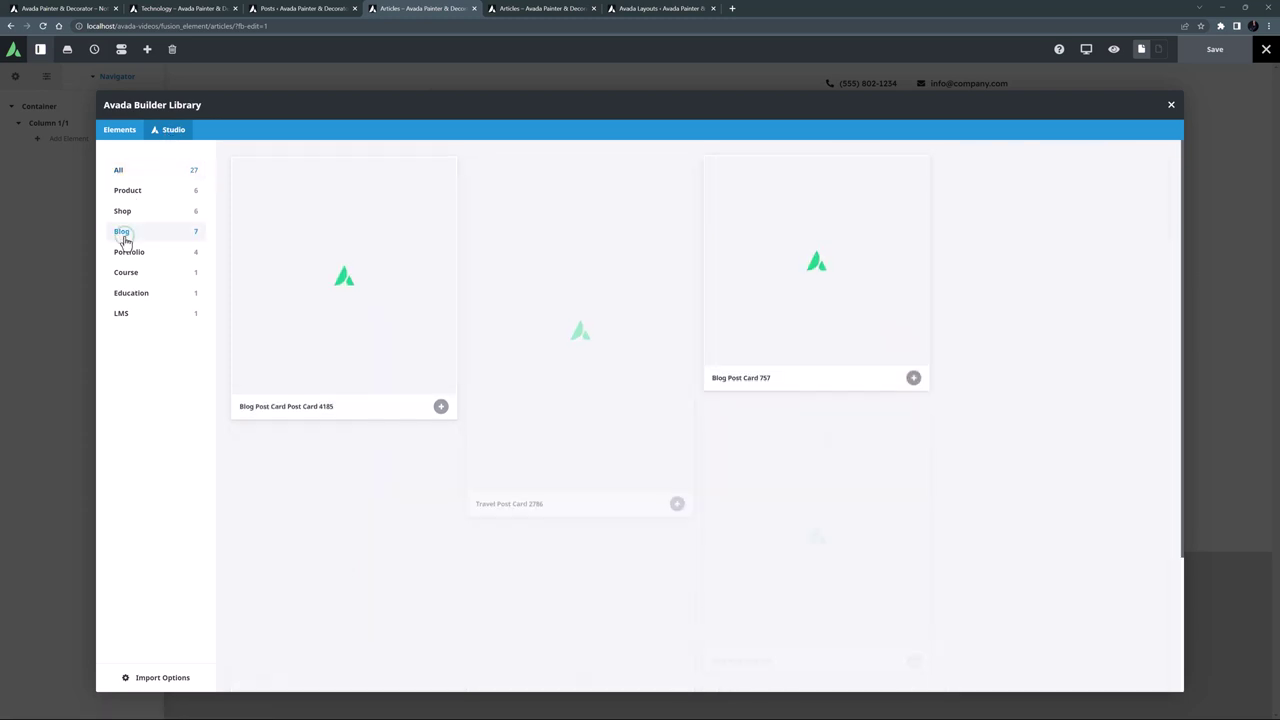
{"action": "scroll", "coordinate": [972, 421], "scroll_direction": "down", "scroll_amount": 2}
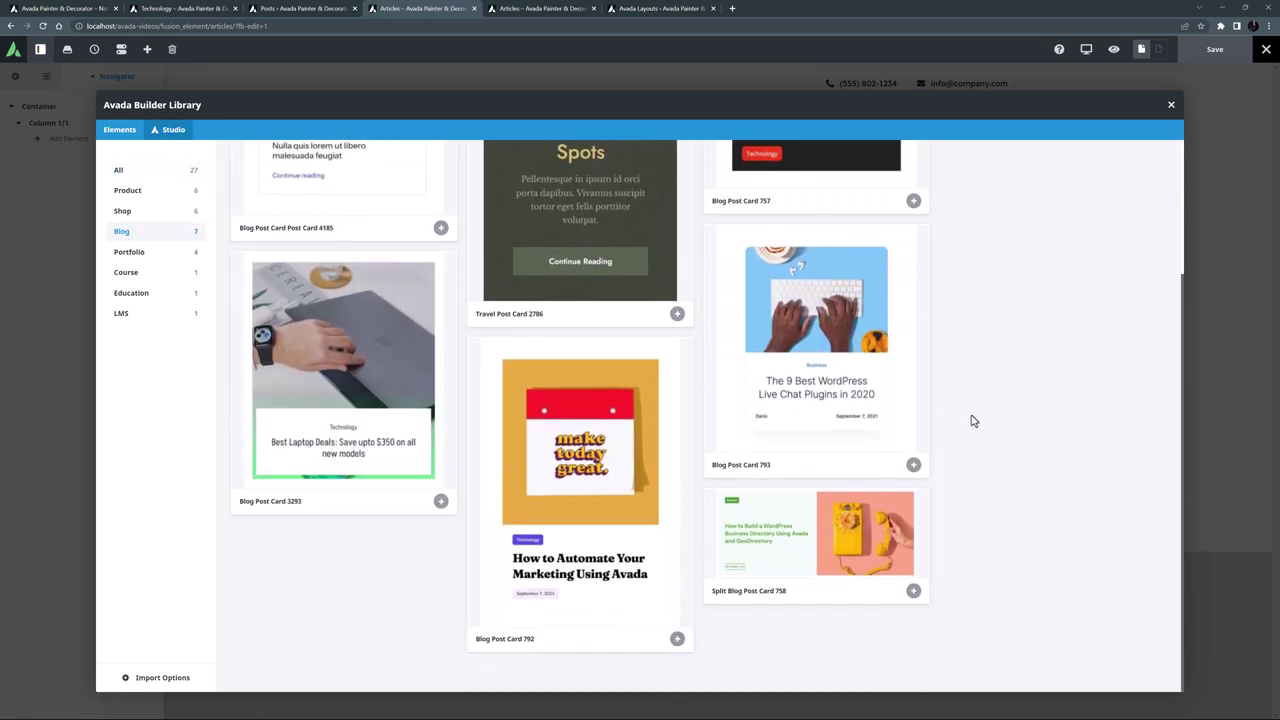
{"action": "left_click", "coordinate": [677, 638]}
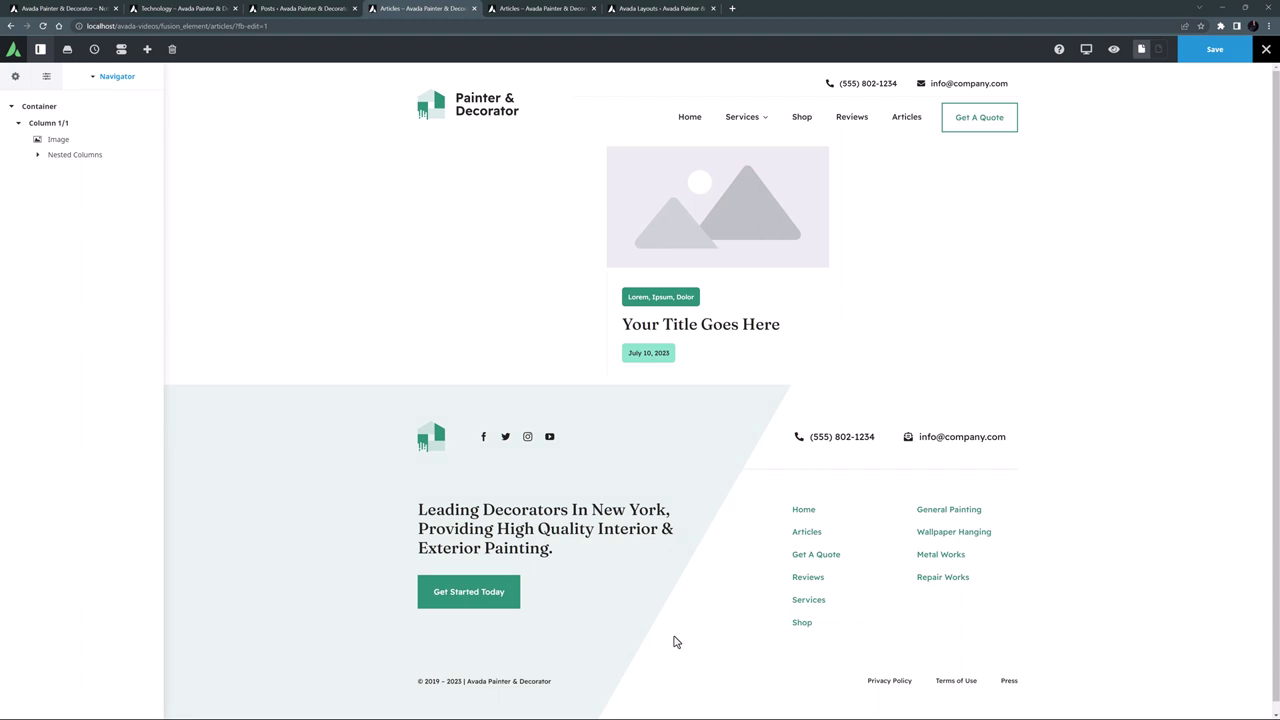
{"action": "left_click", "coordinate": [1210, 56]}
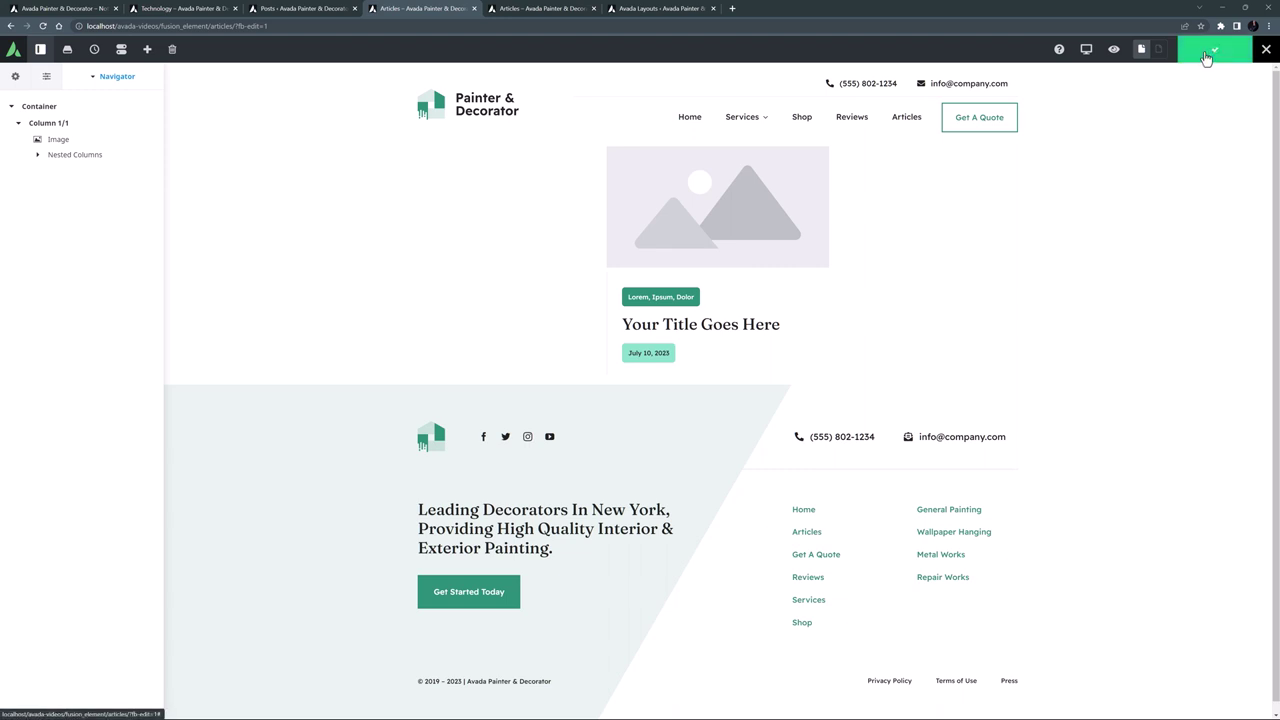
- Clear the Articles page layout and insert the saved Page Title Bar container
{"action": "left_click", "coordinate": [549, 7]}
{"action": "left_click", "coordinate": [173, 50]}
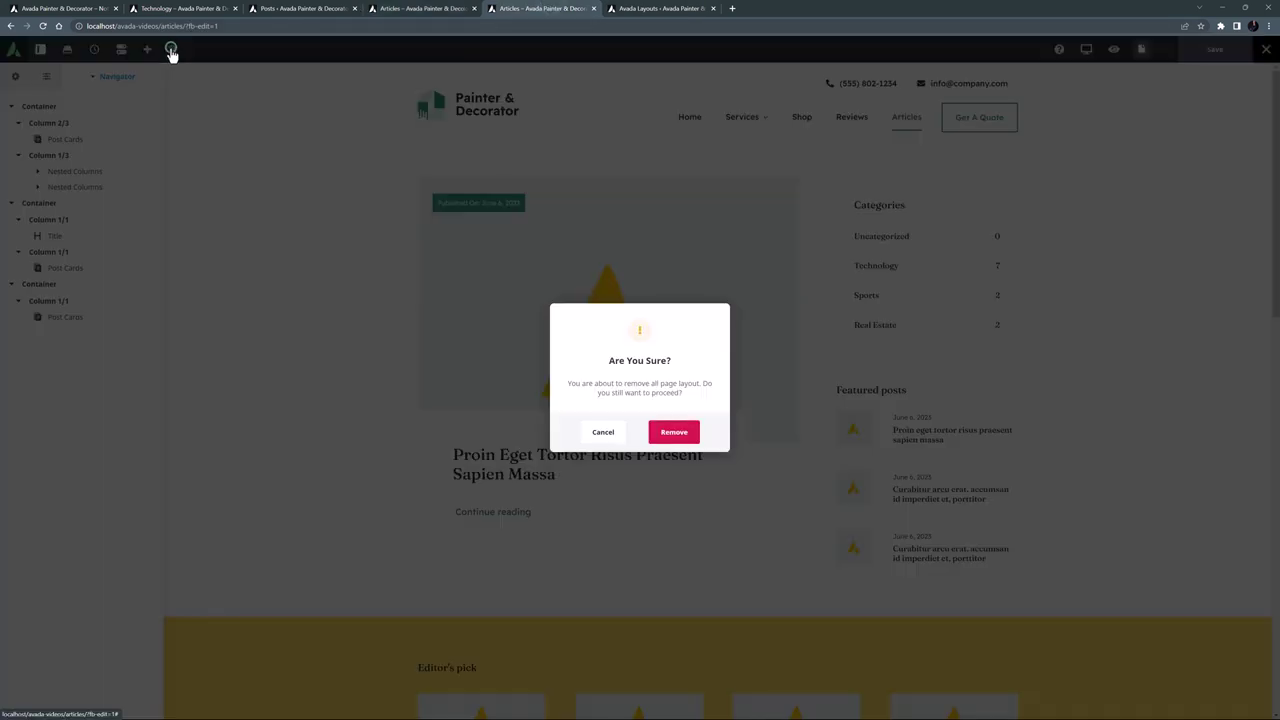
{"action": "left_click", "coordinate": [681, 435]}
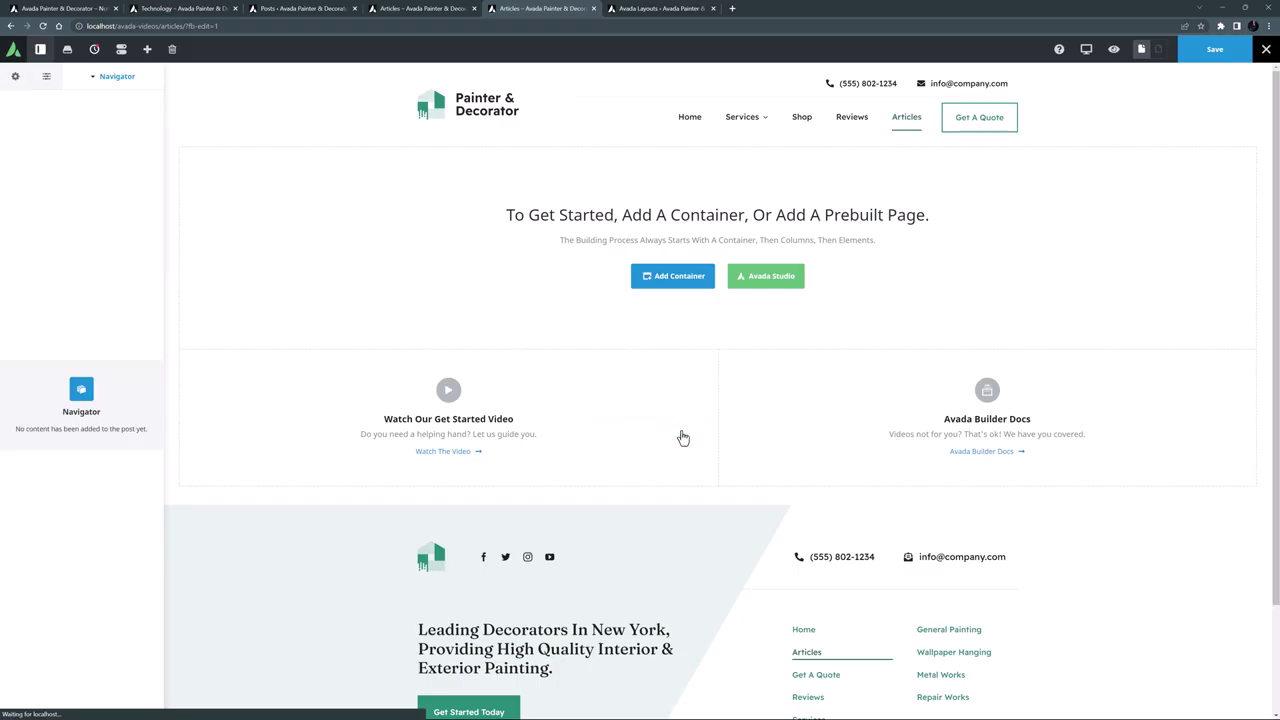
{"action": "left_click", "coordinate": [675, 284]}
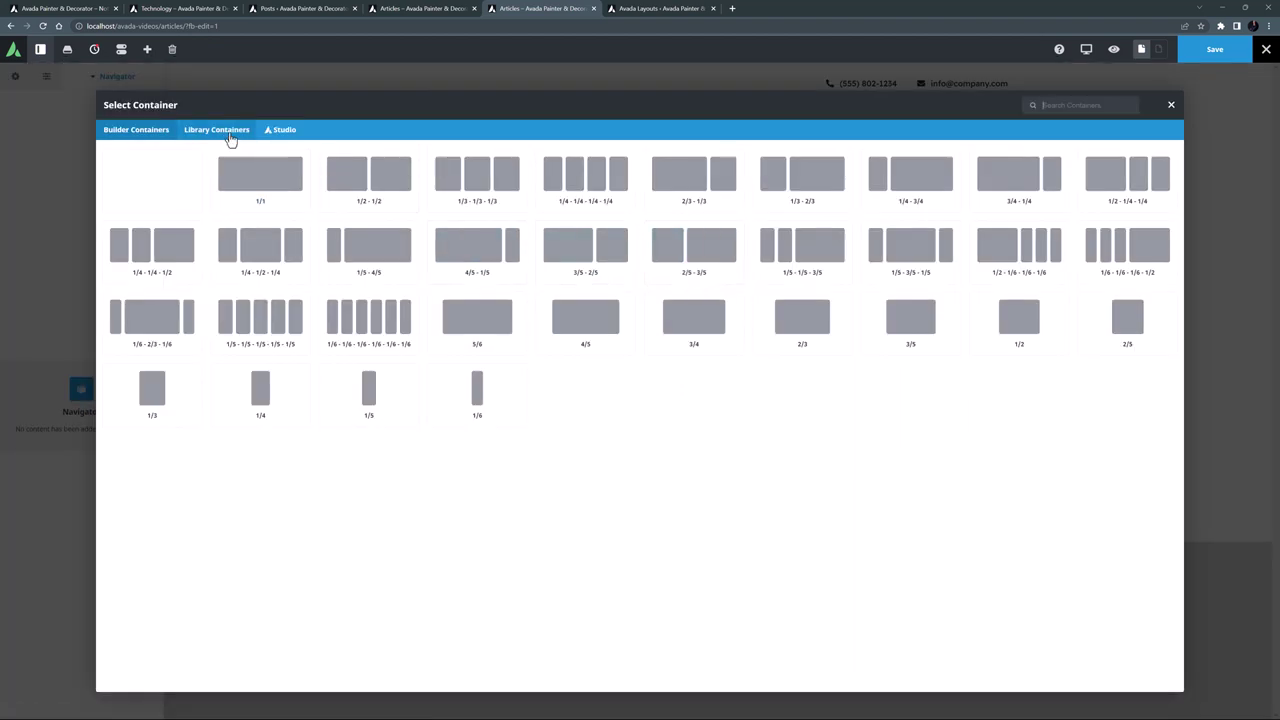
{"action": "left_click", "coordinate": [227, 133]}
{"action": "left_click", "coordinate": [189, 168]}
- Change the banner title from General Painting to Articles
{"action": "left_click", "coordinate": [702, 236]}
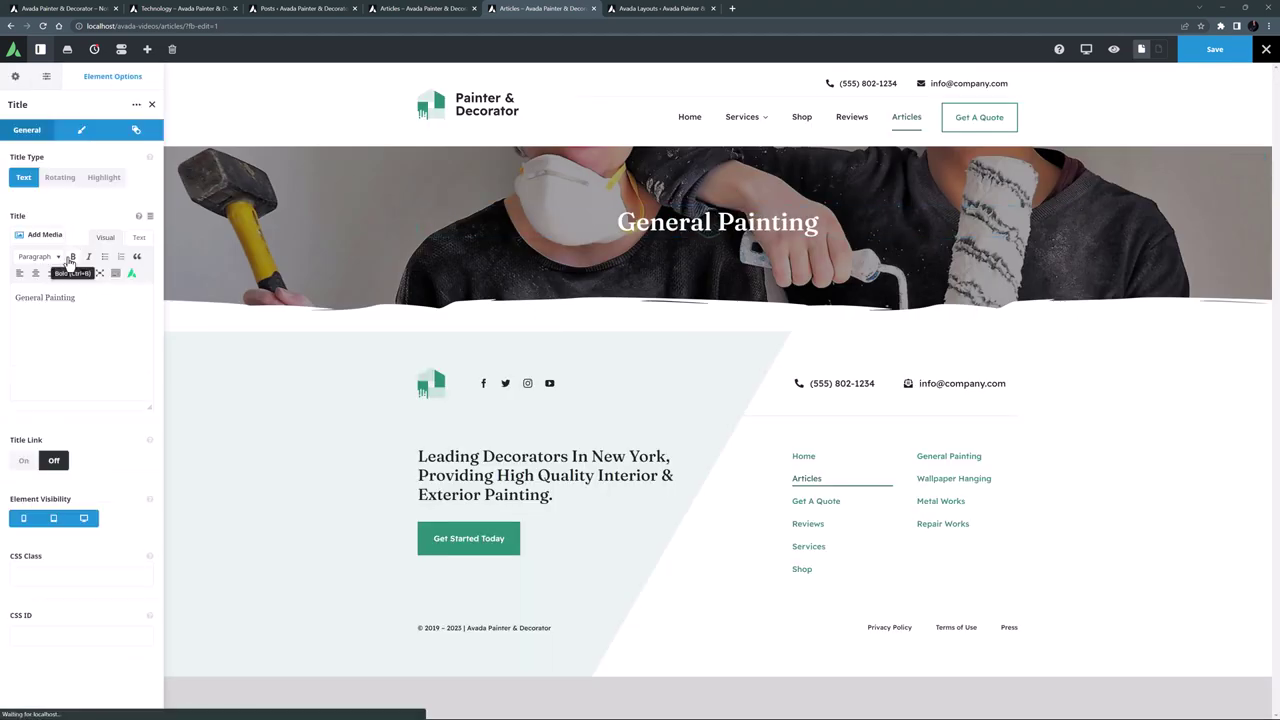
{"action": "left_click_drag", "start_coordinate": [80, 298], "coordinate": [3, 305]}
{"action": "type", "text": "Articles"}
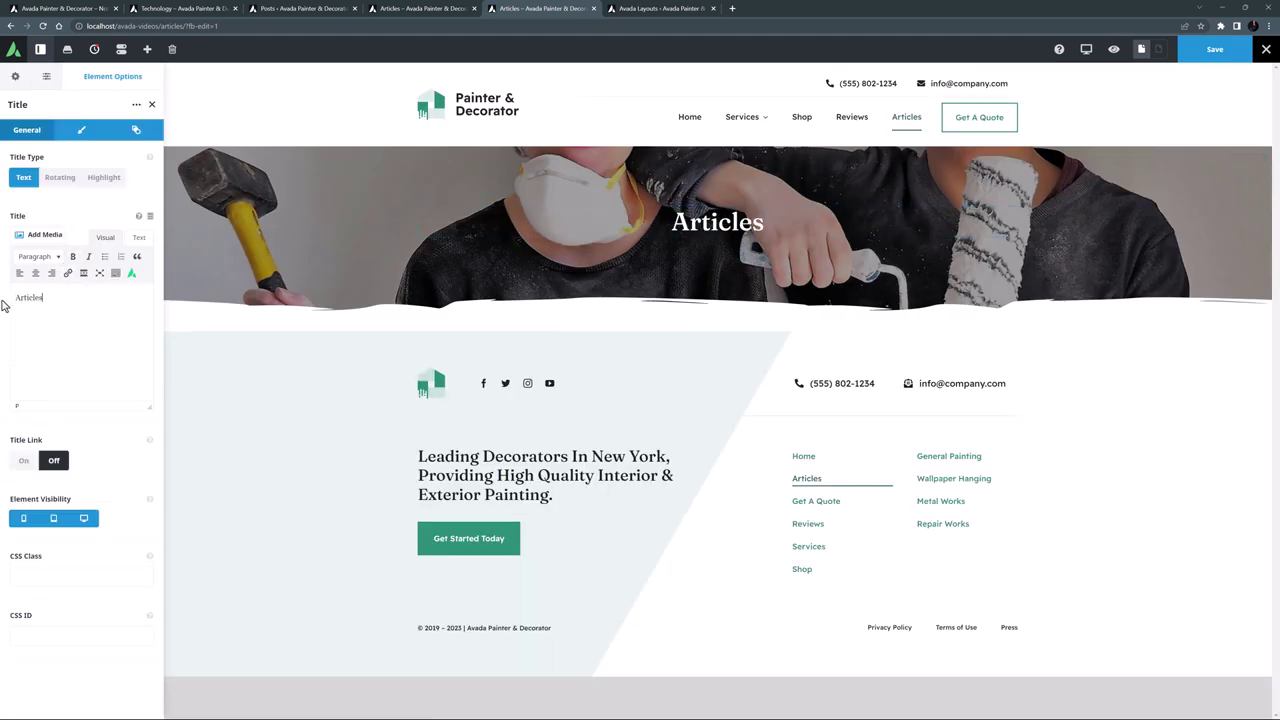
- Replace the banner background with the sofa living-room photo, positioned at Default
{"action": "left_click", "coordinate": [1237, 165]}
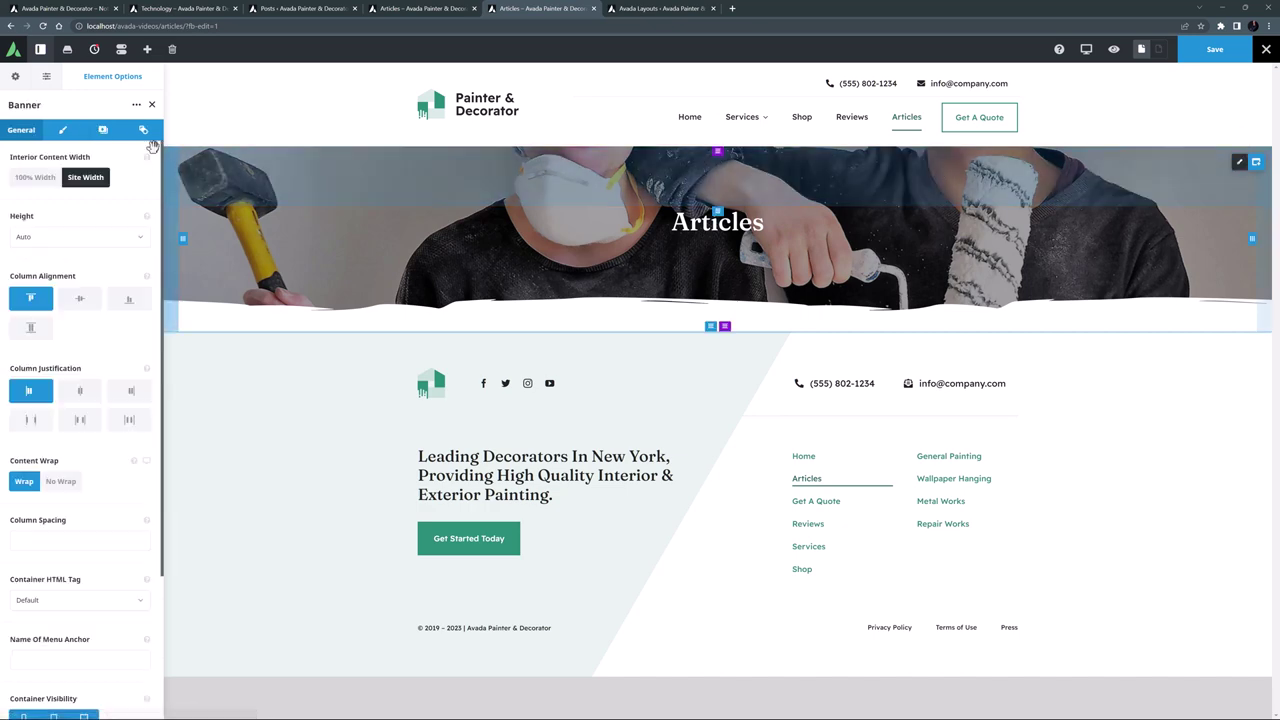
{"action": "left_click", "coordinate": [99, 129]}
{"action": "left_click", "coordinate": [71, 184]}
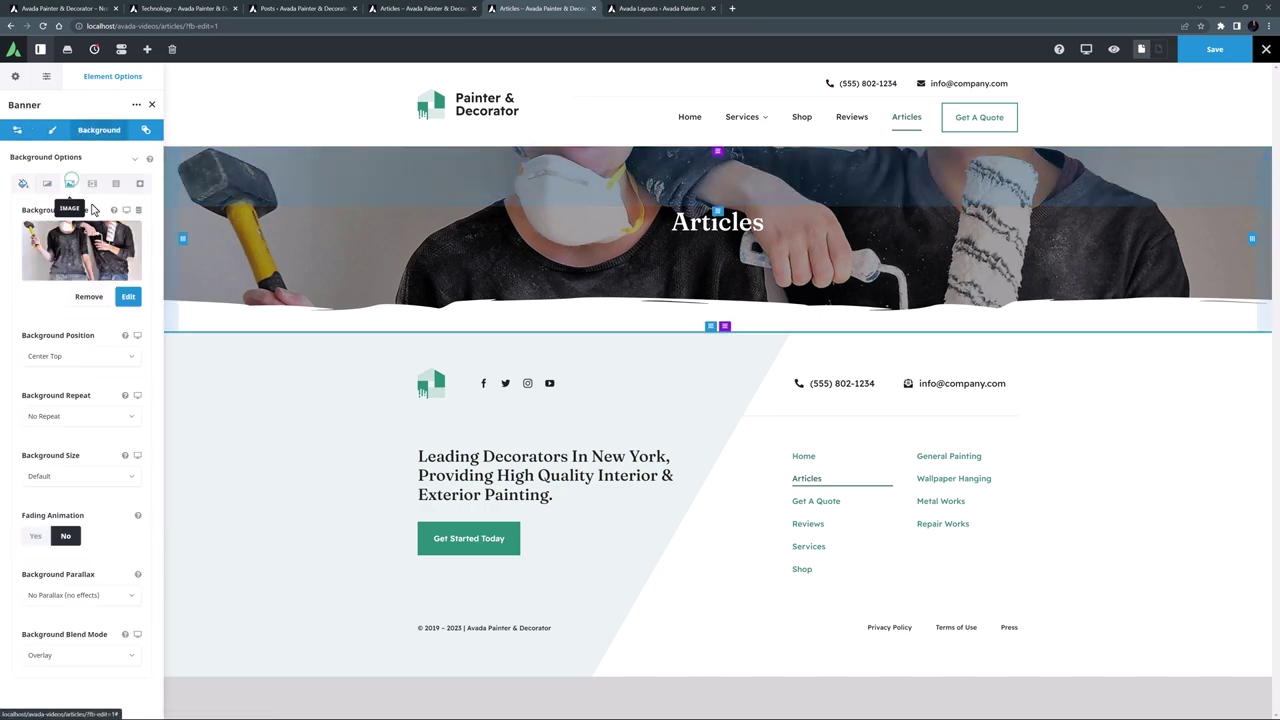
{"action": "left_click", "coordinate": [95, 299]}
{"action": "left_click", "coordinate": [82, 262]}
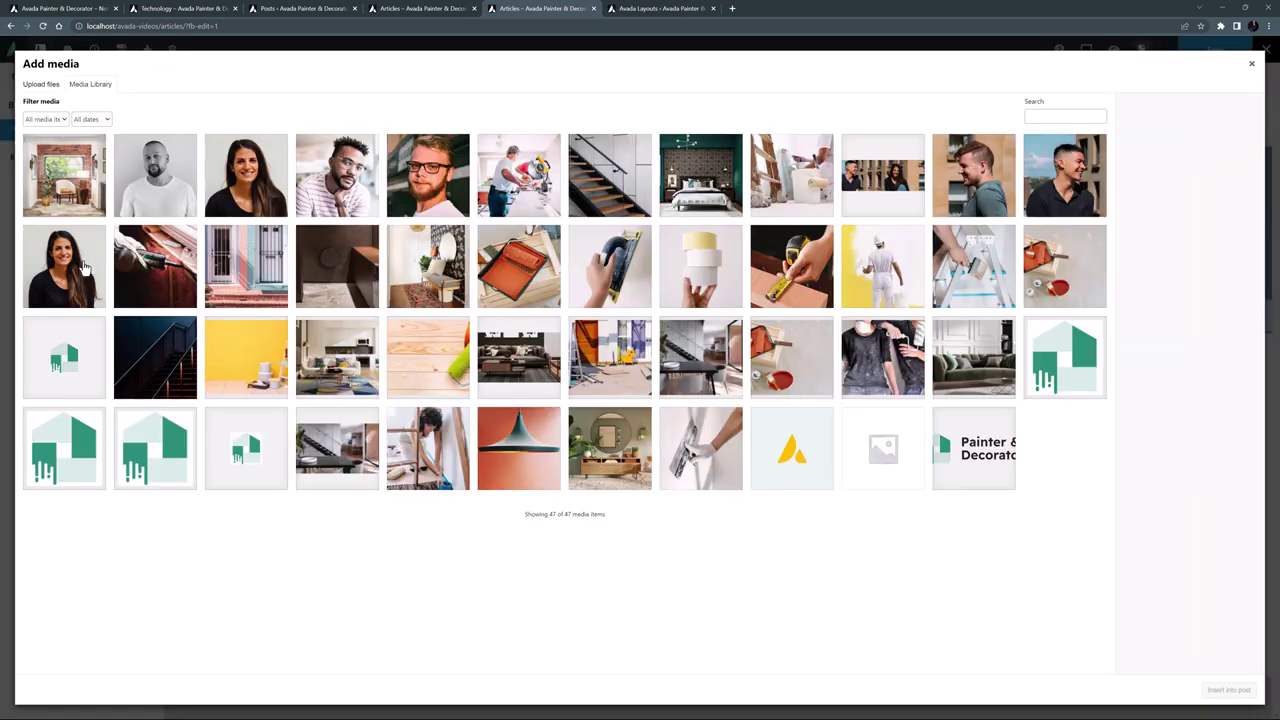
{"action": "left_click", "coordinate": [947, 357]}
{"action": "left_click", "coordinate": [1240, 690]}
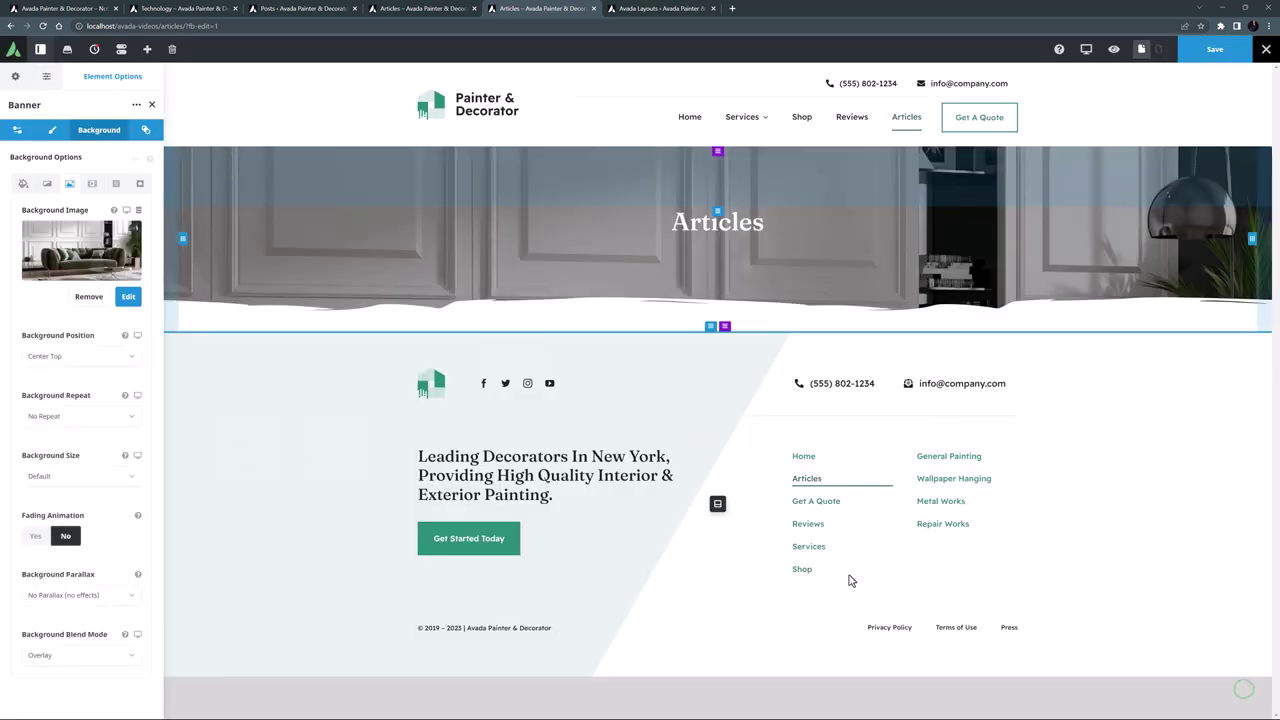
{"action": "left_click", "coordinate": [28, 354]}
{"action": "left_click", "coordinate": [41, 397]}
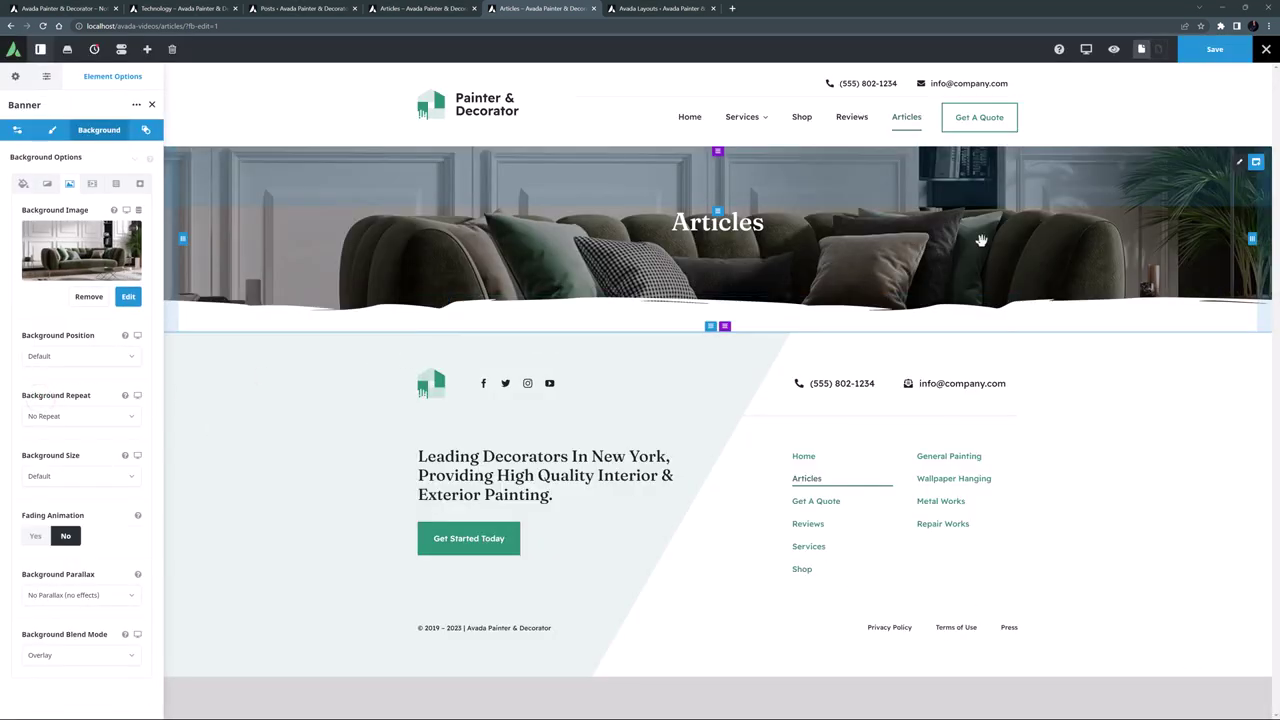
- Add a 1/1 container named Posts below the banner with 70px top and bottom padding
{"action": "left_click", "coordinate": [1256, 161]}
{"action": "left_click", "coordinate": [260, 174]}
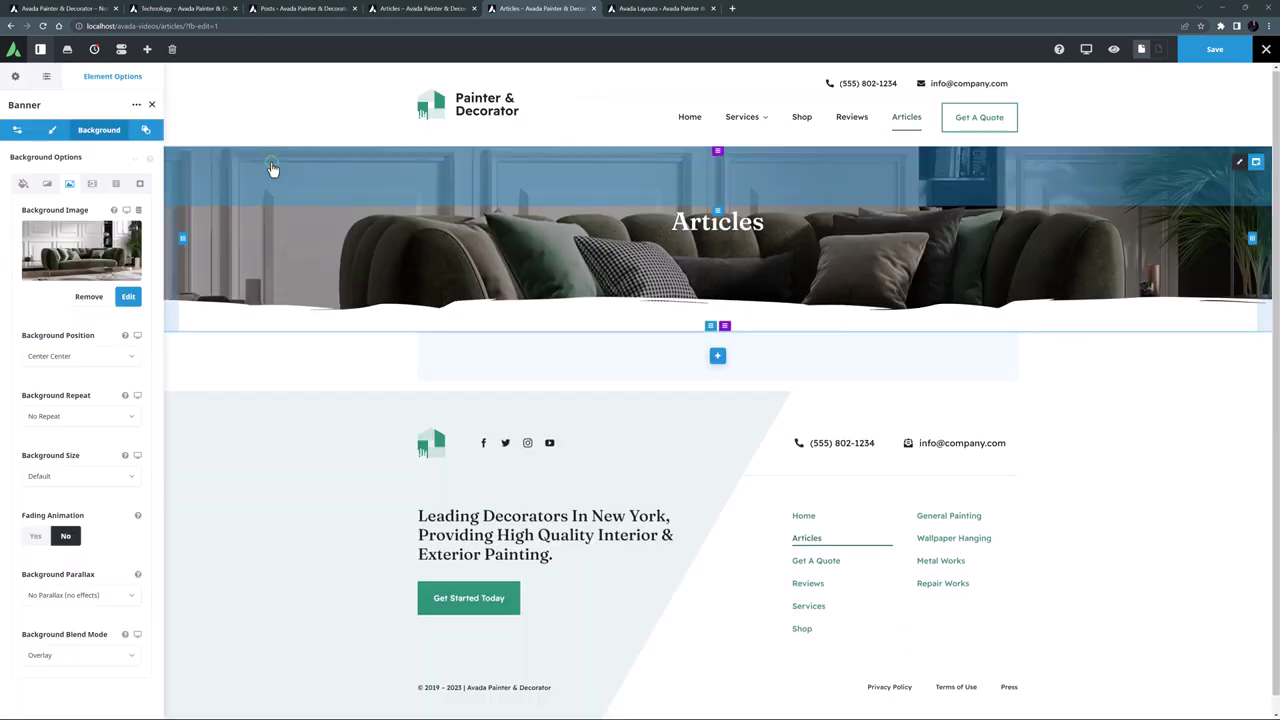
{"action": "left_click", "coordinate": [1239, 330]}
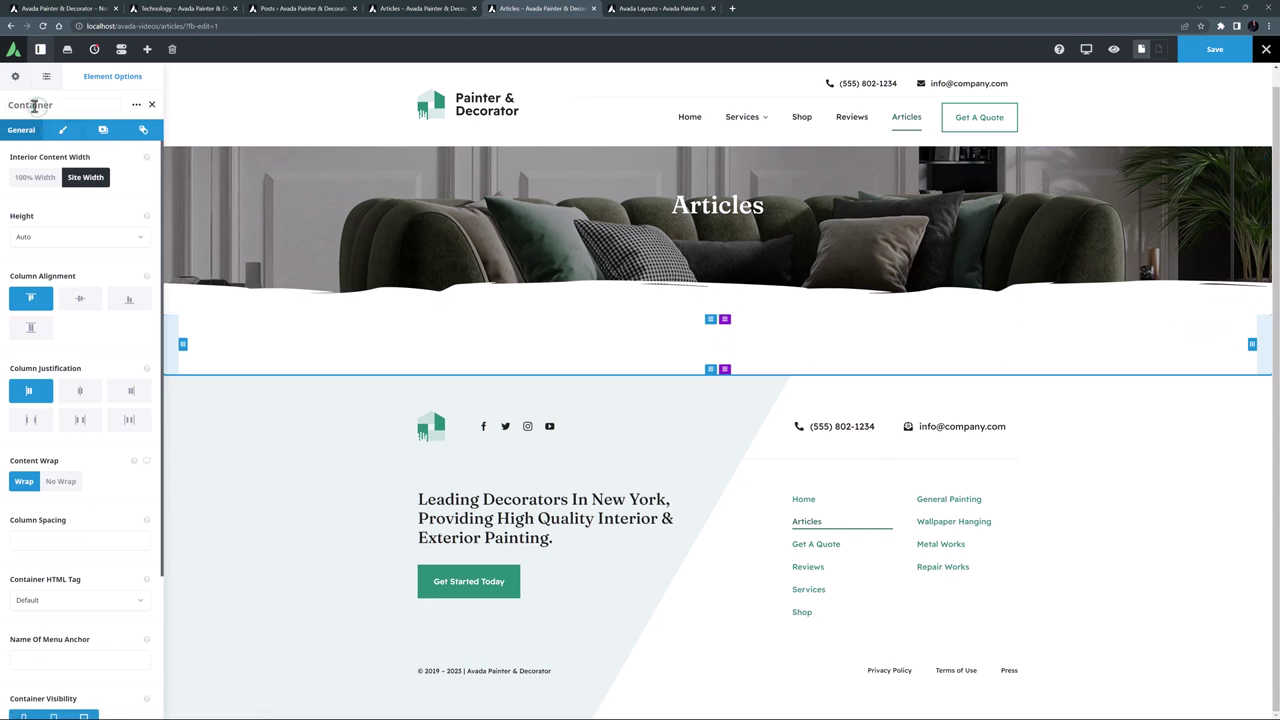
{"action": "double_click", "coordinate": [34, 106]}
{"action": "type", "text": "Posts"}
{"action": "left_click", "coordinate": [60, 132]}
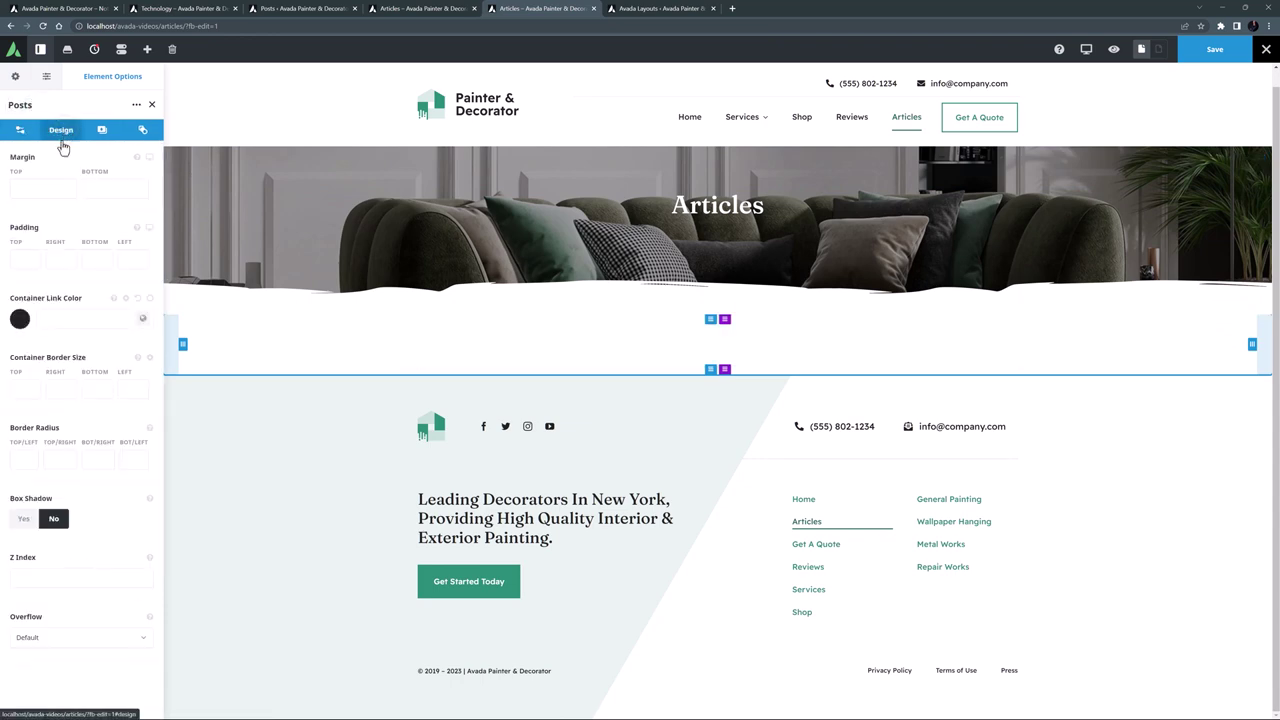
{"action": "left_click", "coordinate": [20, 259]}
{"action": "type", "text": "70px"}
{"action": "key", "text": "Tab"}
{"action": "key", "text": "Tab"}
{"action": "type", "text": "70px"}
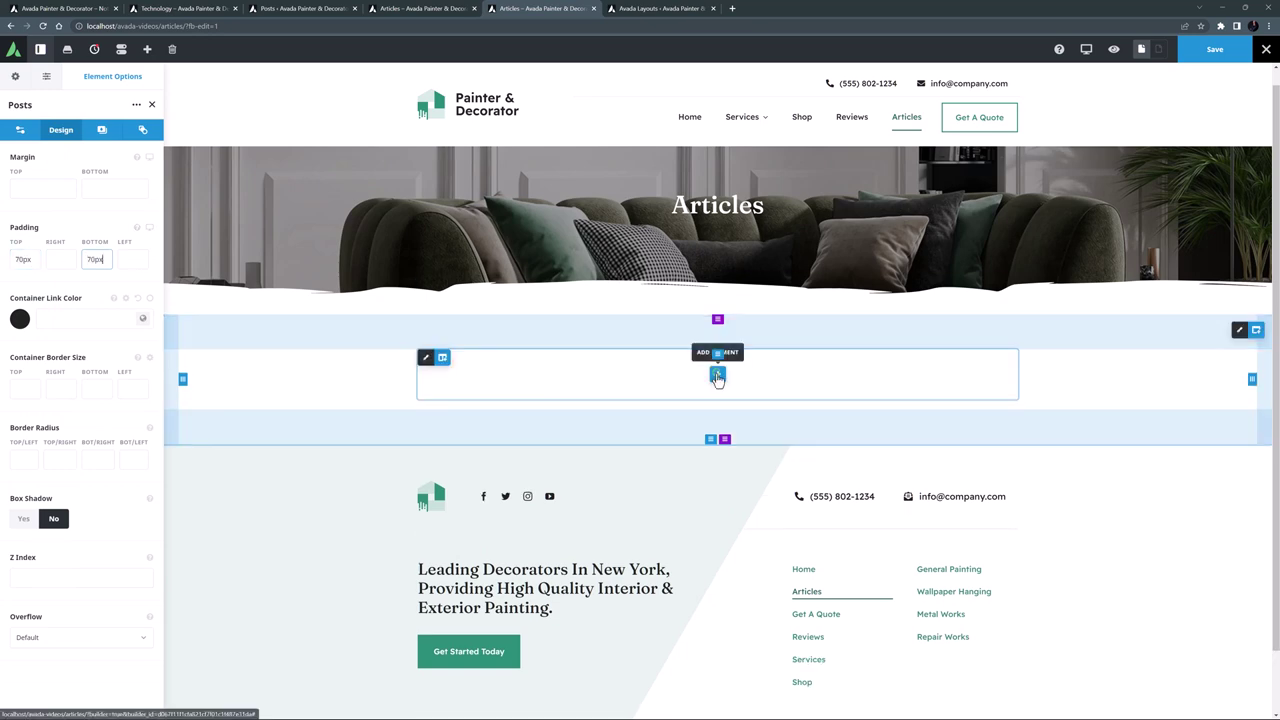
- Add a Post Cards element using the Articles card in 2 columns, and save the page
{"action": "left_click", "coordinate": [718, 378]}
{"action": "left_click", "coordinate": [810, 340]}
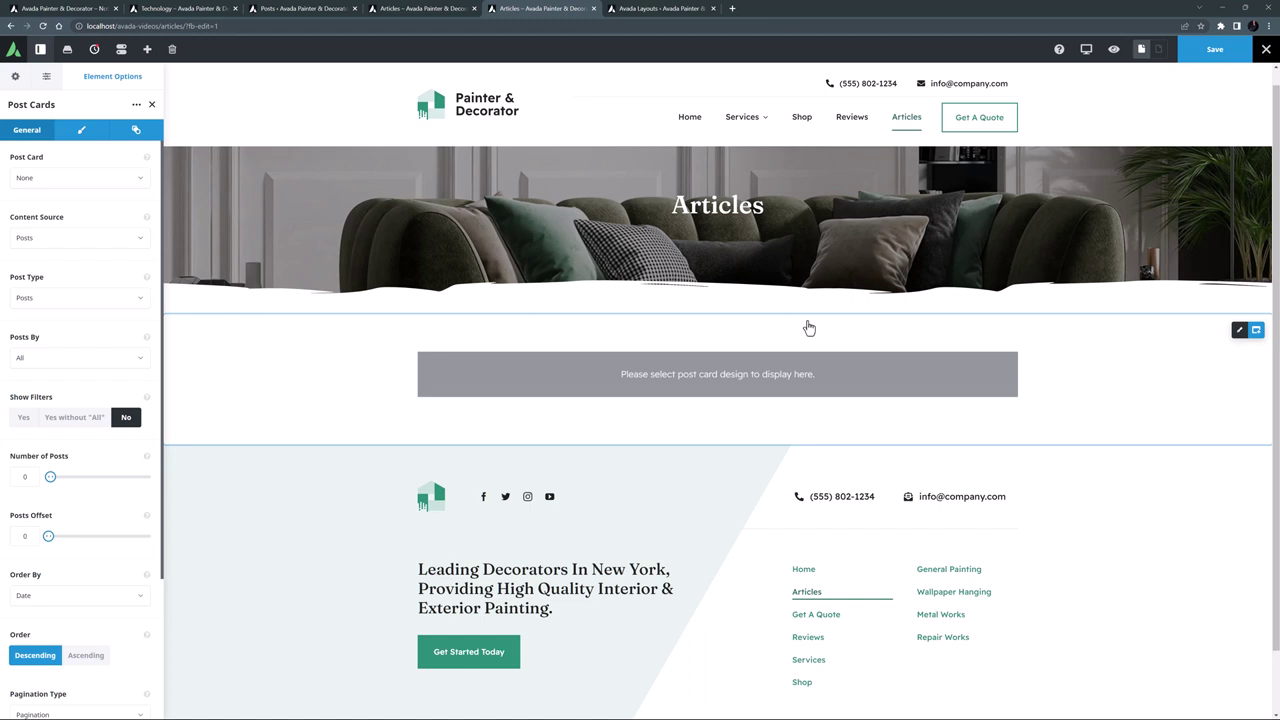
{"action": "left_click", "coordinate": [88, 180]}
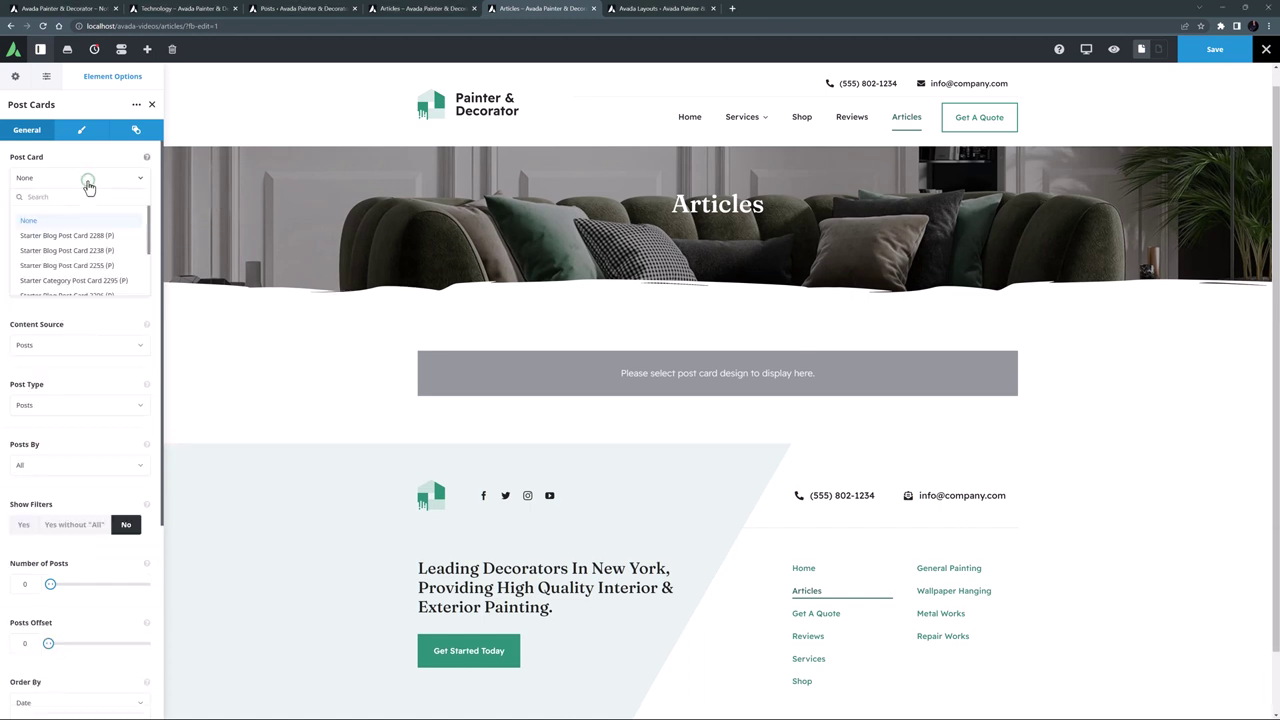
{"action": "scroll", "coordinate": [80, 250], "scroll_direction": "down", "scroll_amount": 2}
{"action": "left_click", "coordinate": [62, 274]}
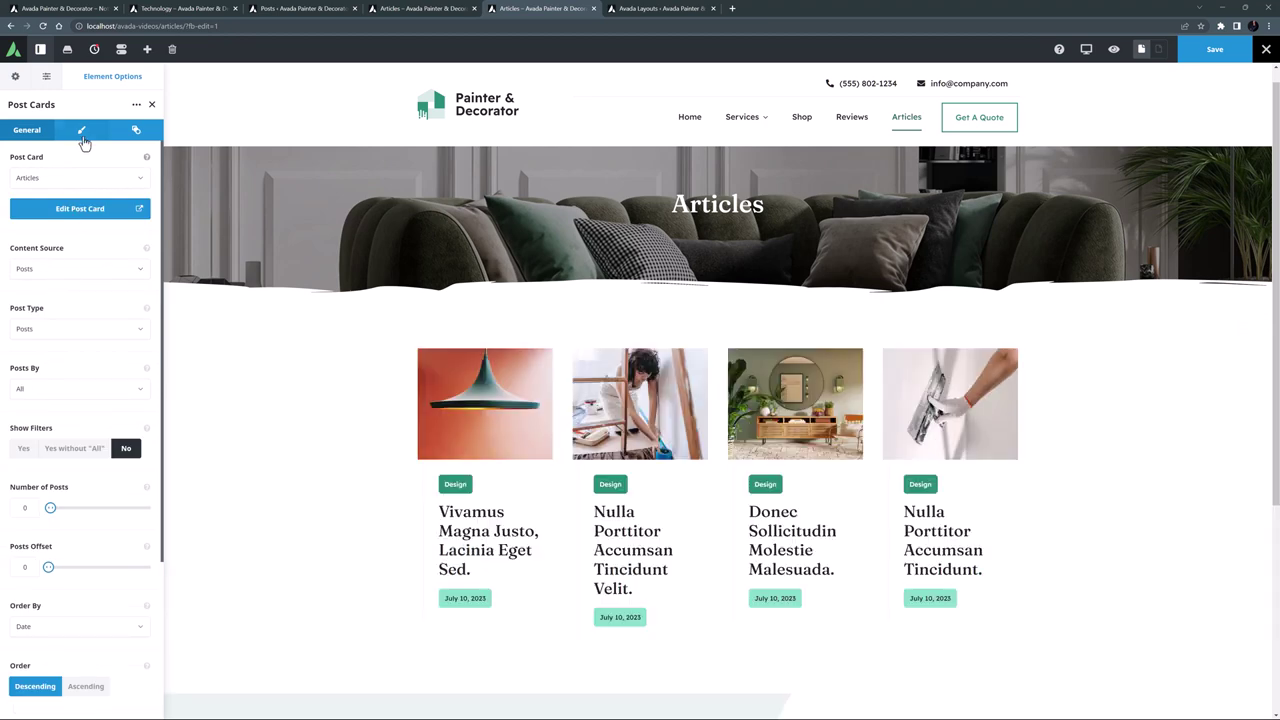
{"action": "left_click", "coordinate": [81, 129]}
{"action": "double_click", "coordinate": [25, 329]}
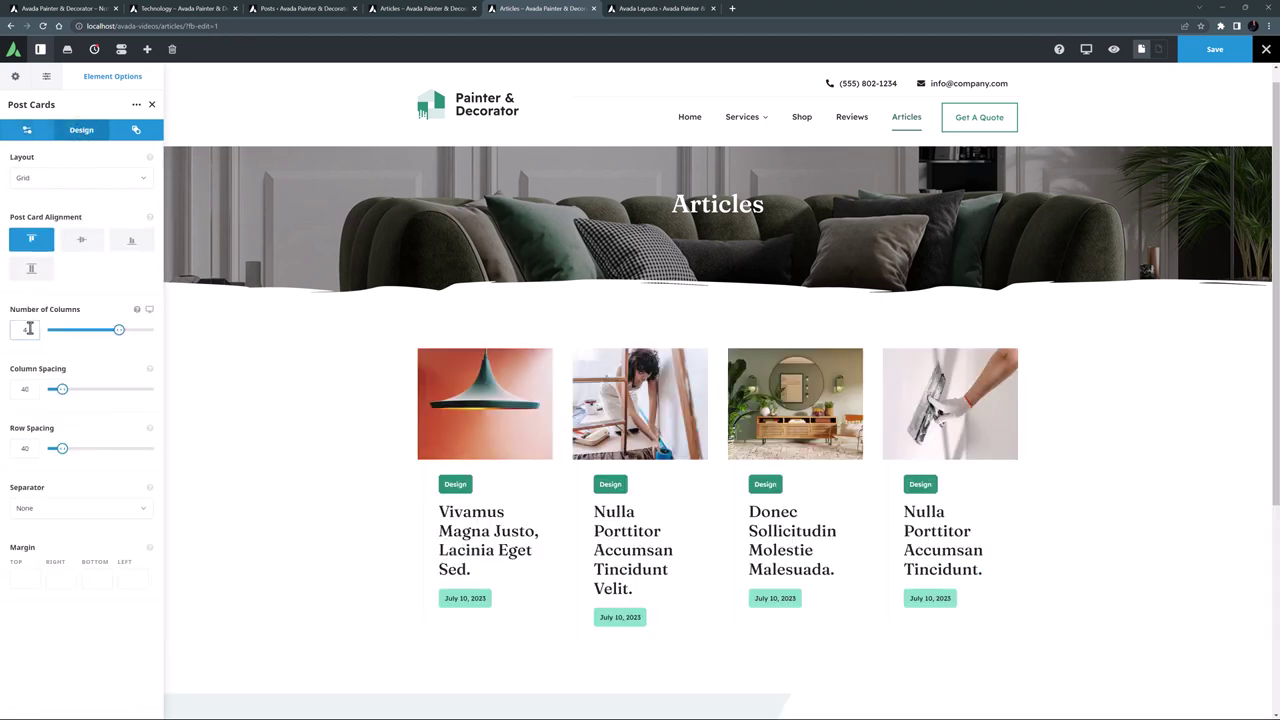
{"action": "type", "text": "2"}
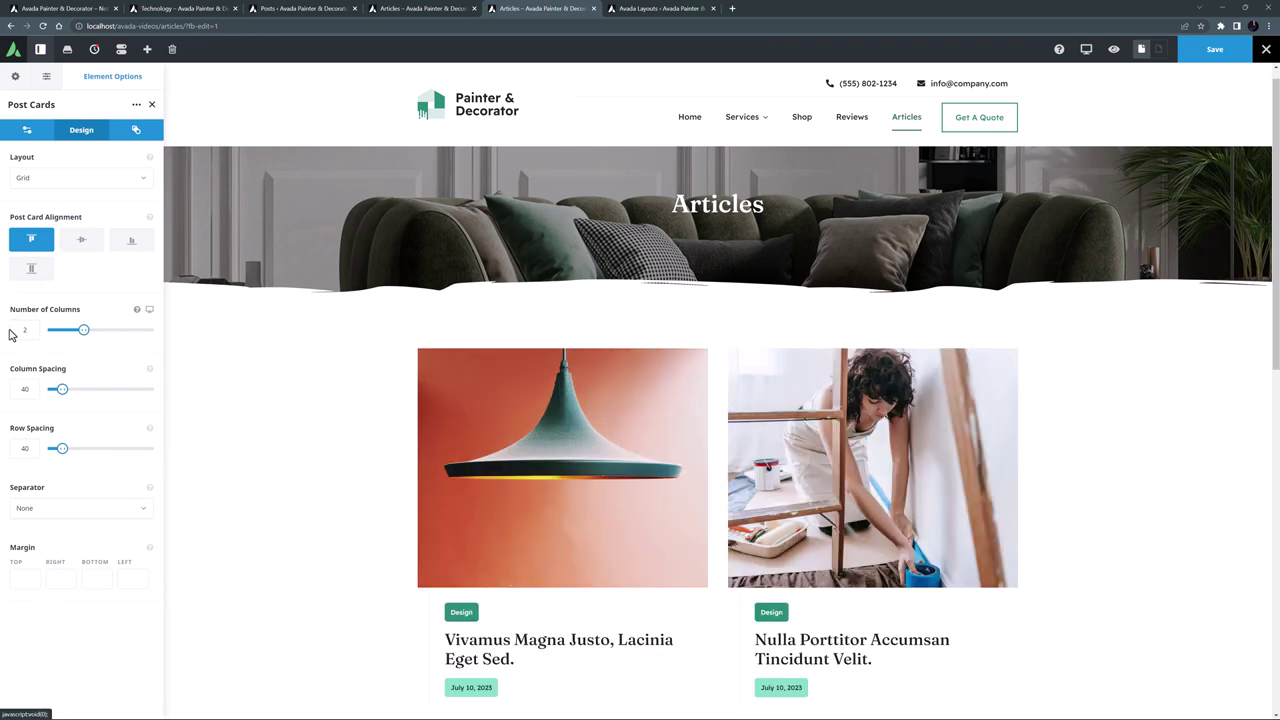
{"action": "left_click", "coordinate": [1215, 48]}
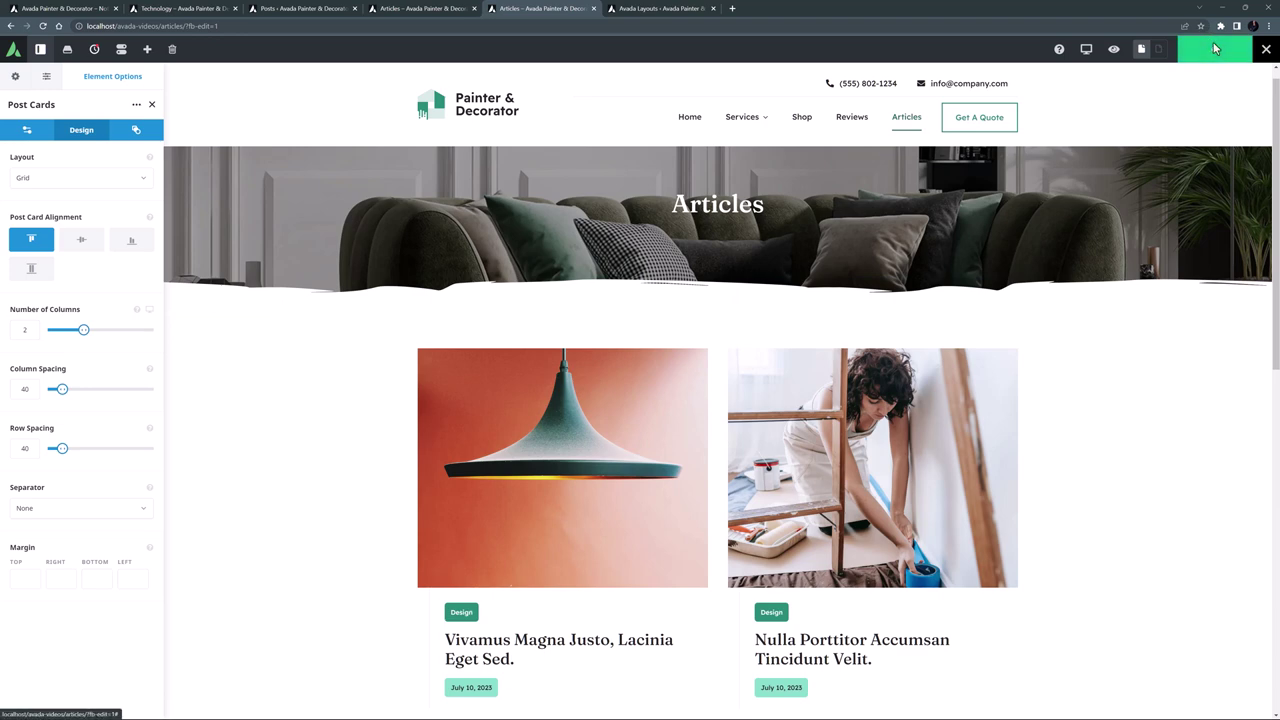
{"action": "left_click", "coordinate": [1264, 50]}
- Open the Vivamus Magna Justo article live, plus its Blog Title Bar and Blog Single Post layouts in new tabs
{"action": "left_click", "coordinate": [1184, 107]}
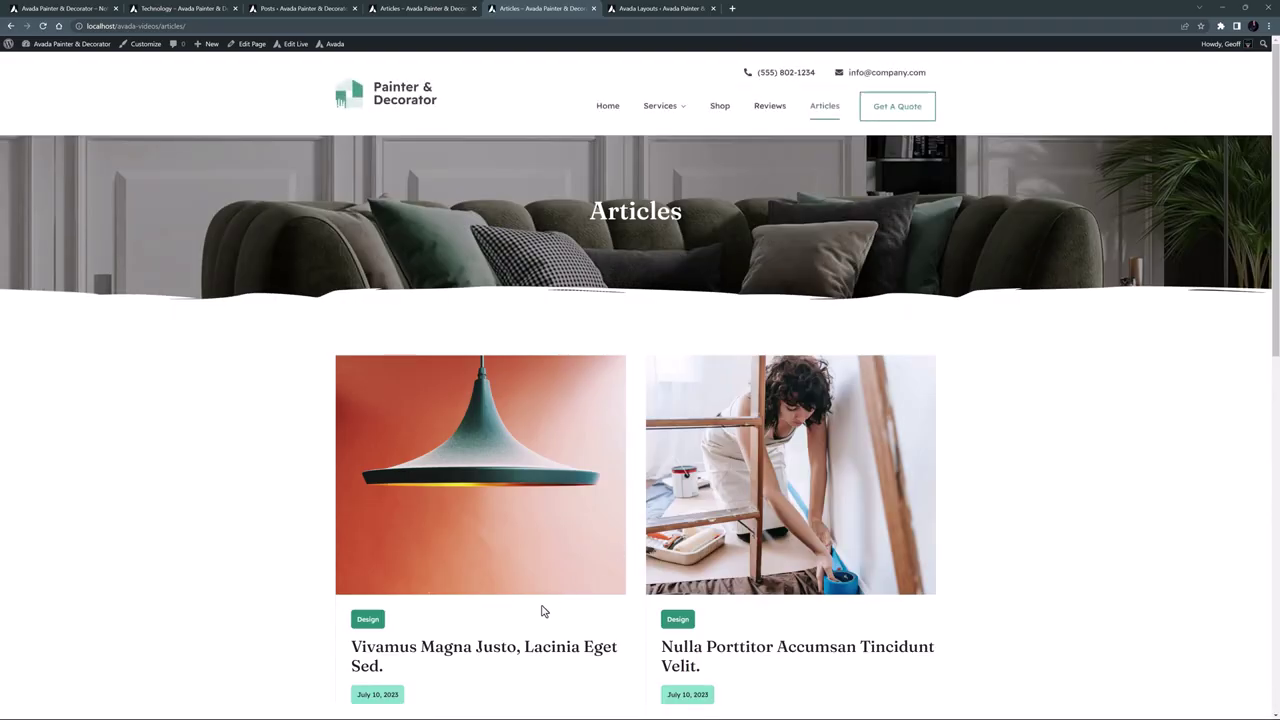
{"action": "left_click", "coordinate": [487, 651]}
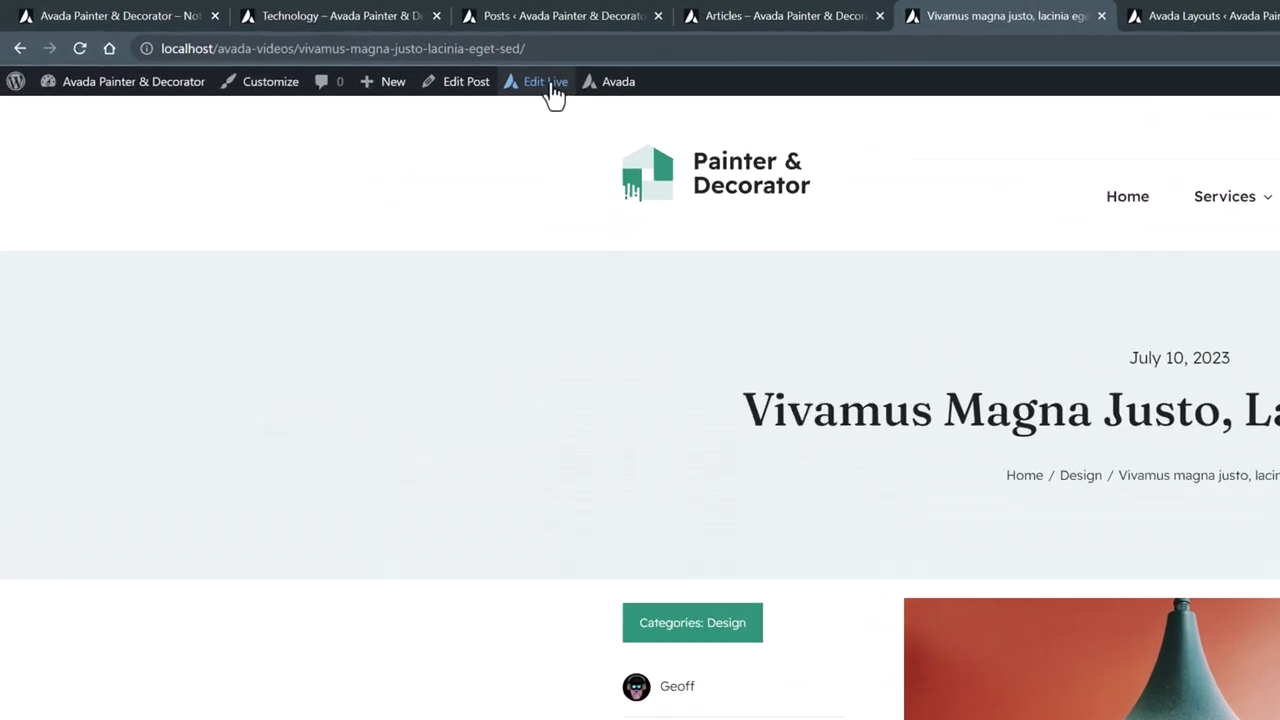
{"action": "mouse_move", "coordinate": [553, 93]}
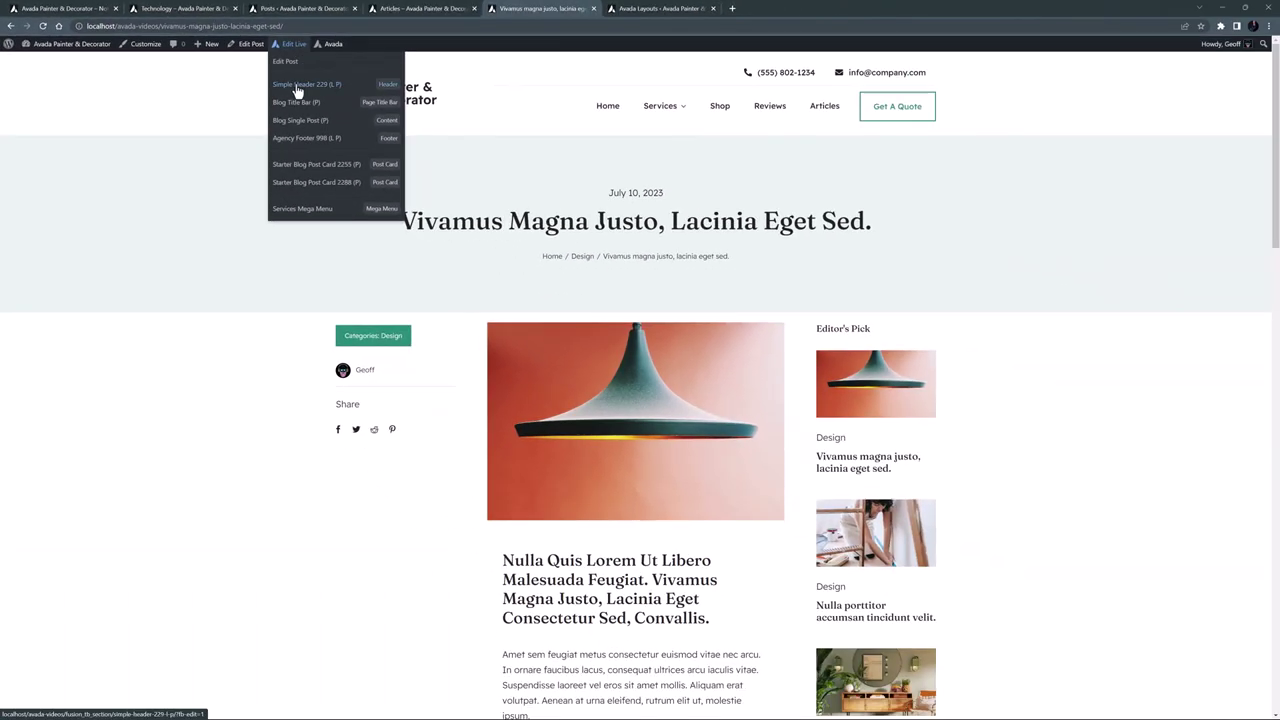
{"action": "middle_click", "coordinate": [297, 104]}
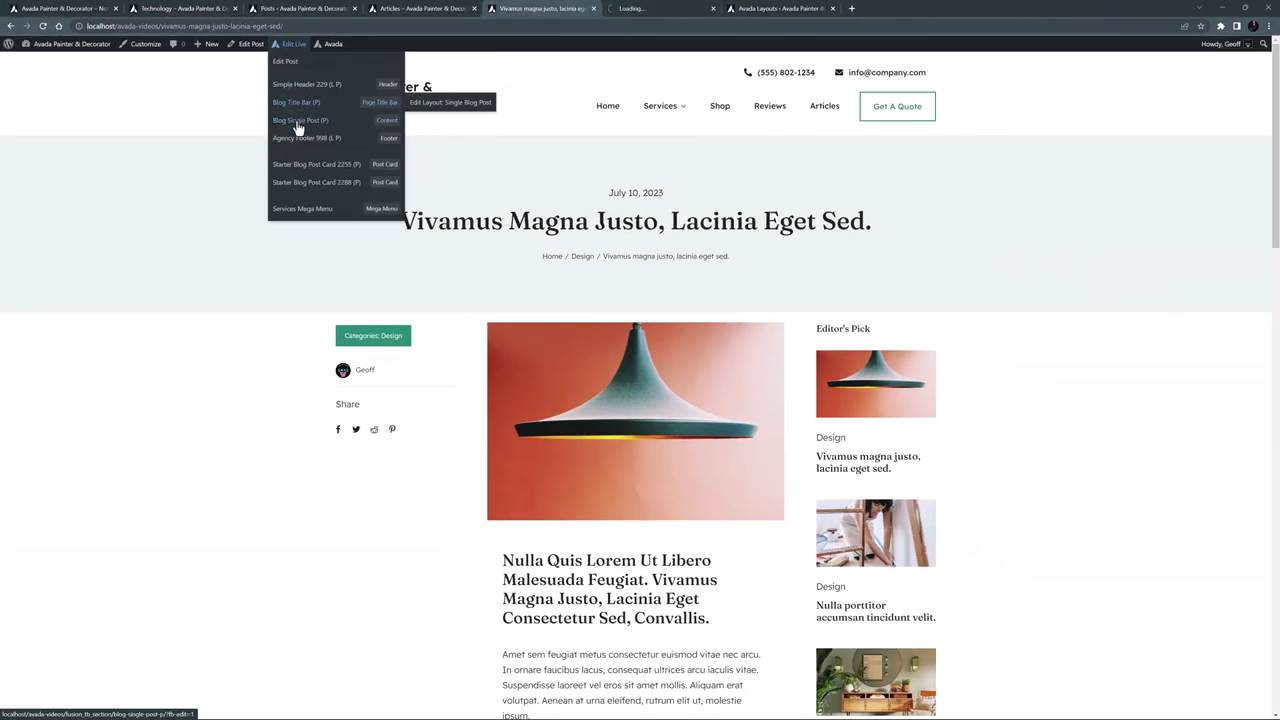
{"action": "middle_click", "coordinate": [297, 121]}
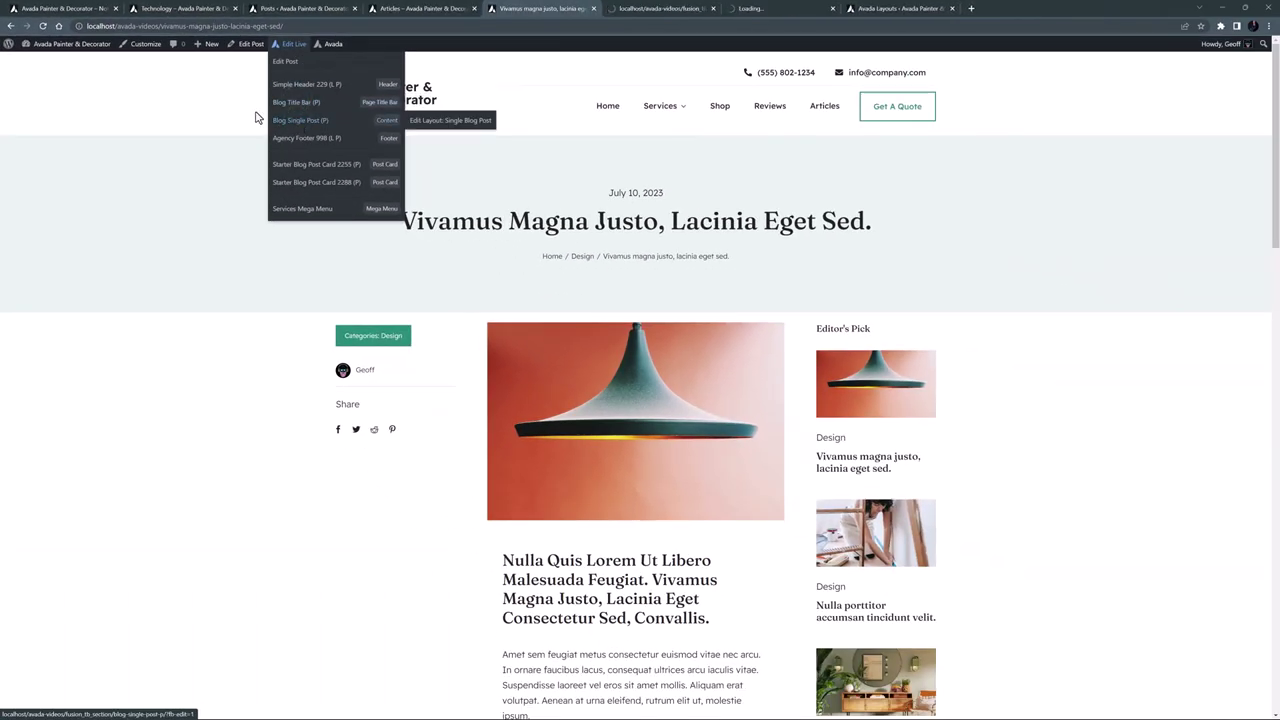
- Replace the Blog Title Bar container with the saved Page Title Bar container
{"action": "left_click", "coordinate": [637, 11]}
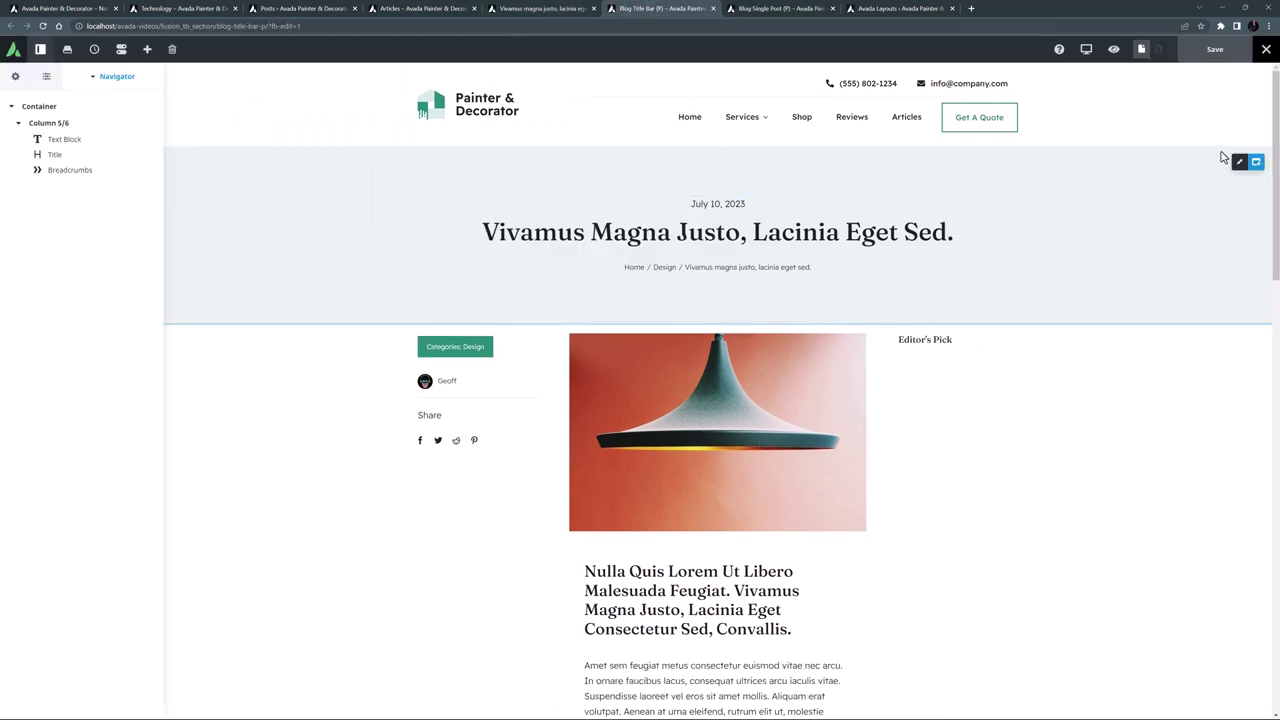
{"action": "left_click", "coordinate": [1187, 160]}
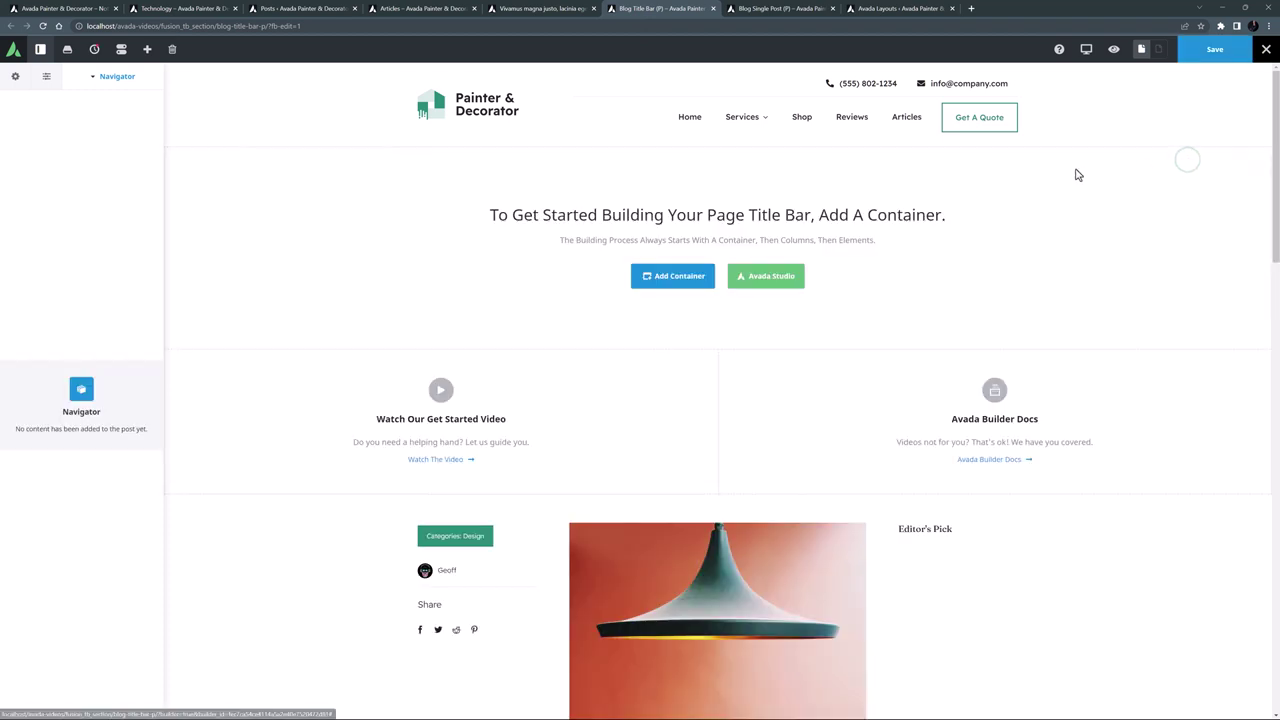
{"action": "left_click", "coordinate": [633, 277]}
{"action": "left_click", "coordinate": [213, 131]}
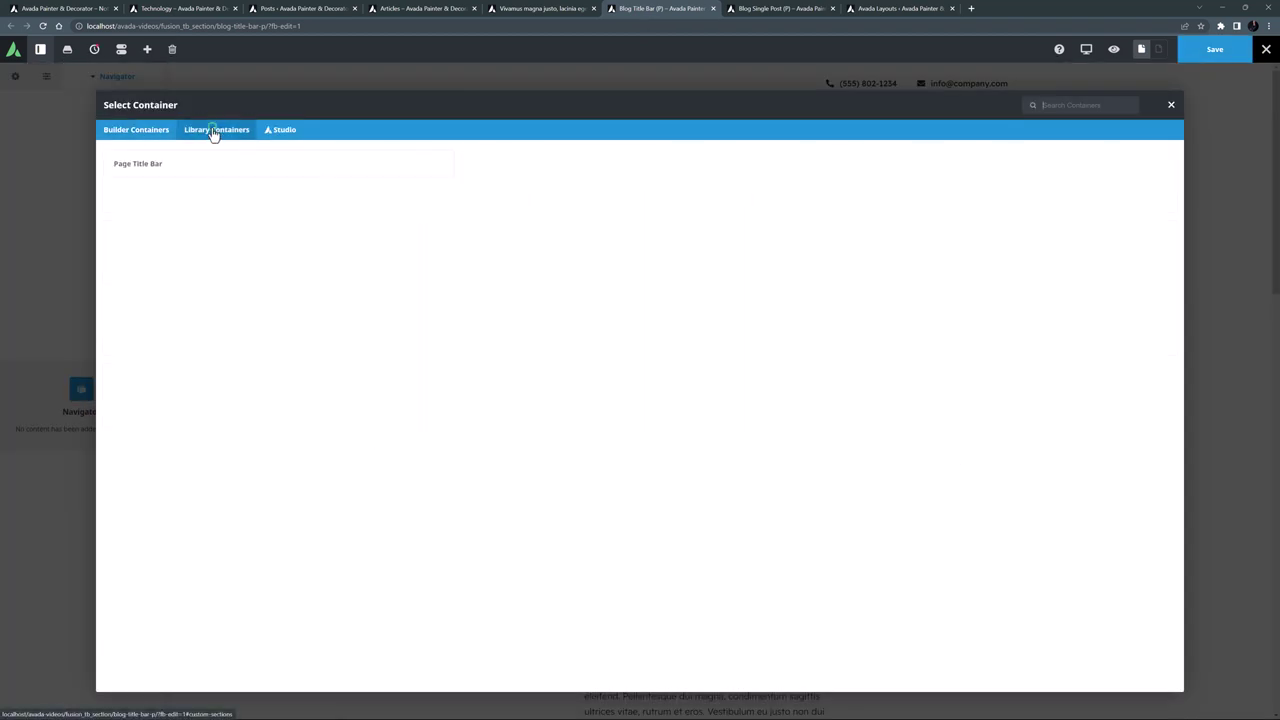
{"action": "left_click", "coordinate": [191, 178]}
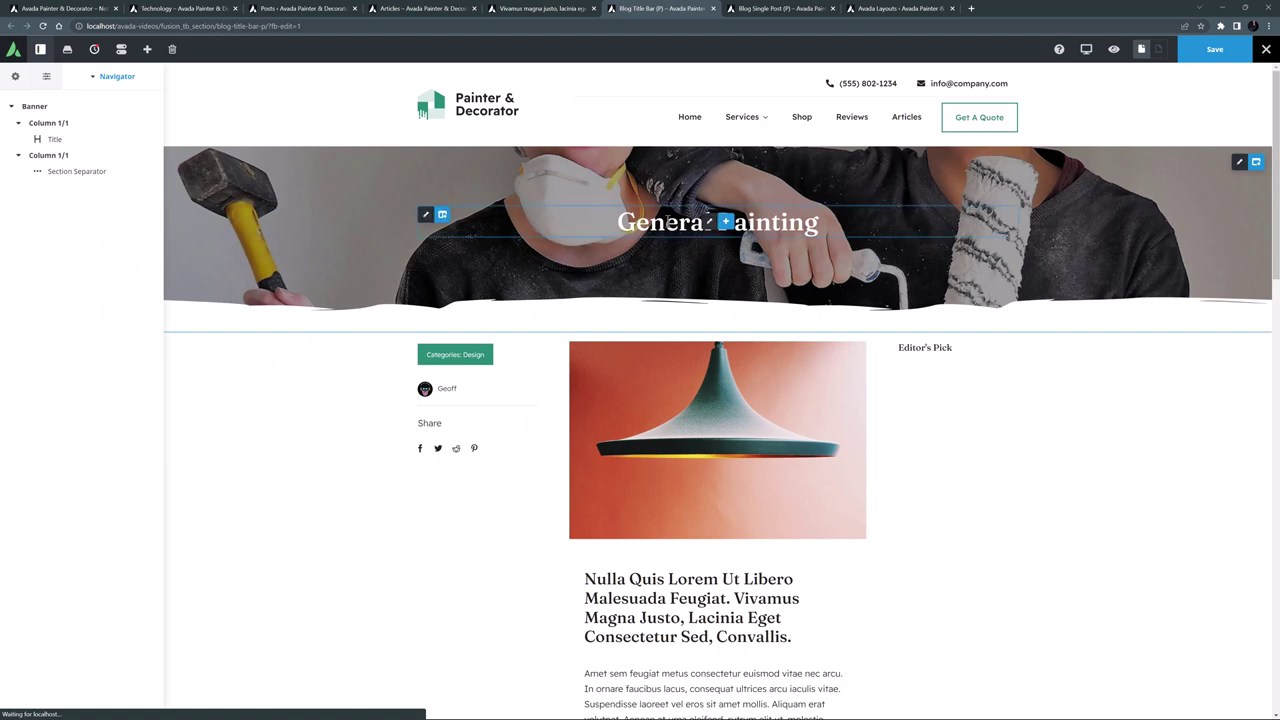
- Make the banner title show each post's own title dynamically
{"action": "left_click", "coordinate": [712, 221]}
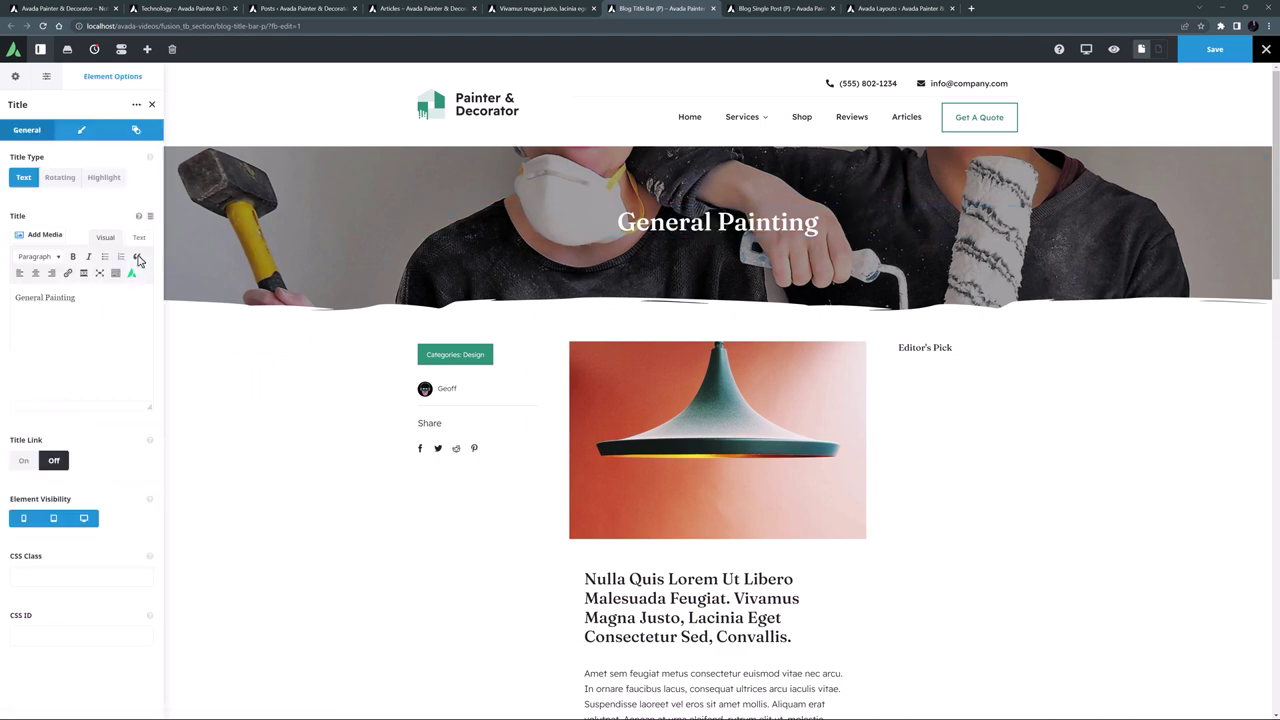
{"action": "left_click", "coordinate": [150, 216]}
{"action": "left_click", "coordinate": [62, 290]}
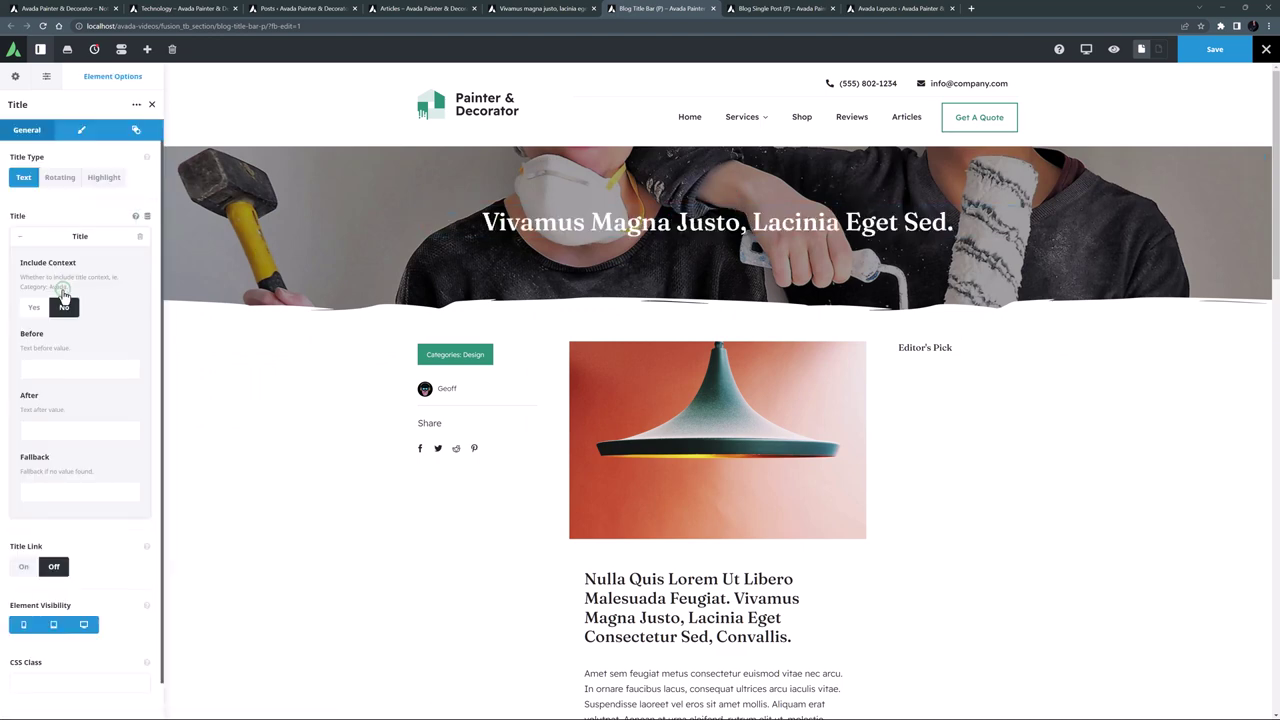
- Add a centred Text Block filled with the dynamic post date
{"action": "left_click", "coordinate": [724, 225]}
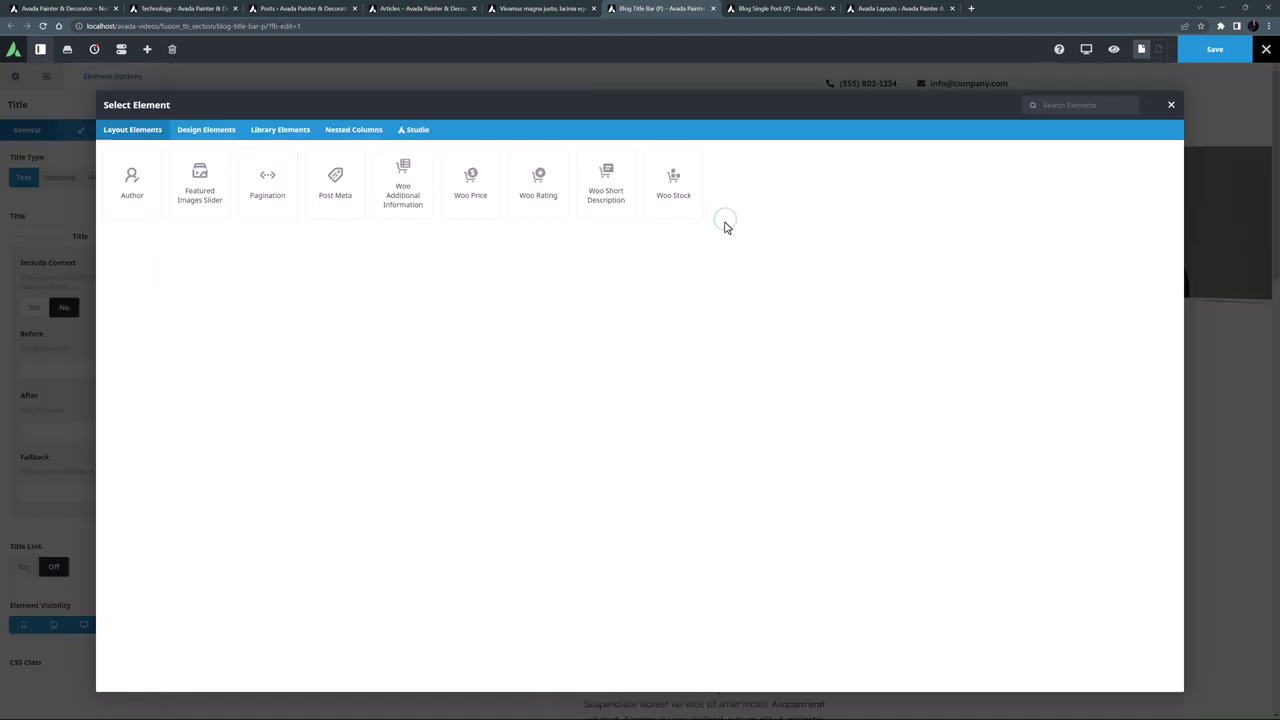
{"action": "left_click", "coordinate": [218, 130]}
{"action": "left_click", "coordinate": [1145, 390]}
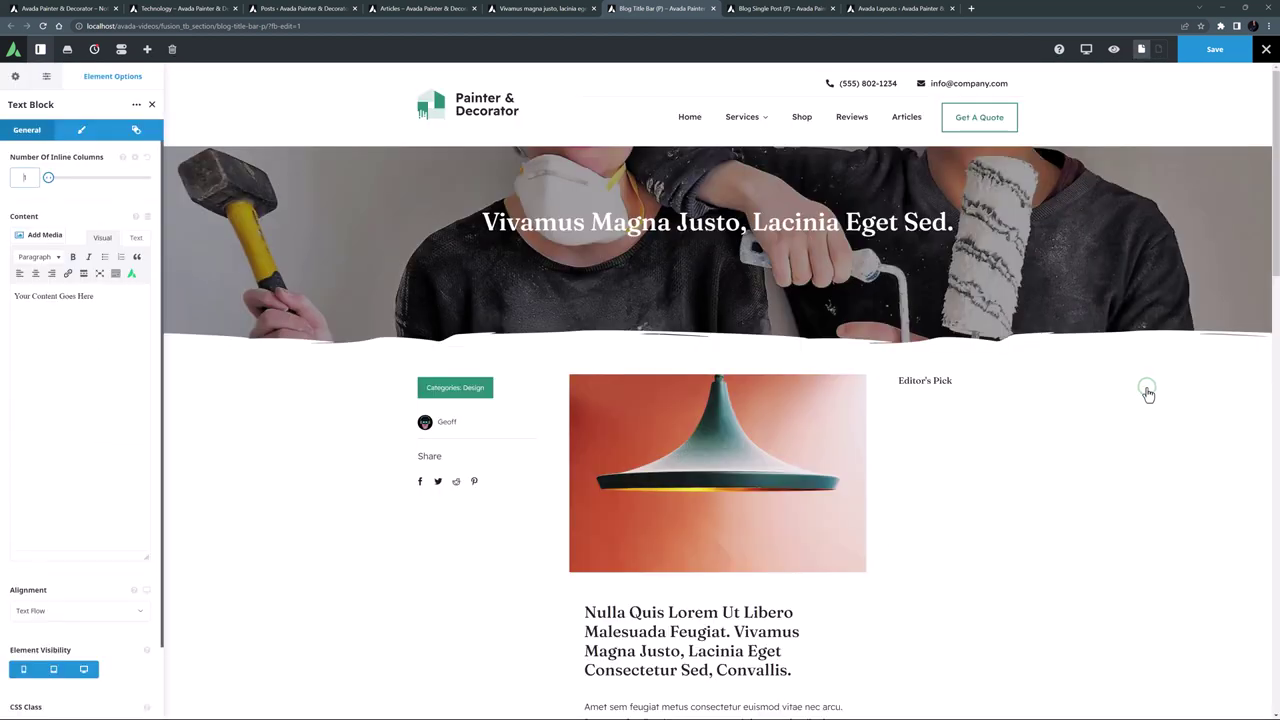
{"action": "left_click", "coordinate": [146, 216]}
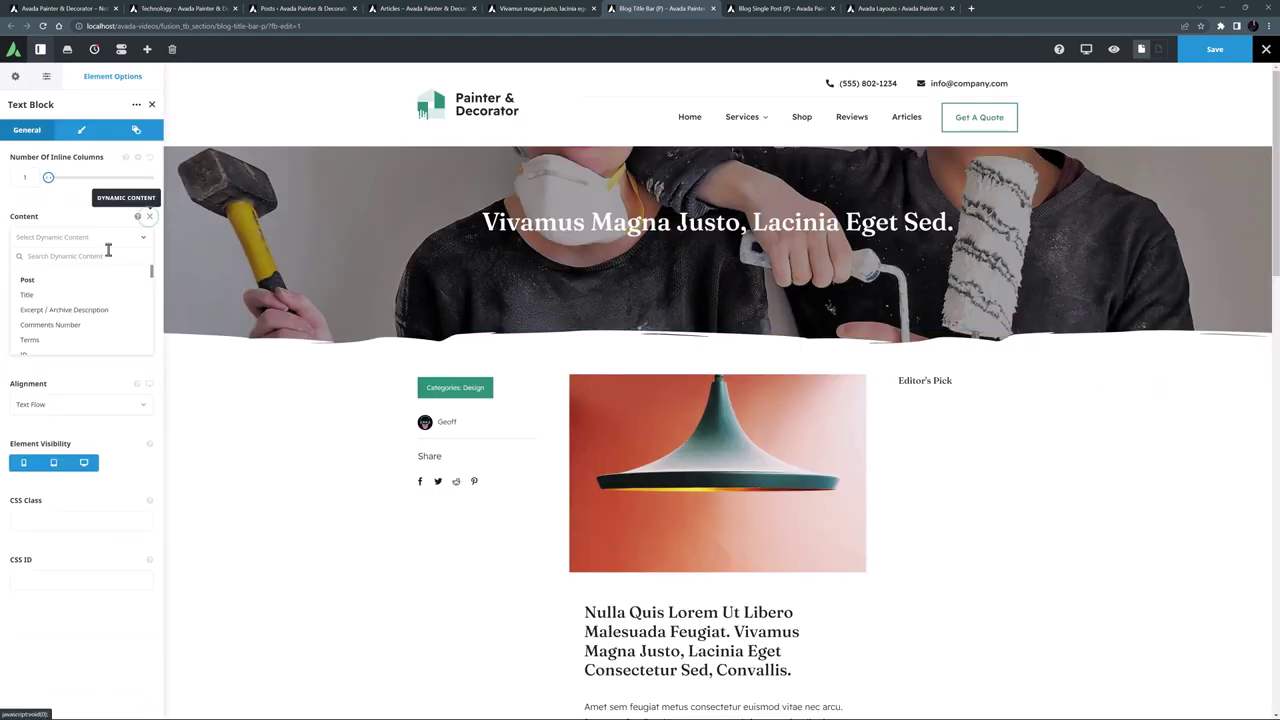
{"action": "scroll", "coordinate": [54, 344], "scroll_direction": "down", "scroll_amount": 1}
{"action": "left_click", "coordinate": [54, 342]}
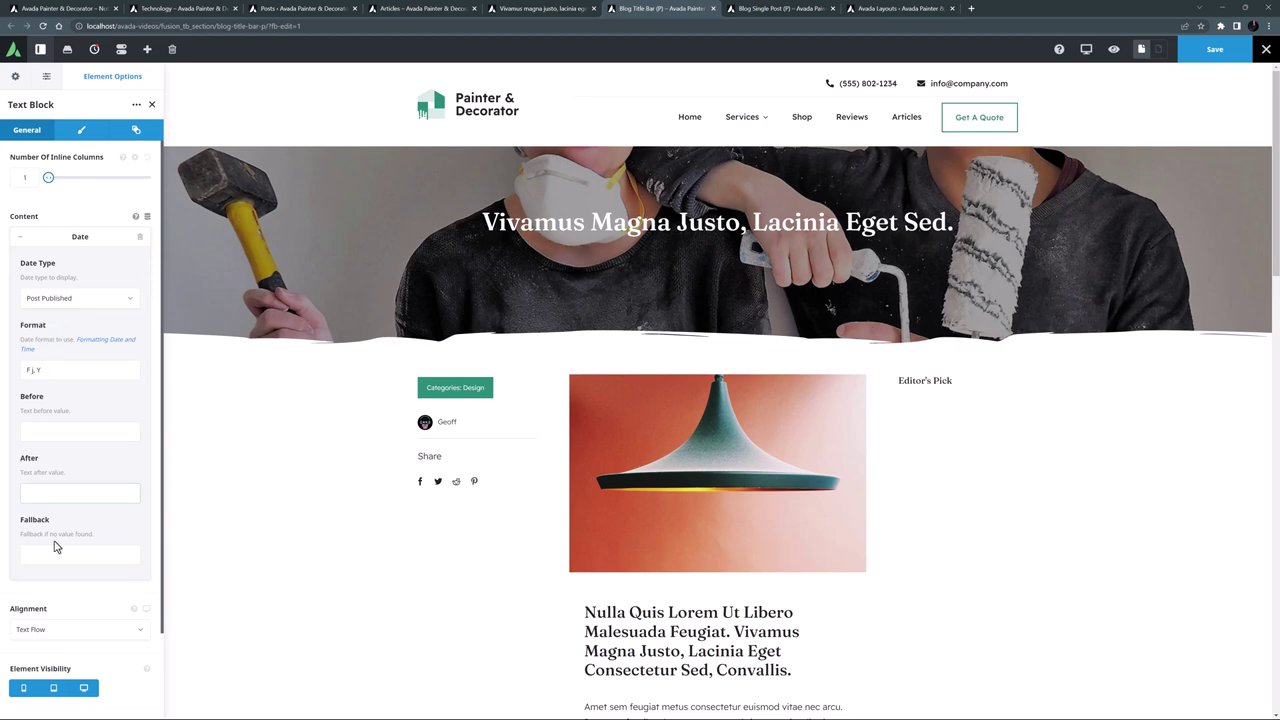
{"action": "left_click", "coordinate": [43, 629]}
{"action": "left_click", "coordinate": [33, 680]}
- Set the date text colour to Color 1 and move it above the post heading
{"action": "left_click", "coordinate": [81, 130]}
{"action": "left_click", "coordinate": [143, 398]}
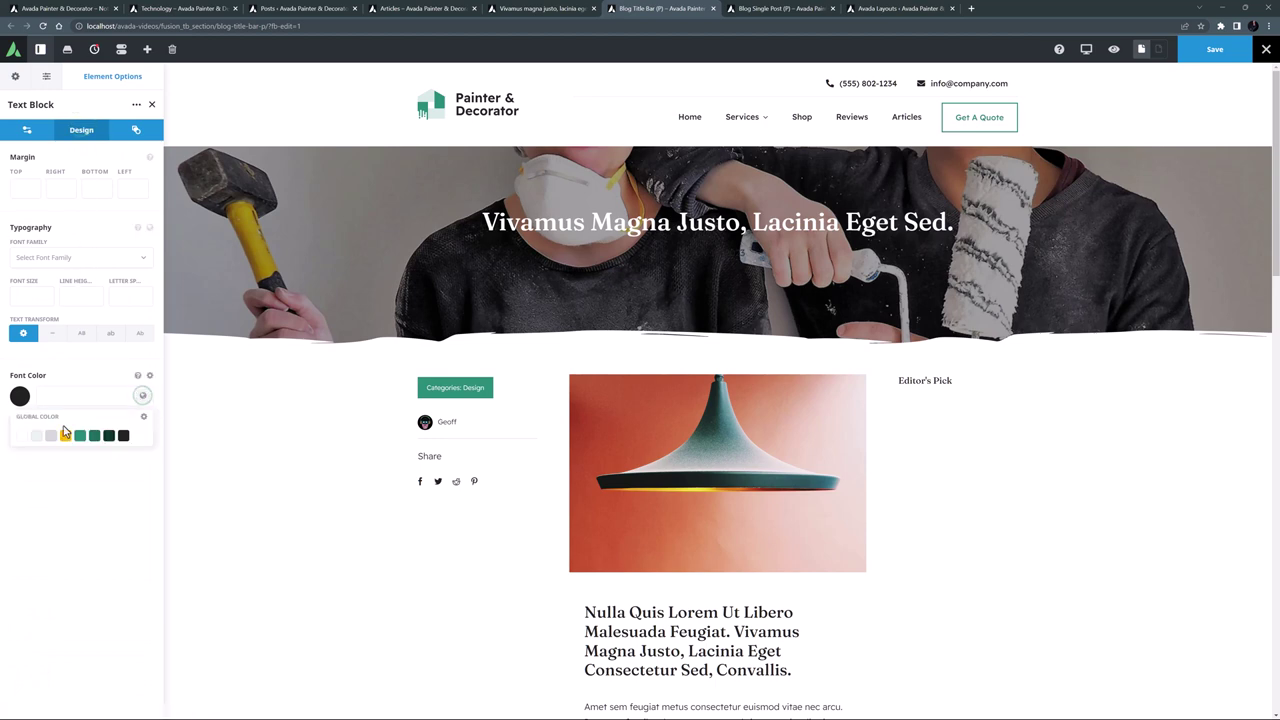
{"action": "left_click", "coordinate": [22, 435]}
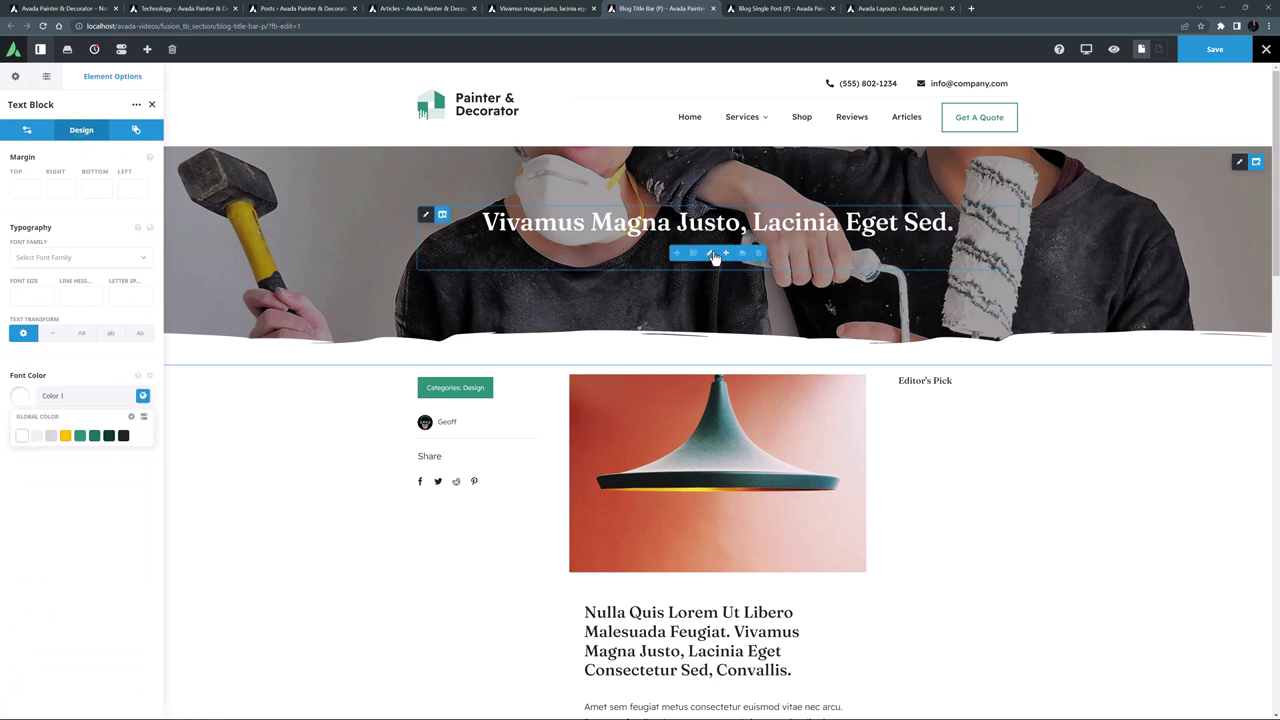
{"action": "left_click_drag", "start_coordinate": [677, 248], "coordinate": [705, 207]}
- Swap the banner background for the sofa photo at Default position and save the layout
{"action": "left_click", "coordinate": [1243, 163]}
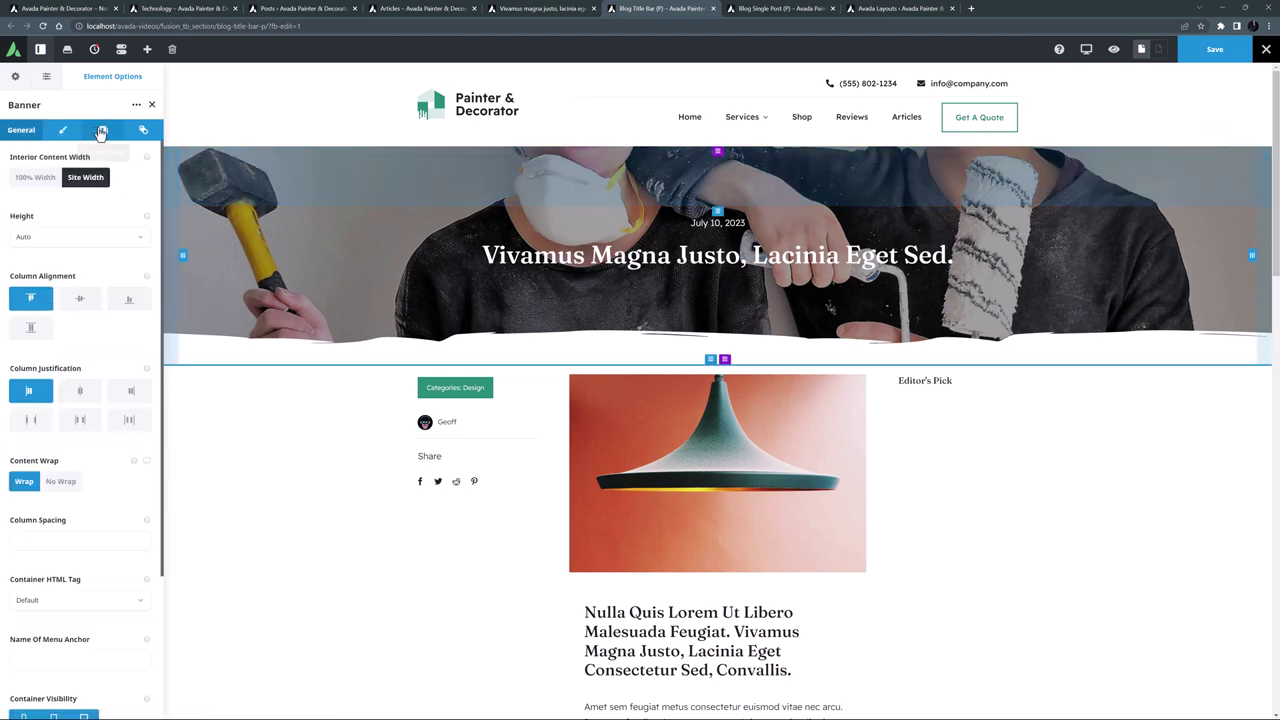
{"action": "left_click", "coordinate": [103, 130]}
{"action": "left_click", "coordinate": [70, 183]}
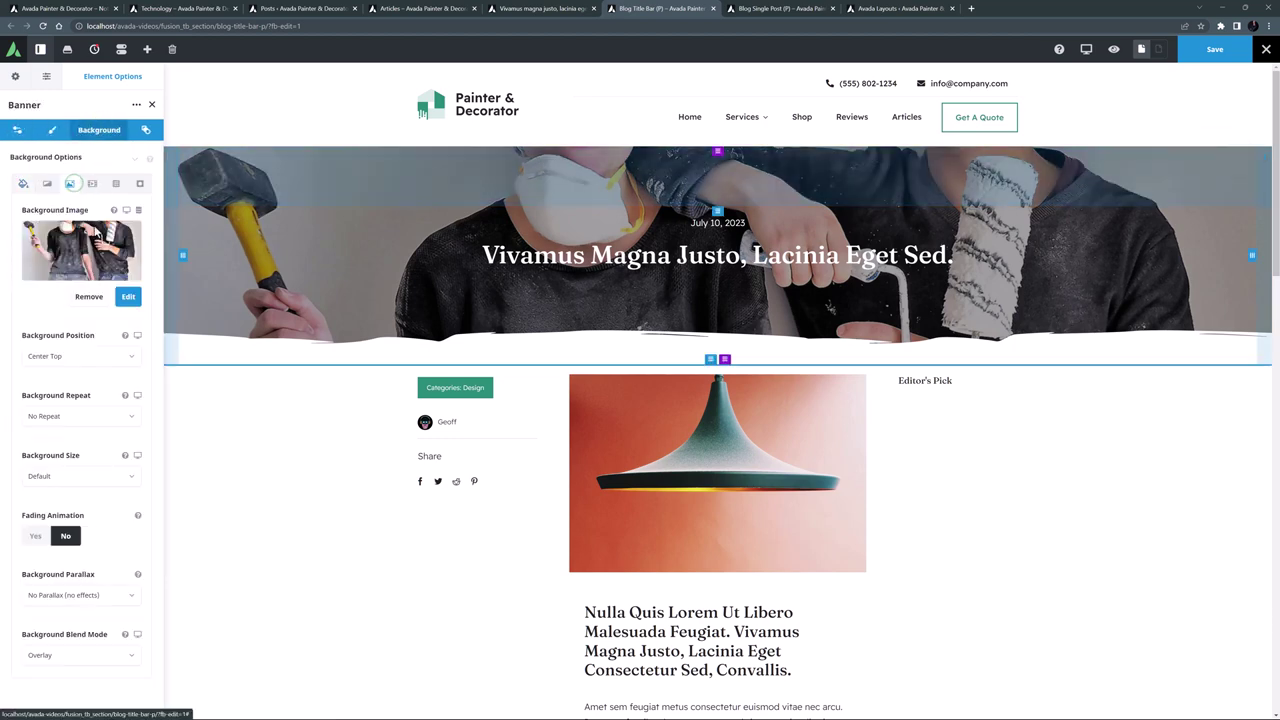
{"action": "left_click", "coordinate": [88, 296]}
{"action": "left_click", "coordinate": [84, 262]}
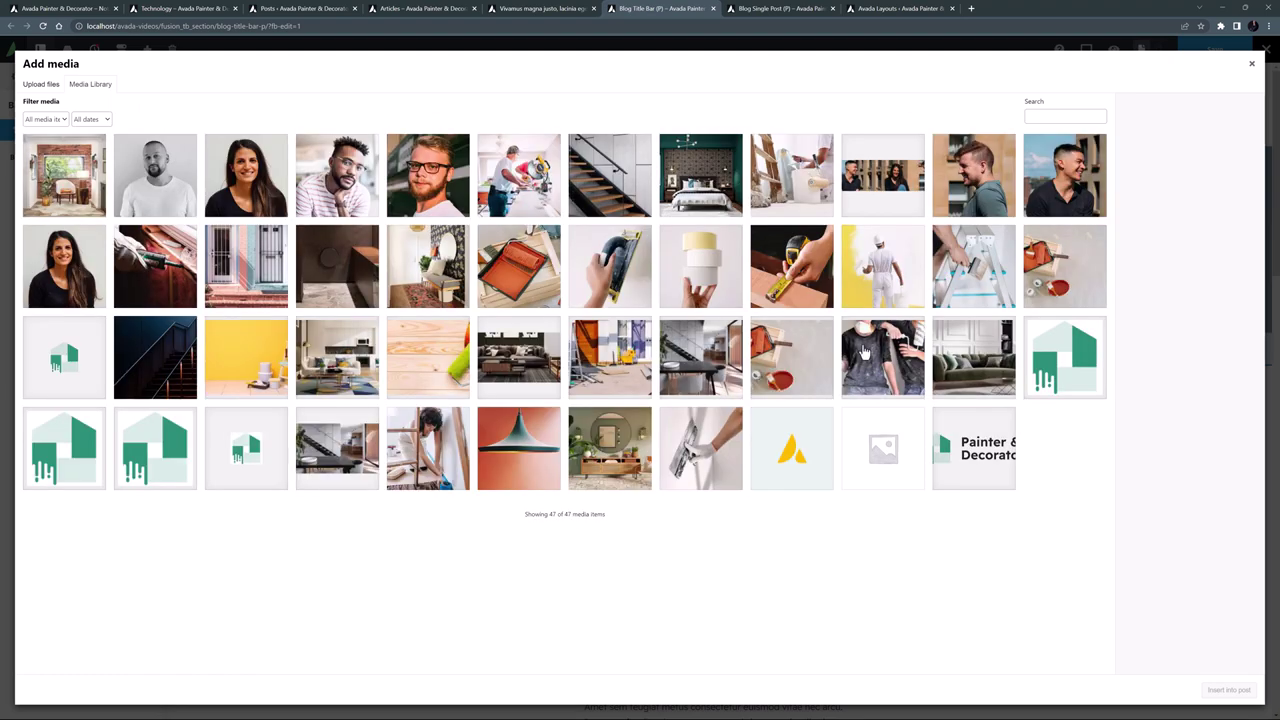
{"action": "left_click", "coordinate": [963, 360]}
{"action": "left_click", "coordinate": [1228, 690]}
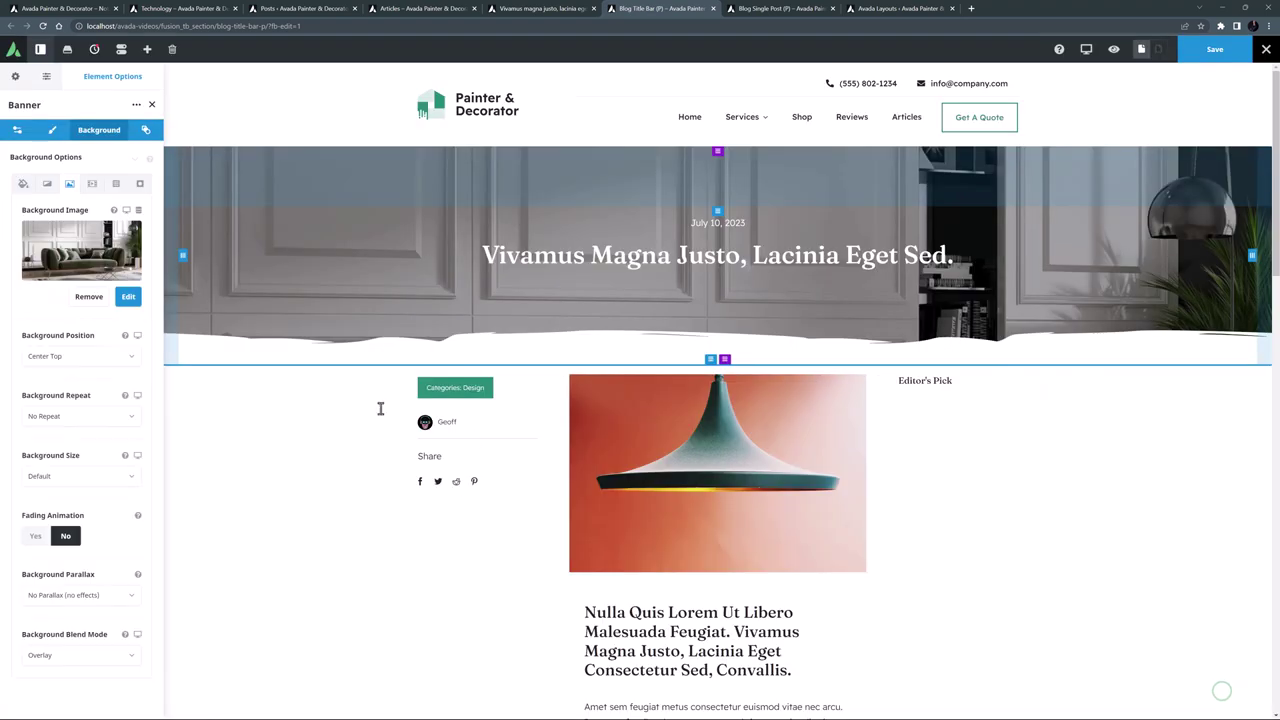
{"action": "left_click", "coordinate": [62, 358]}
{"action": "left_click", "coordinate": [58, 400]}
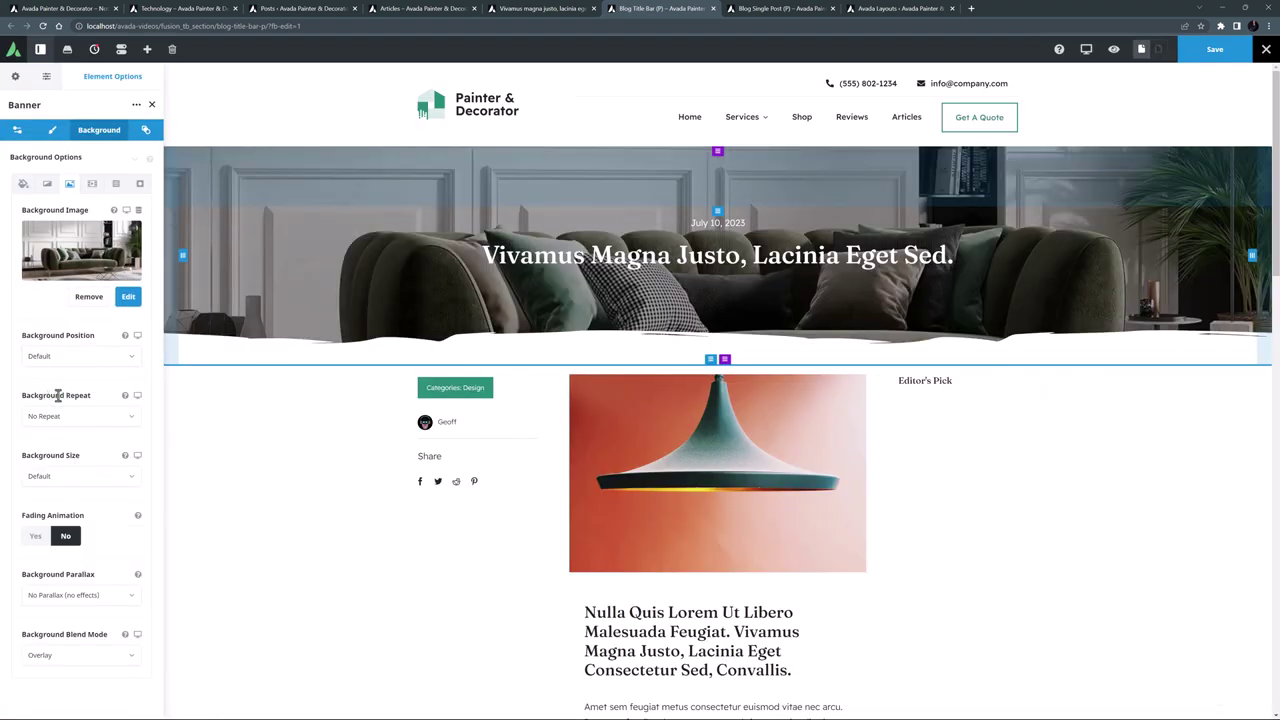
{"action": "left_click", "coordinate": [1210, 55]}
{"action": "left_click", "coordinate": [792, 9]}
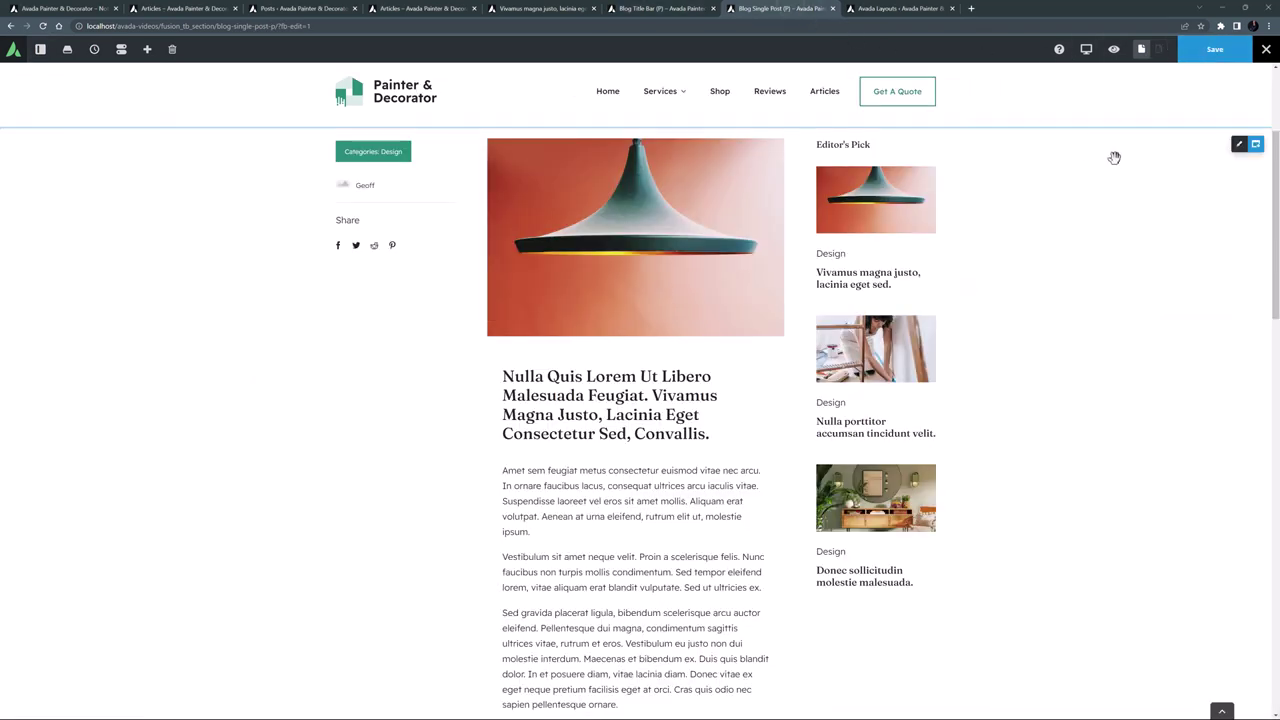
- Set the post container's top and bottom padding to 100px
{"action": "left_click", "coordinate": [1240, 144]}
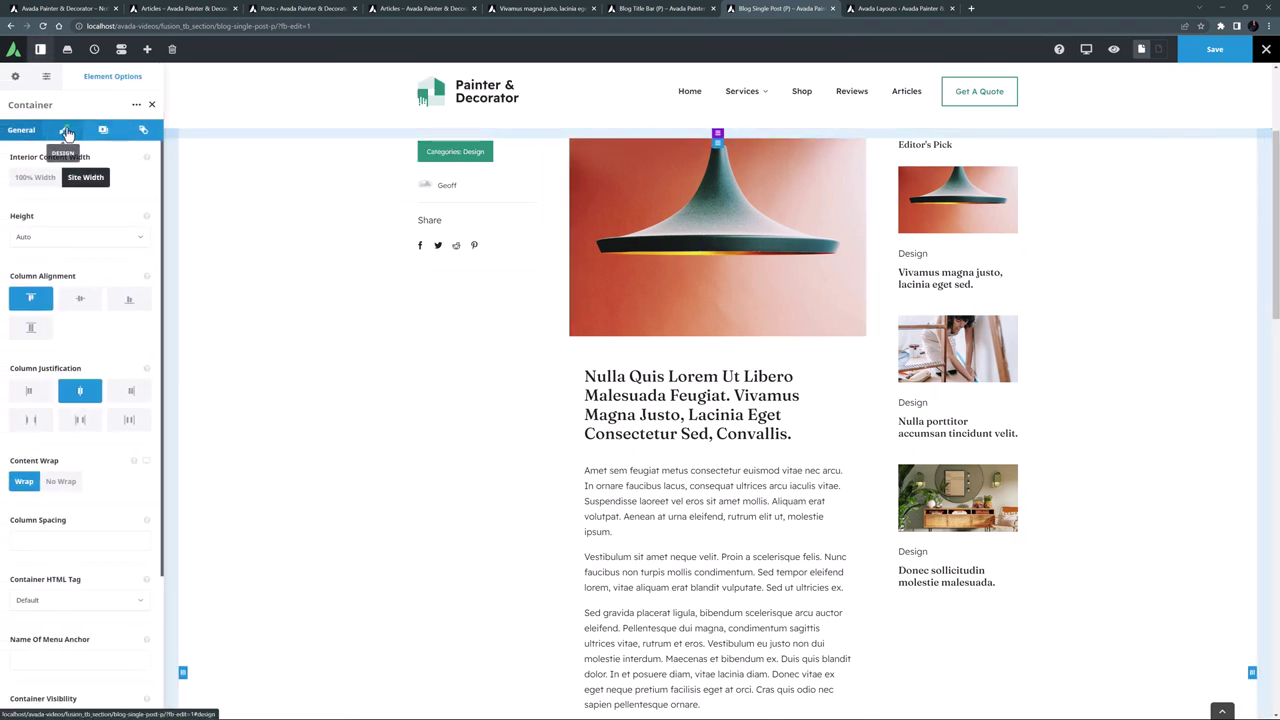
{"action": "left_click", "coordinate": [66, 133]}
{"action": "left_click", "coordinate": [33, 259]}
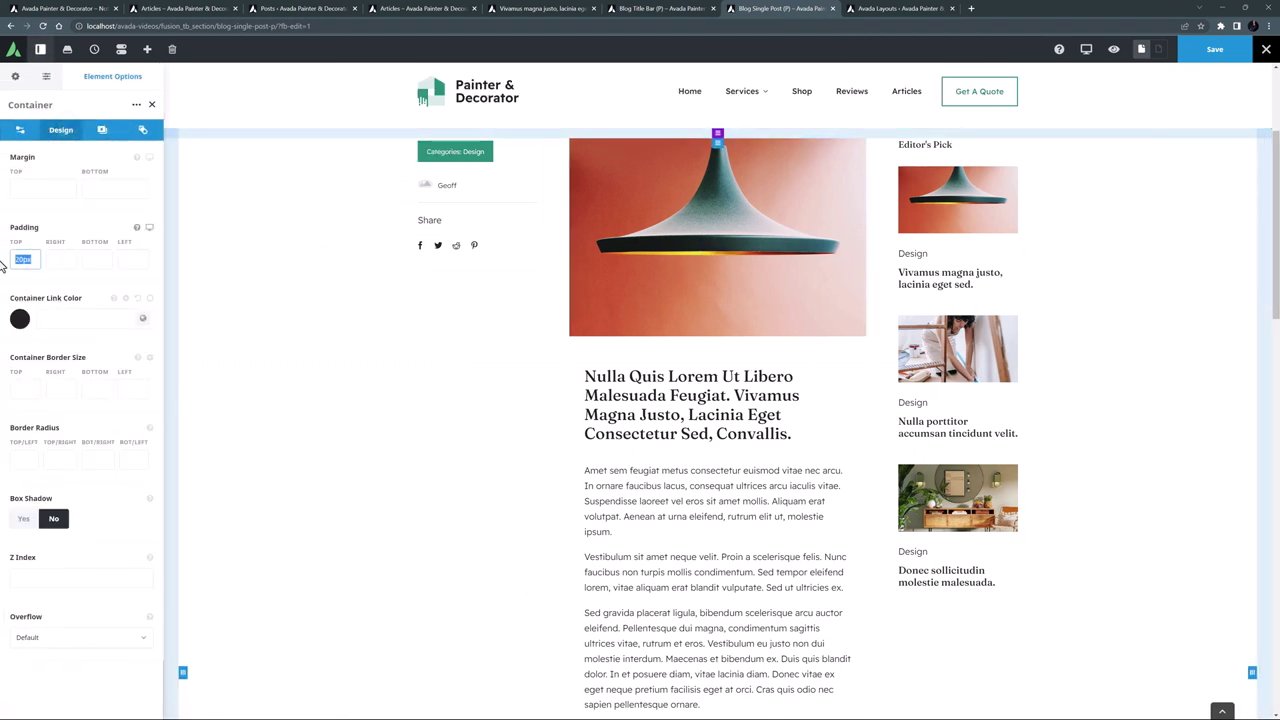
{"action": "type", "text": "100px100px"}
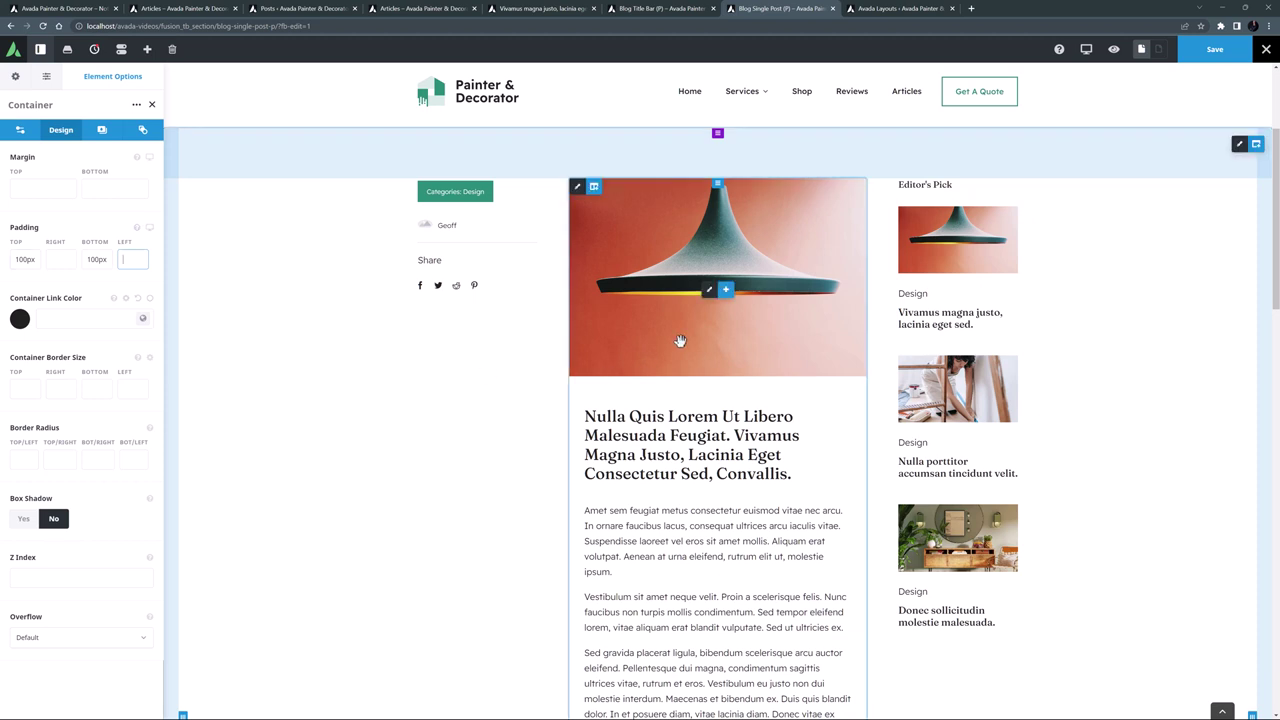
- Delete the Editor's Pick column, make the image column 1/2 and the info column 1/4 wide
{"action": "left_click", "coordinate": [991, 190]}
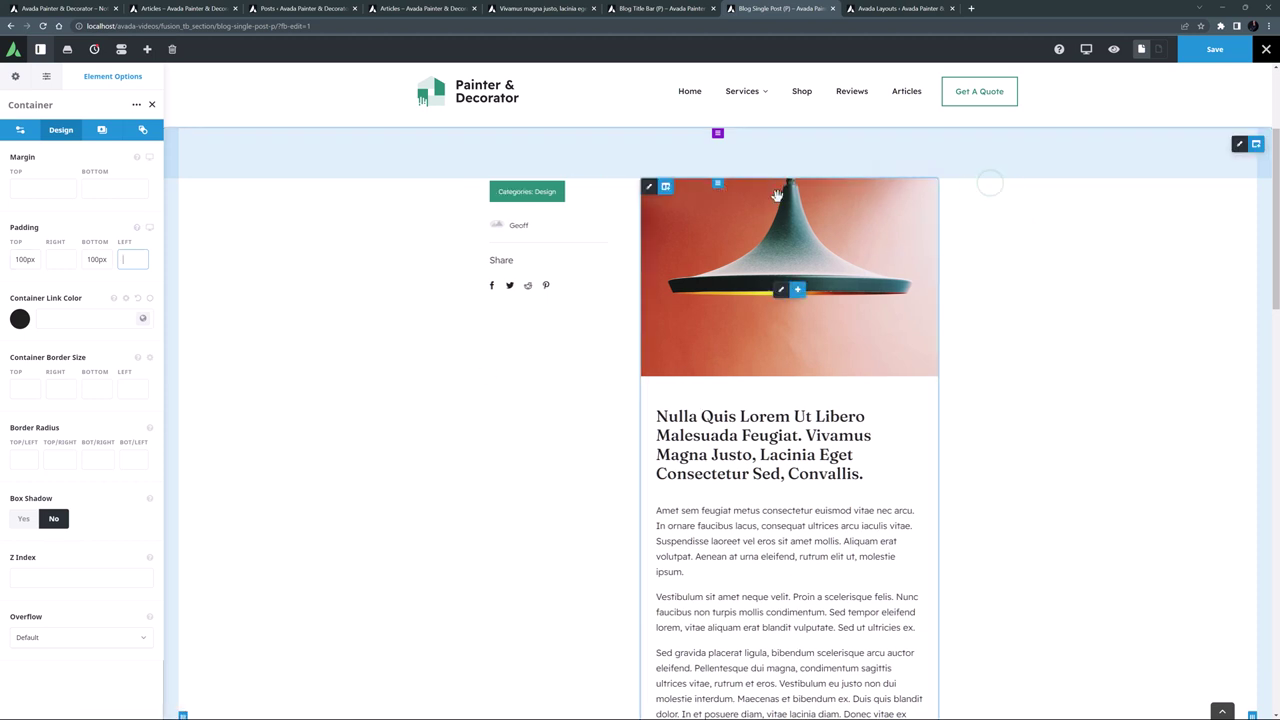
{"action": "mouse_move", "coordinate": [680, 192]}
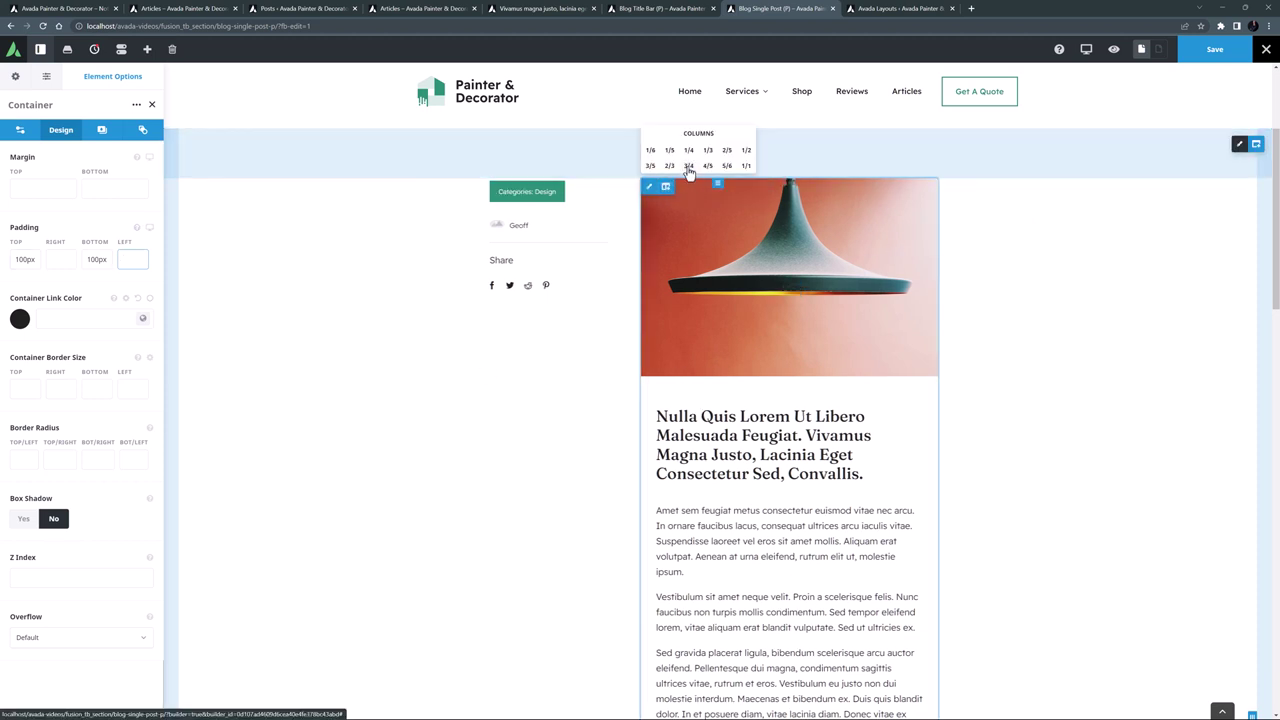
{"action": "left_click", "coordinate": [746, 149]}
{"action": "mouse_move", "coordinate": [465, 190]}
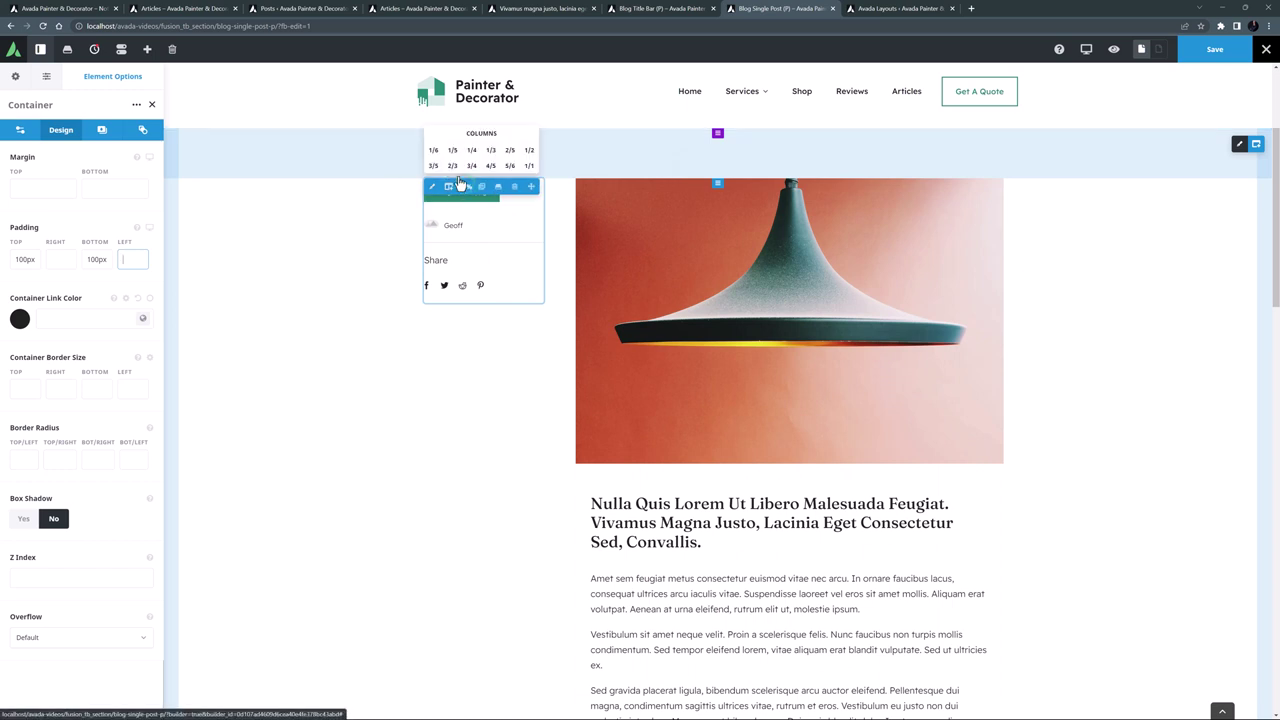
{"action": "left_click", "coordinate": [471, 151]}
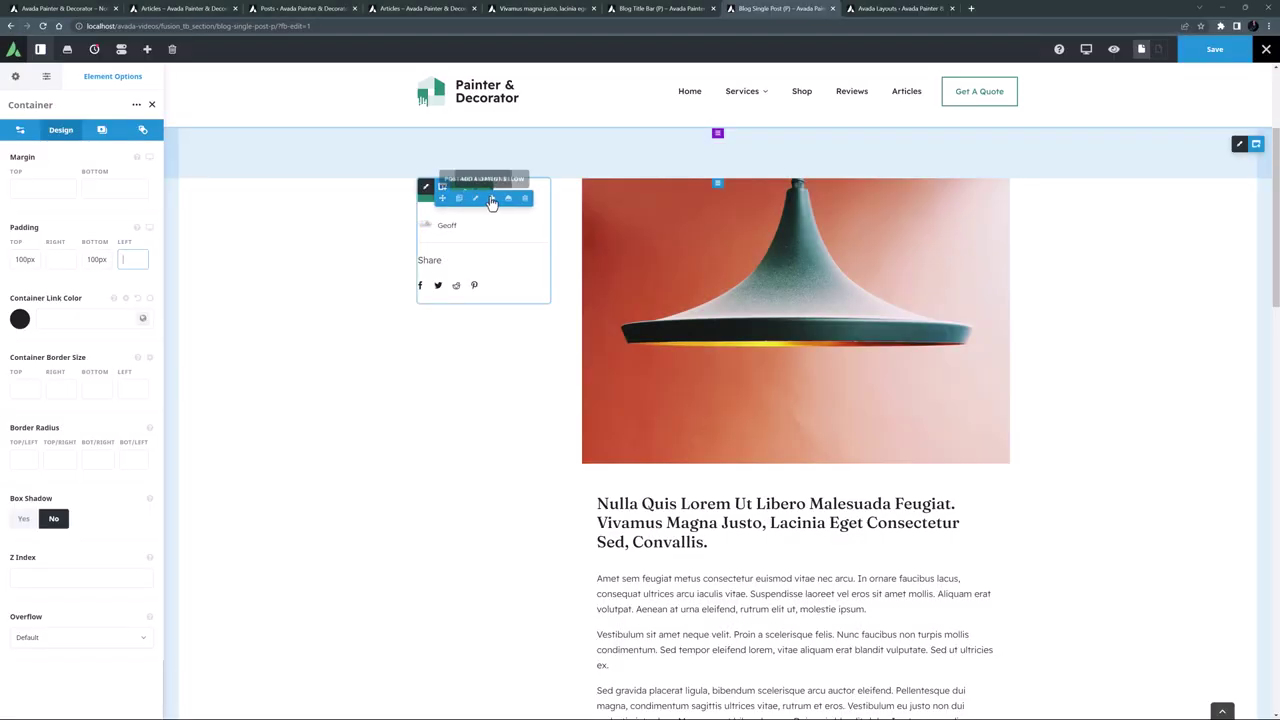
- Add an 'Author' title to the left column as an H5 heading
{"action": "left_click", "coordinate": [492, 200]}
{"action": "left_click", "coordinate": [128, 450]}
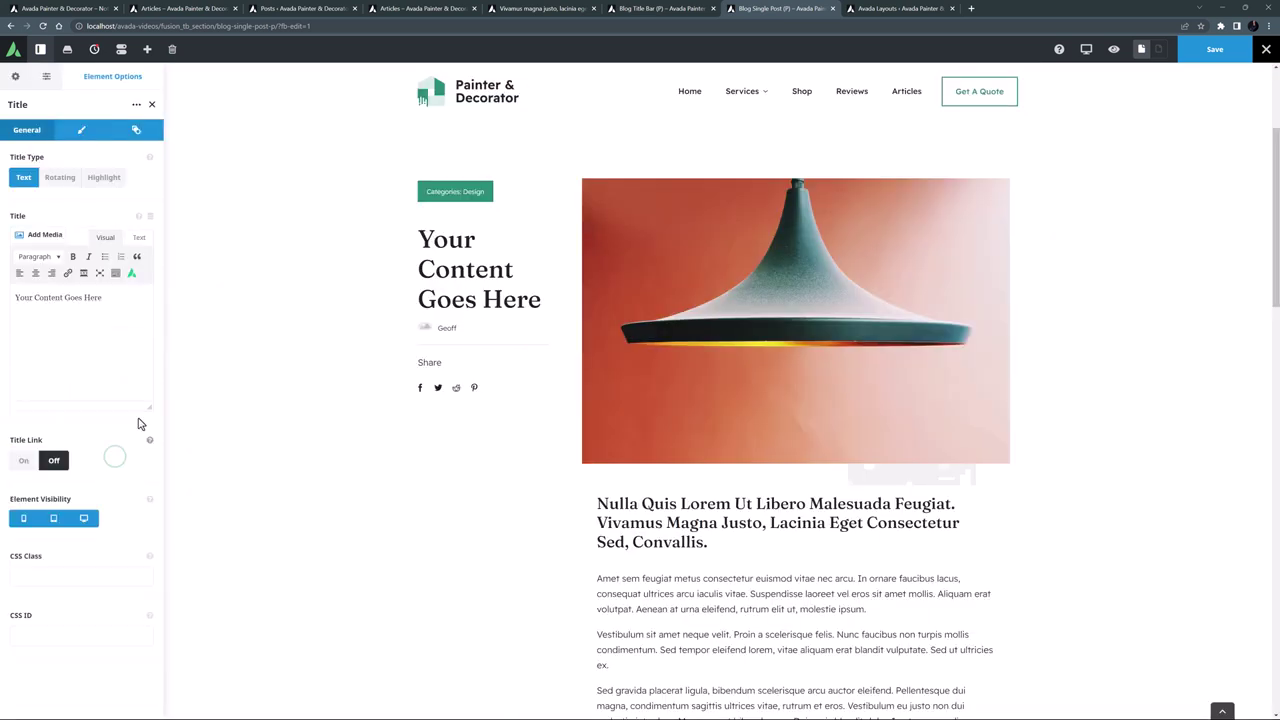
{"action": "type", "text": "Author"}
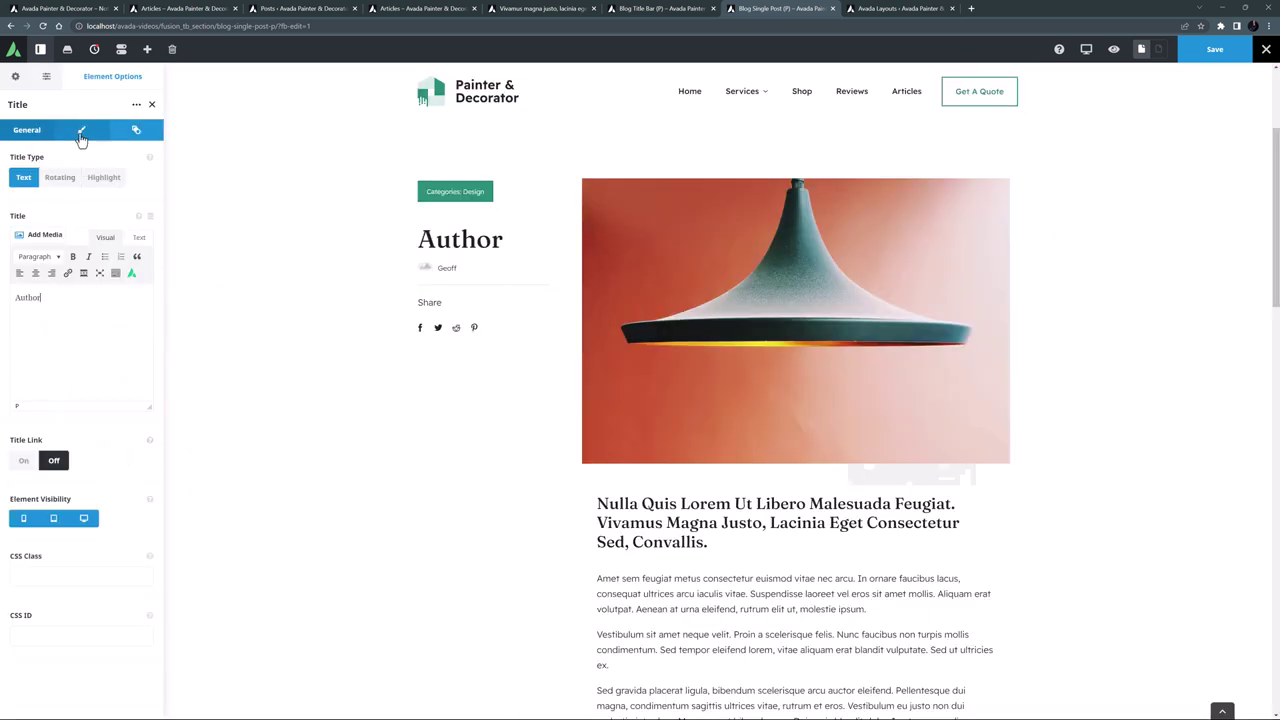
{"action": "left_click", "coordinate": [81, 130]}
{"action": "left_click", "coordinate": [38, 238]}
{"action": "left_click", "coordinate": [38, 300]}
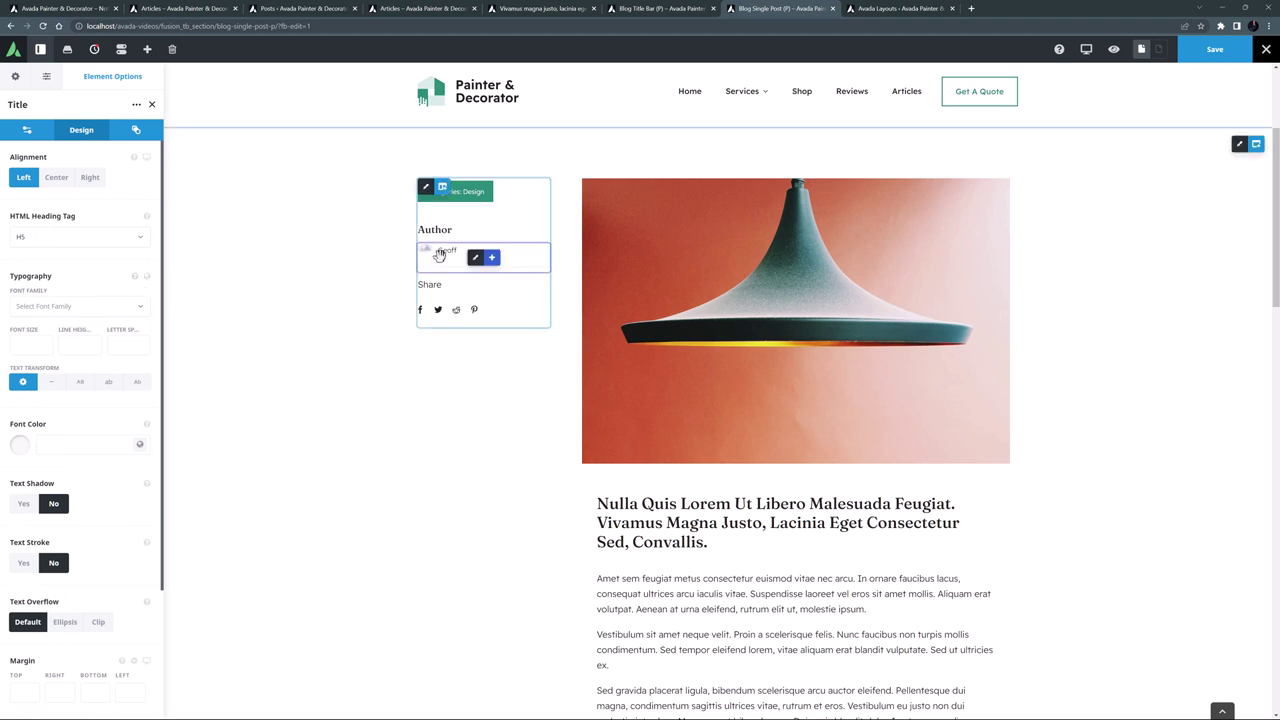
- Remove the nested columns, then duplicate the Author title to show the post author's name
{"action": "left_click", "coordinate": [524, 258]}
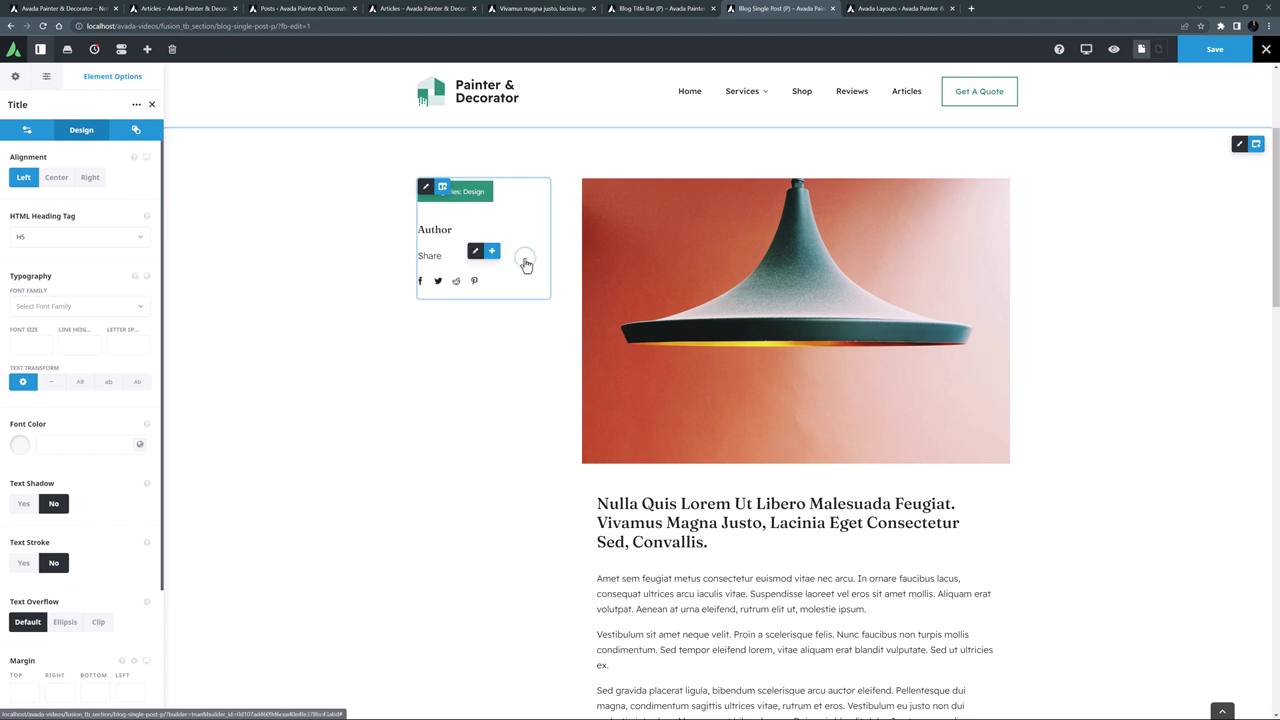
{"action": "left_click", "coordinate": [460, 231]}
{"action": "left_click", "coordinate": [476, 257]}
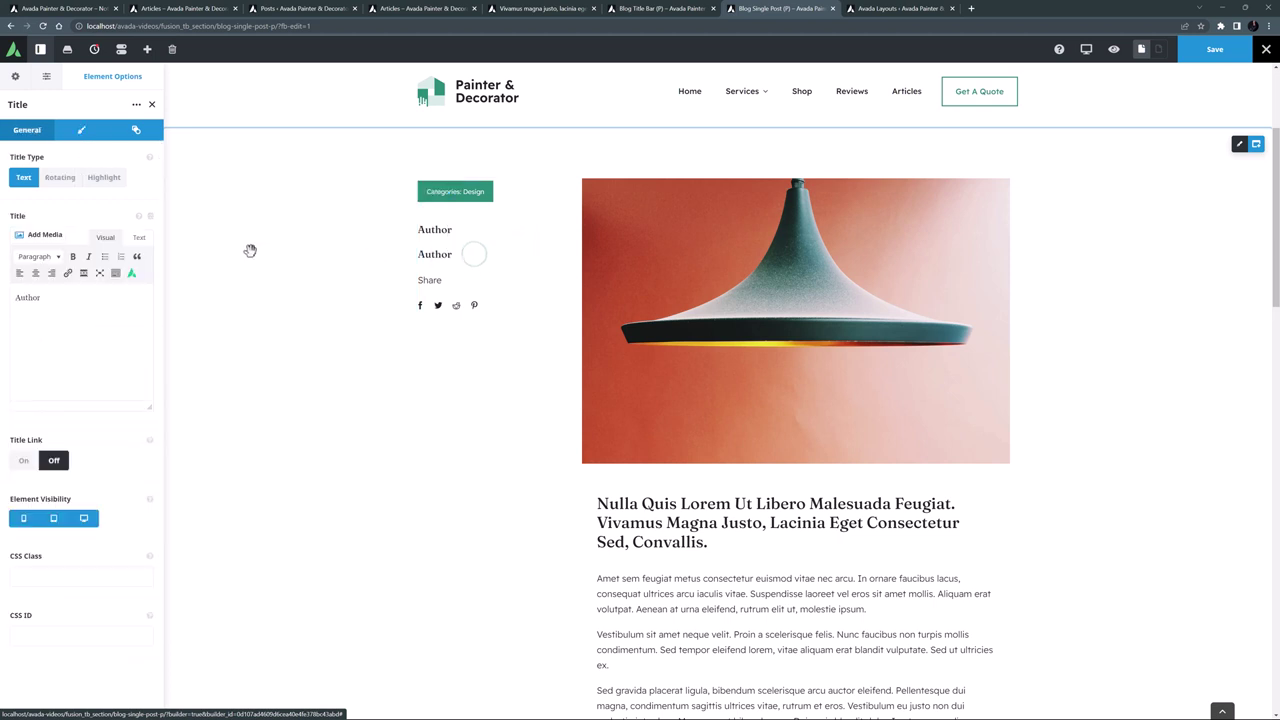
{"action": "left_click", "coordinate": [140, 216]}
{"action": "scroll", "coordinate": [100, 309], "scroll_direction": "down", "scroll_amount": 3}
{"action": "scroll", "coordinate": [100, 309], "scroll_direction": "down", "scroll_amount": 4}
{"action": "left_click", "coordinate": [86, 326]}
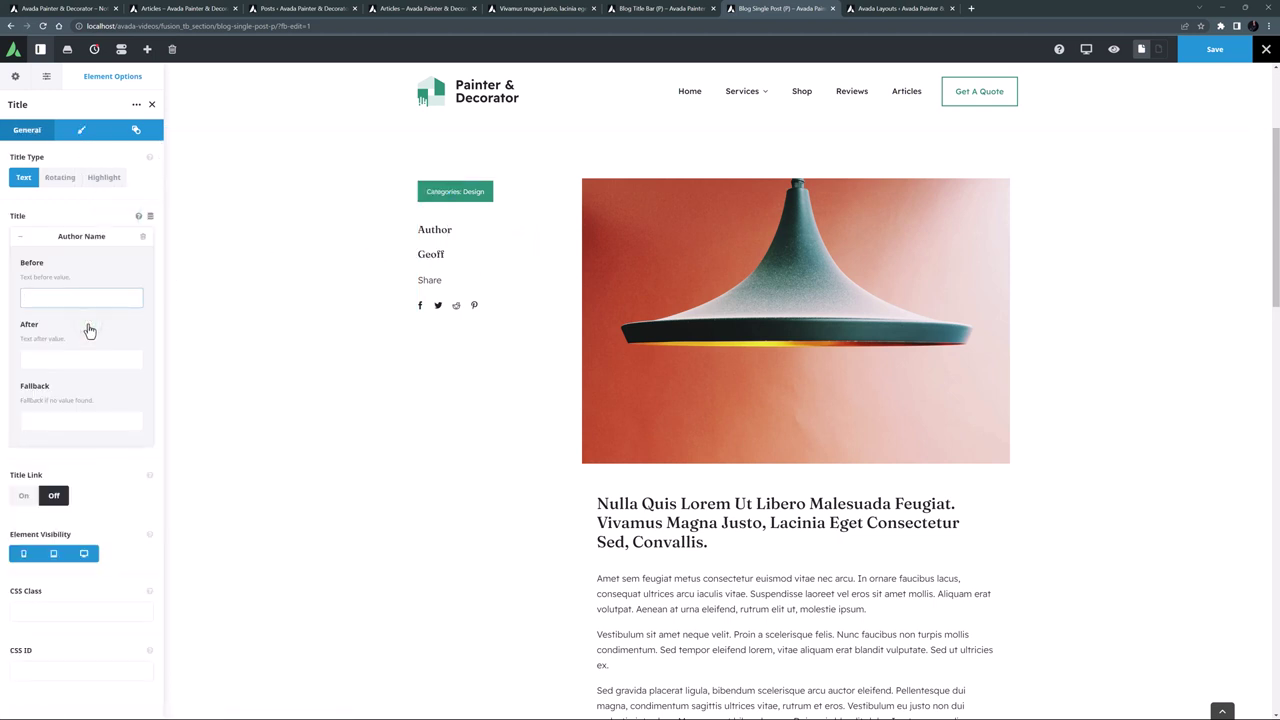
- Apply the subheading typography preset to the author name, with 0px top and 20px bottom margins
{"action": "left_click", "coordinate": [79, 131]}
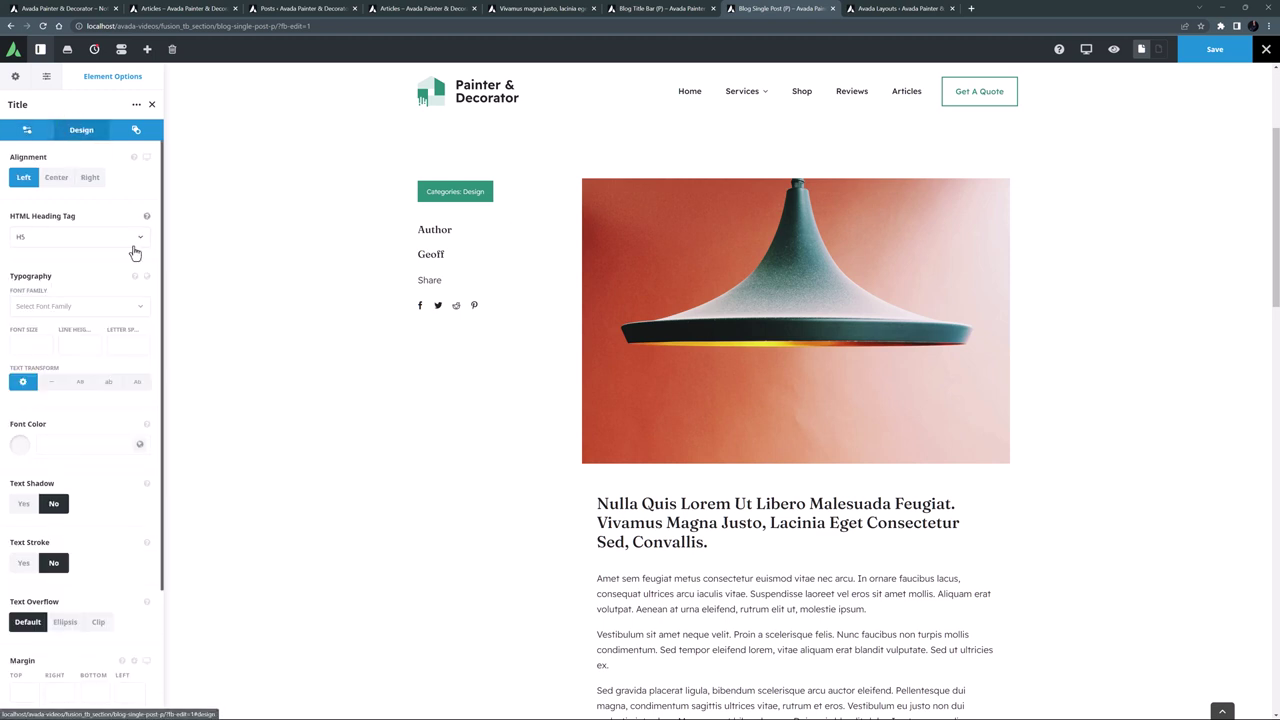
{"action": "left_click", "coordinate": [146, 280]}
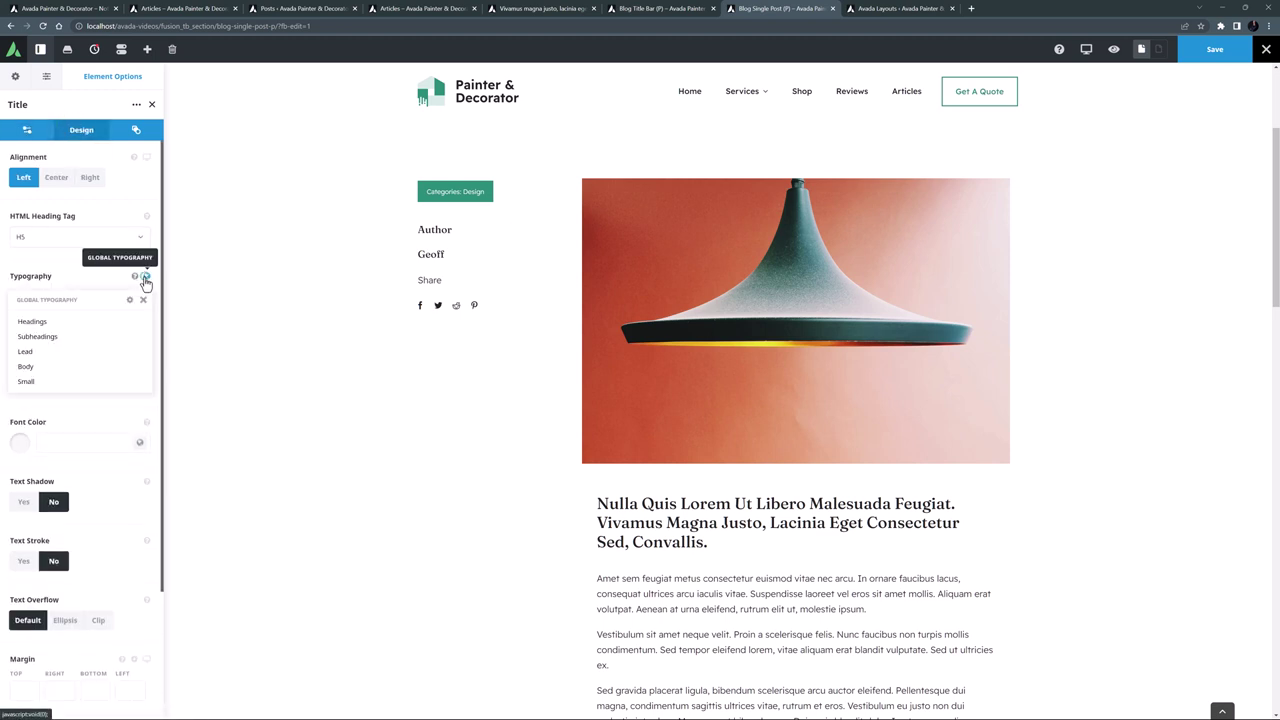
{"action": "left_click", "coordinate": [51, 336]}
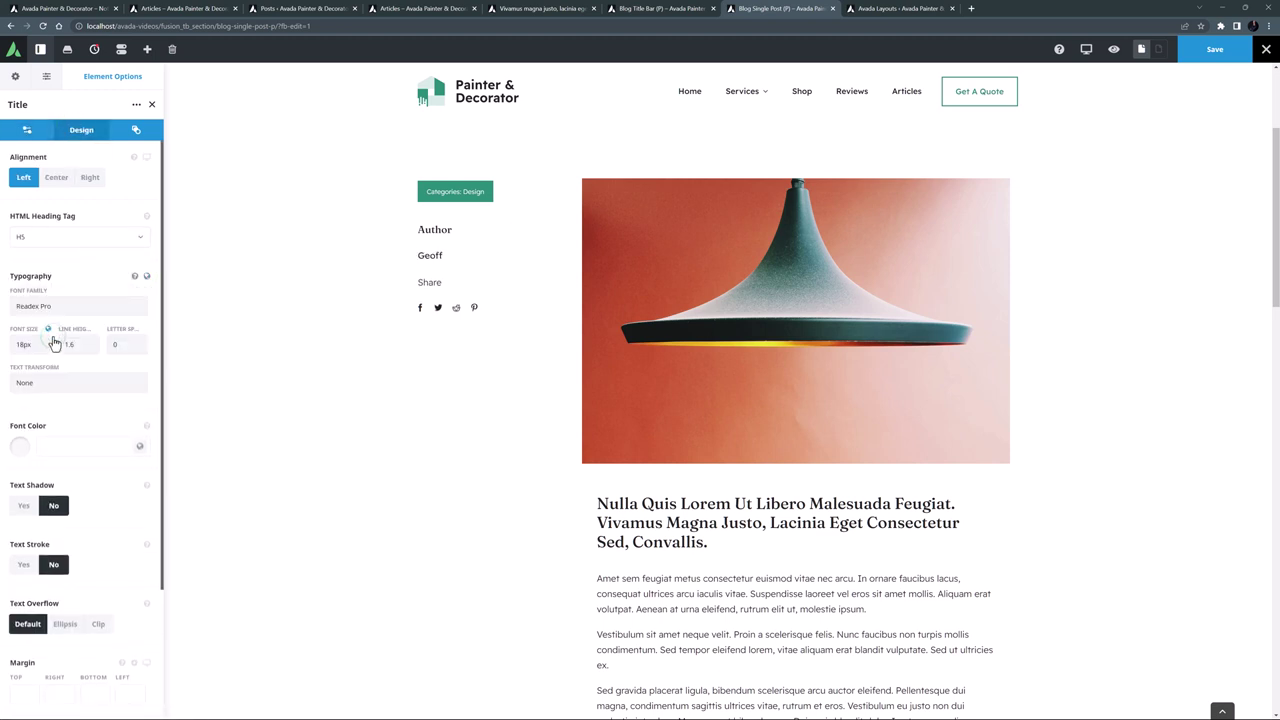
{"action": "left_click", "coordinate": [27, 690]}
{"action": "type", "text": "0px"}
{"action": "key", "text": "Tab"}
{"action": "type", "text": "20px"}
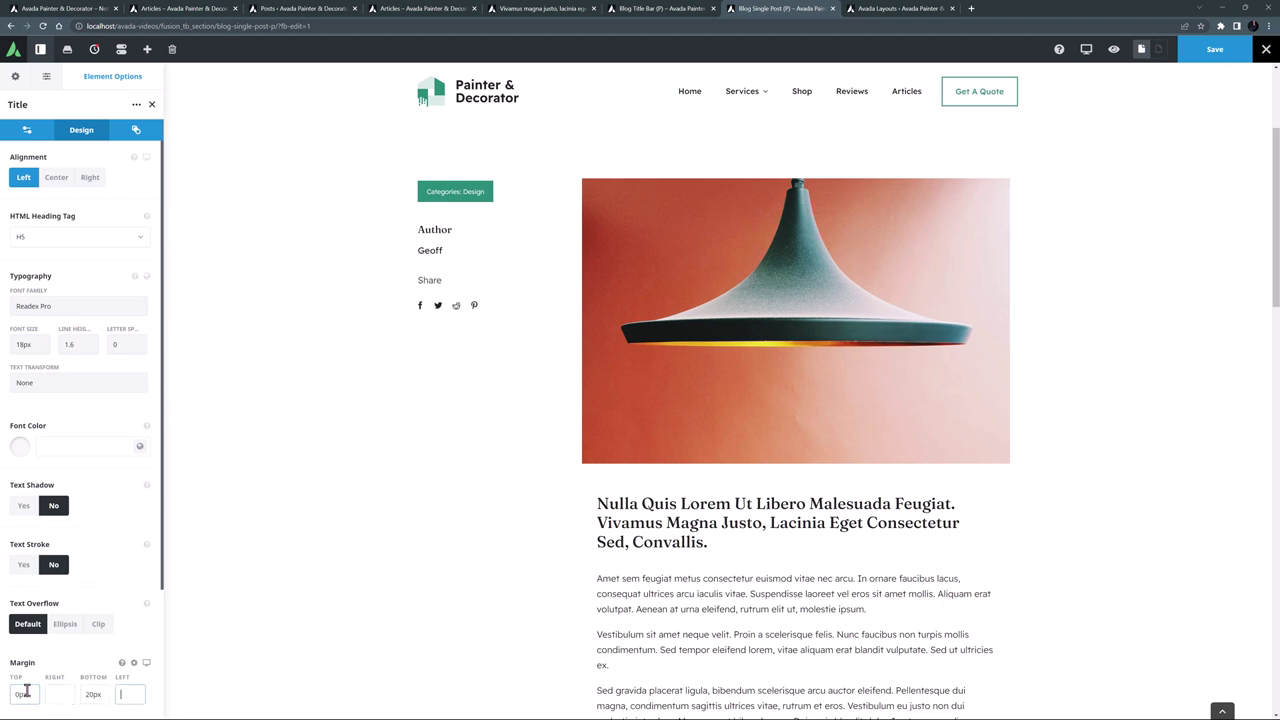
- Change the Share title's heading tag to H5
{"action": "left_click", "coordinate": [477, 285]}
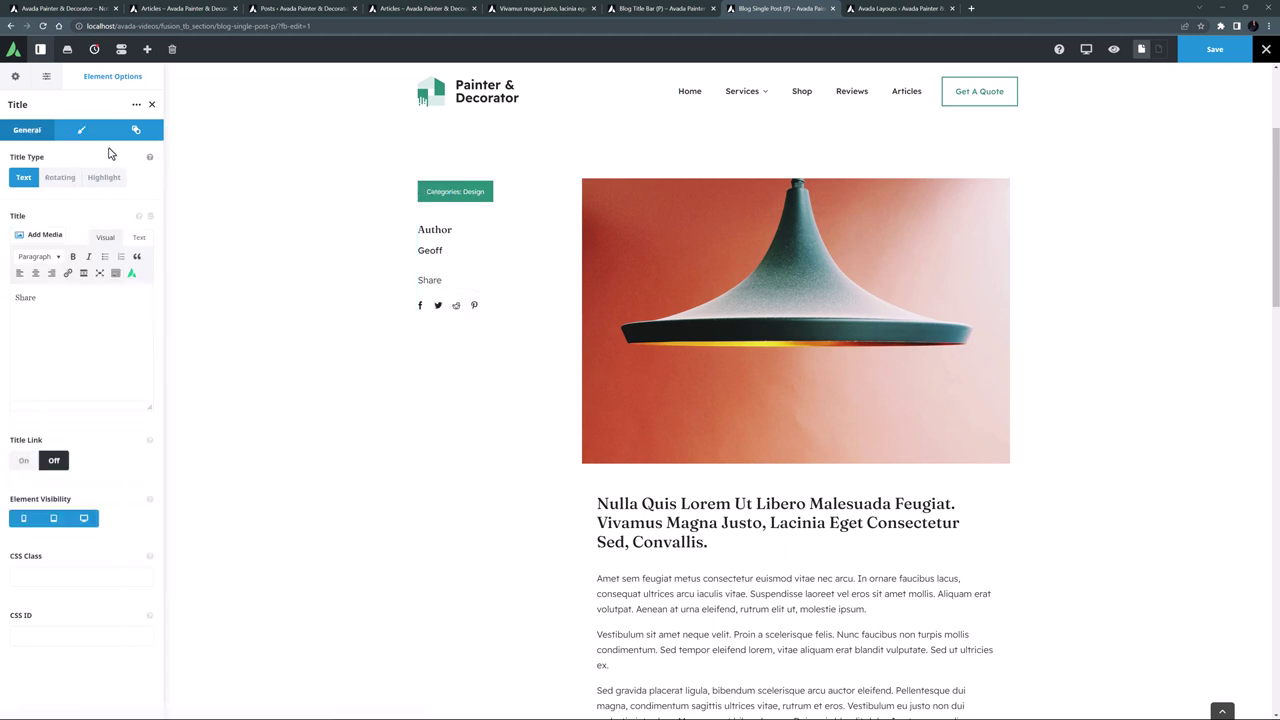
{"action": "left_click", "coordinate": [82, 131]}
{"action": "left_click", "coordinate": [66, 236]}
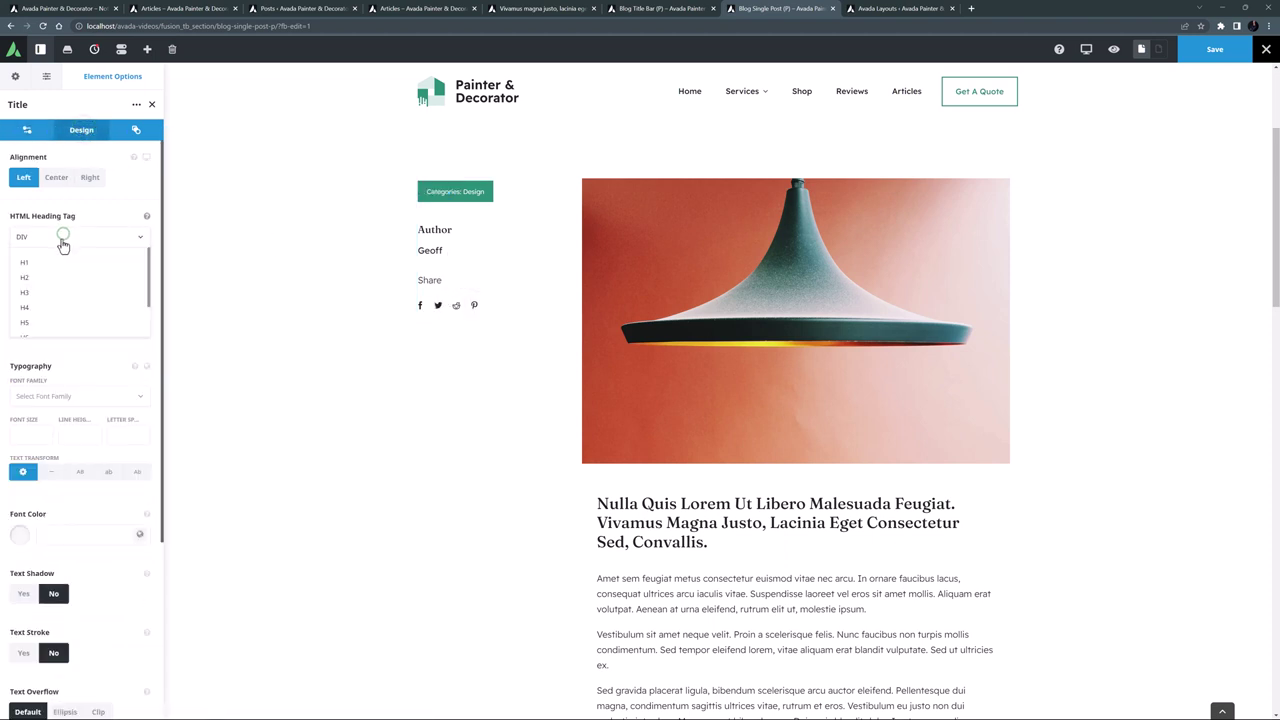
{"action": "left_click", "coordinate": [53, 323]}
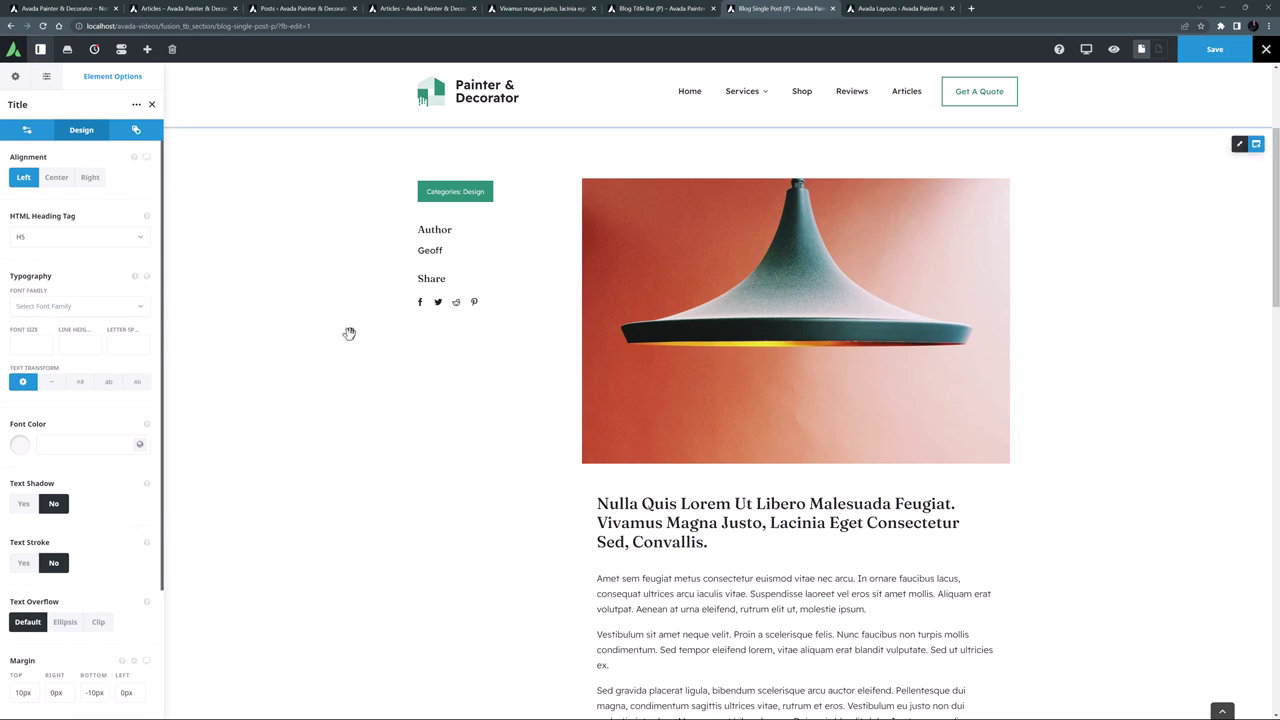
- Copy the comment form below the post text, delete the Previous/Next and Related Posts section, and save
{"action": "scroll", "coordinate": [346, 336], "scroll_direction": "down", "scroll_amount": 5}
{"action": "scroll", "coordinate": [346, 336], "scroll_direction": "down", "scroll_amount": 4}
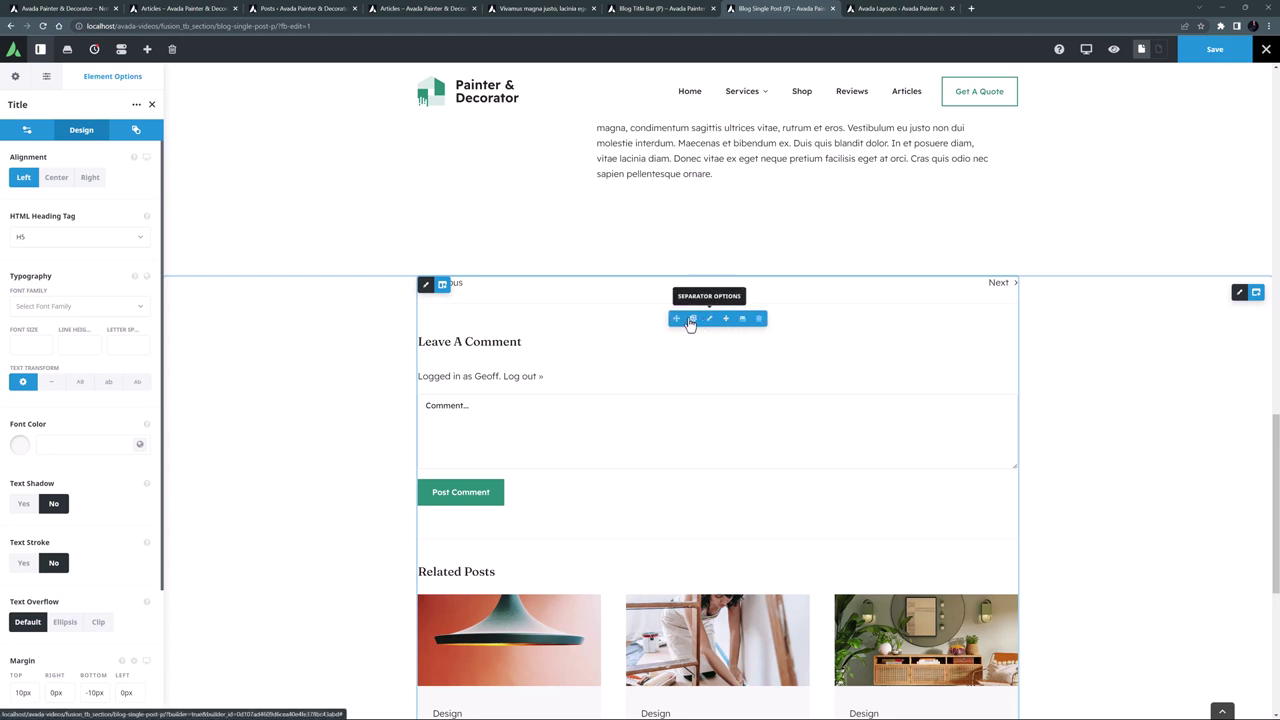
{"action": "left_click", "coordinate": [688, 318]}
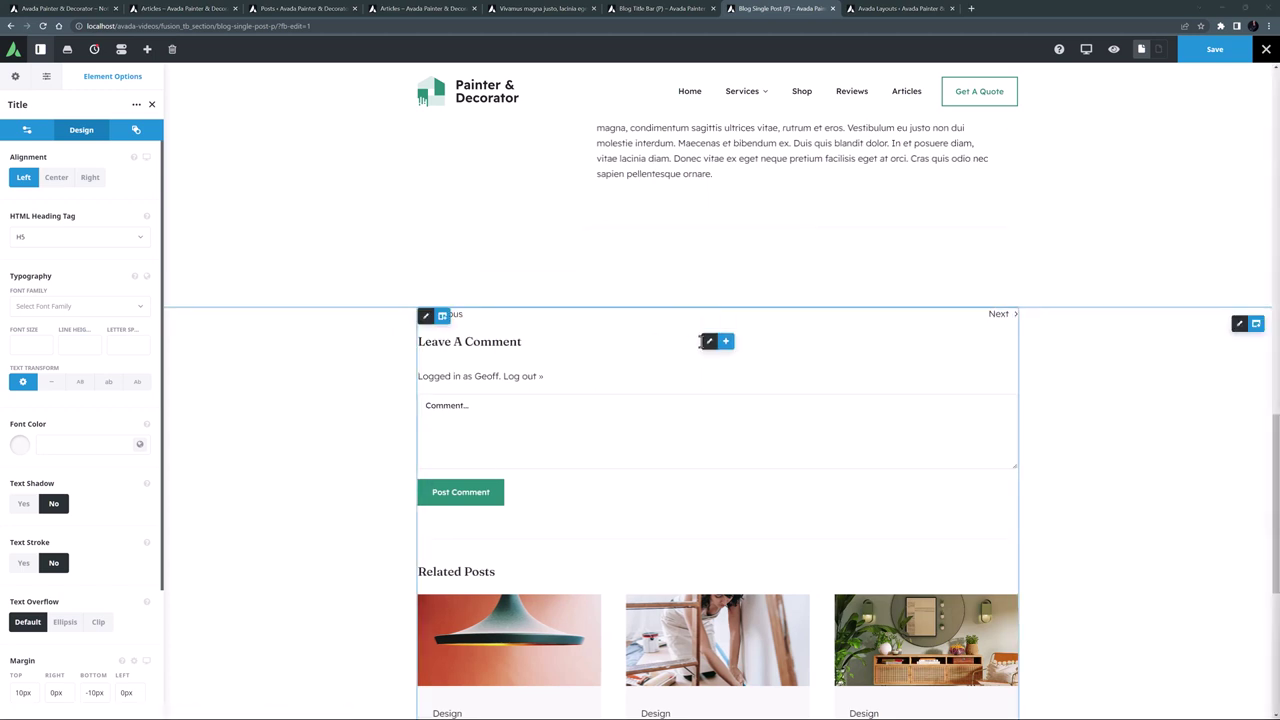
{"action": "left_click", "coordinate": [690, 342]}
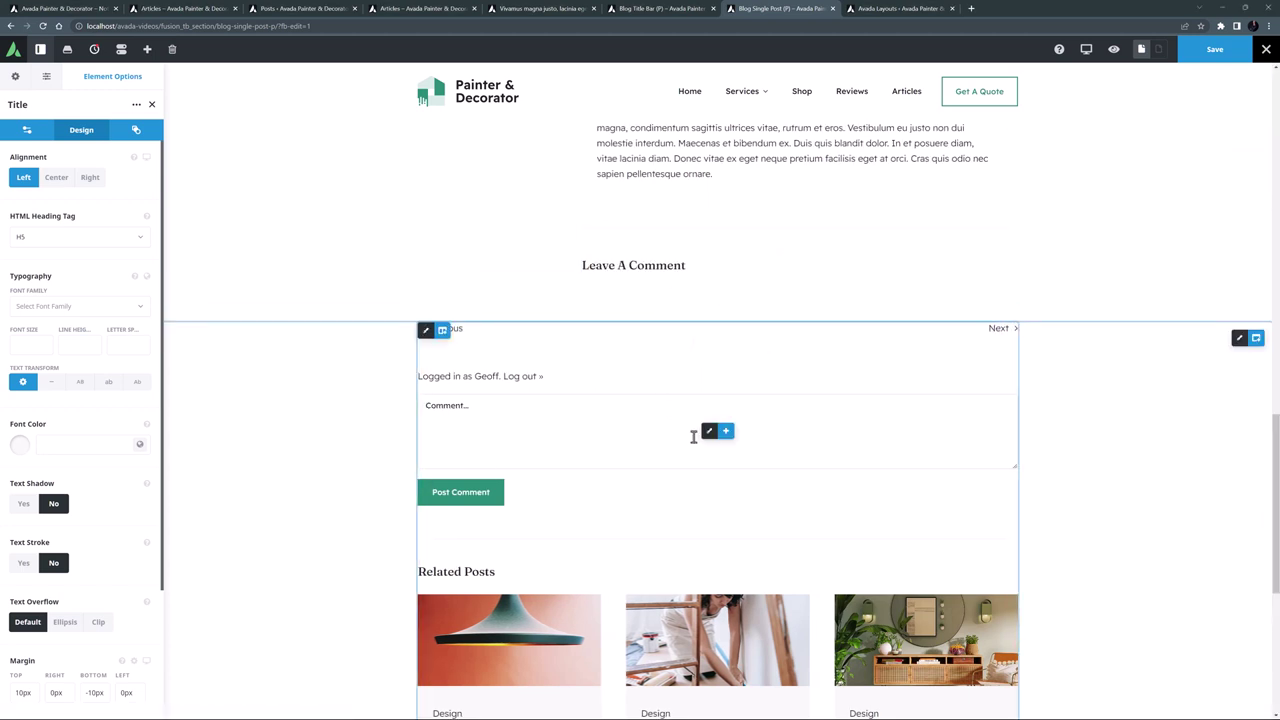
{"action": "left_click_drag", "start_coordinate": [697, 430], "coordinate": [723, 283]}
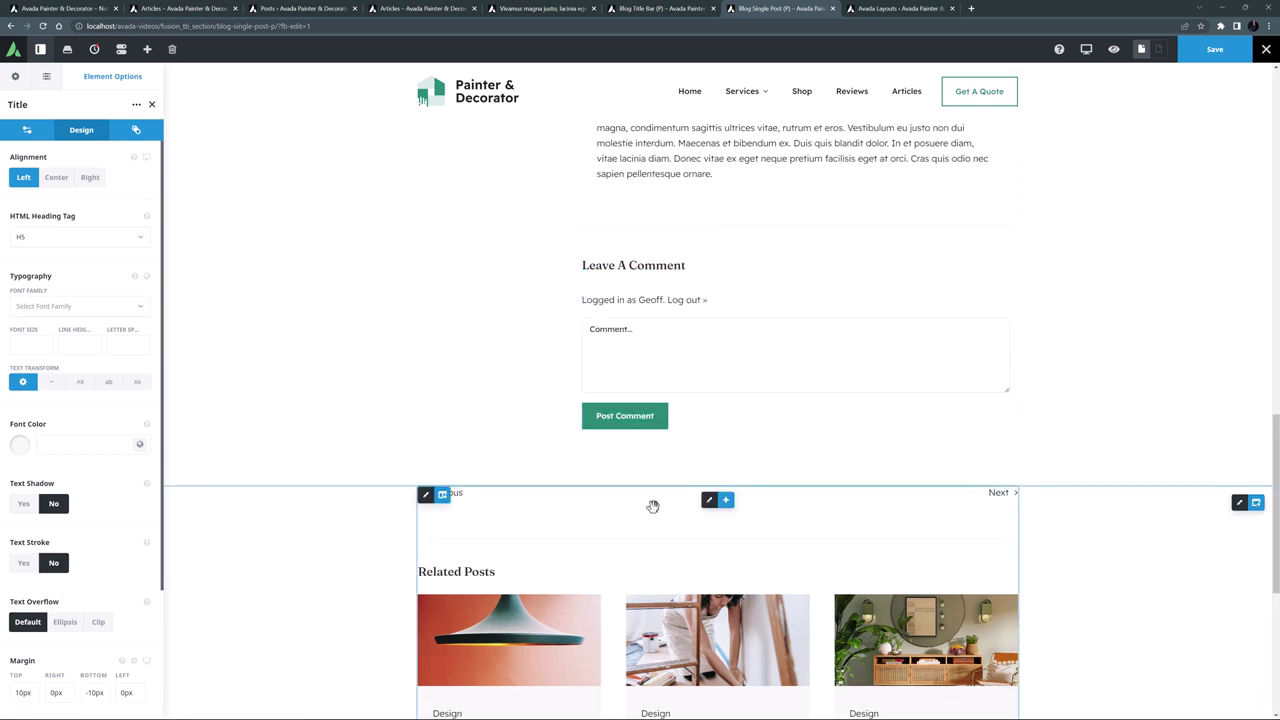
{"action": "left_click", "coordinate": [1189, 504]}
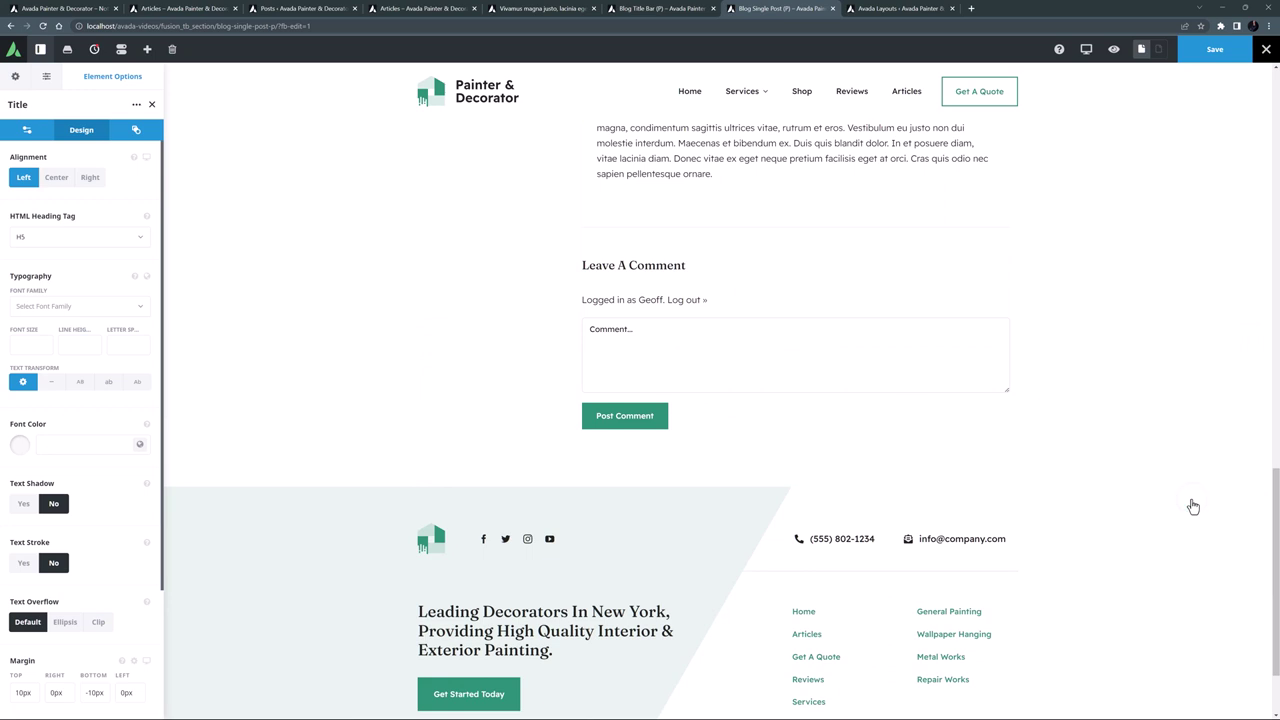
{"action": "left_click", "coordinate": [1217, 49]}
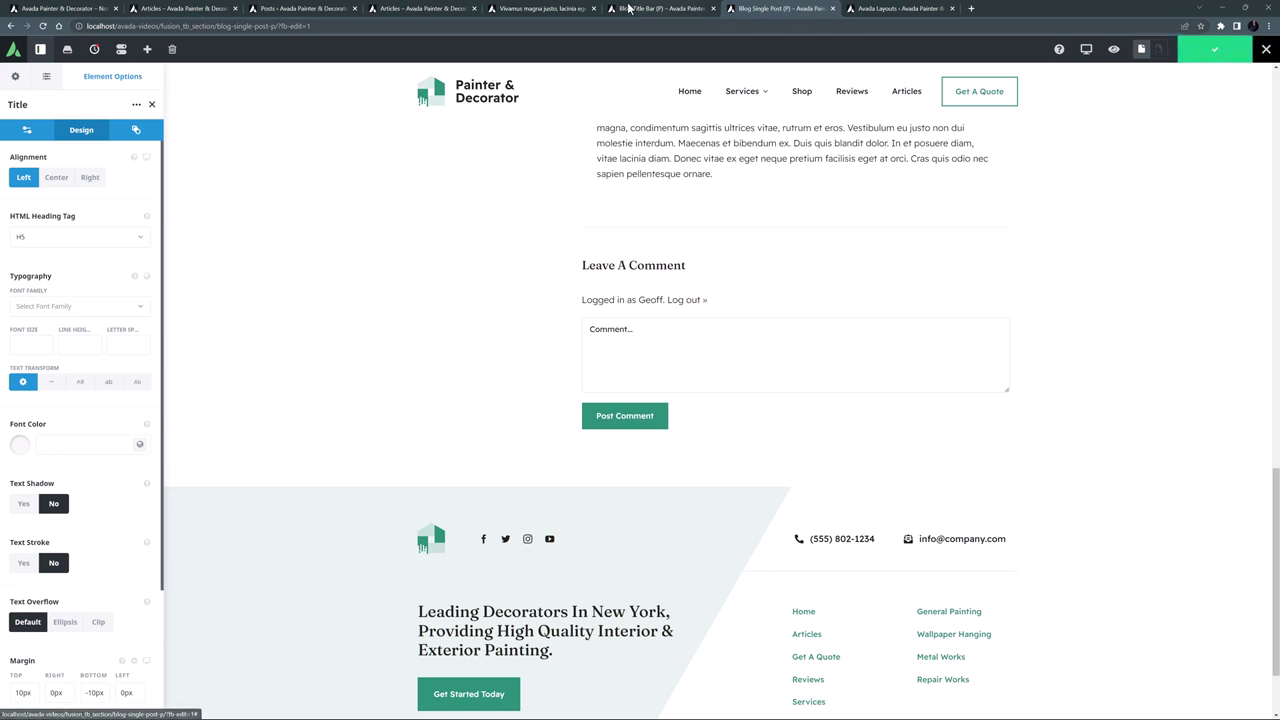
- Reload the live blog post to check the changes, then go to its Design category archive
{"action": "left_click", "coordinate": [550, 8]}
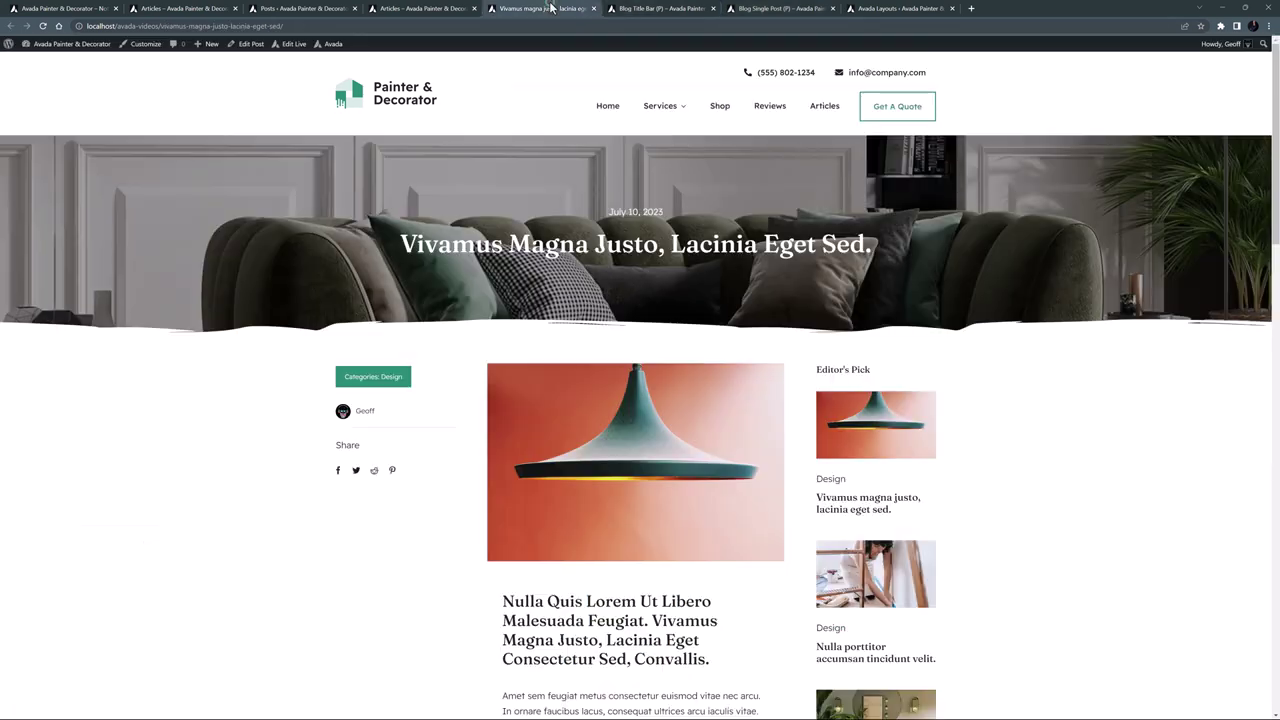
{"action": "left_click", "coordinate": [43, 27]}
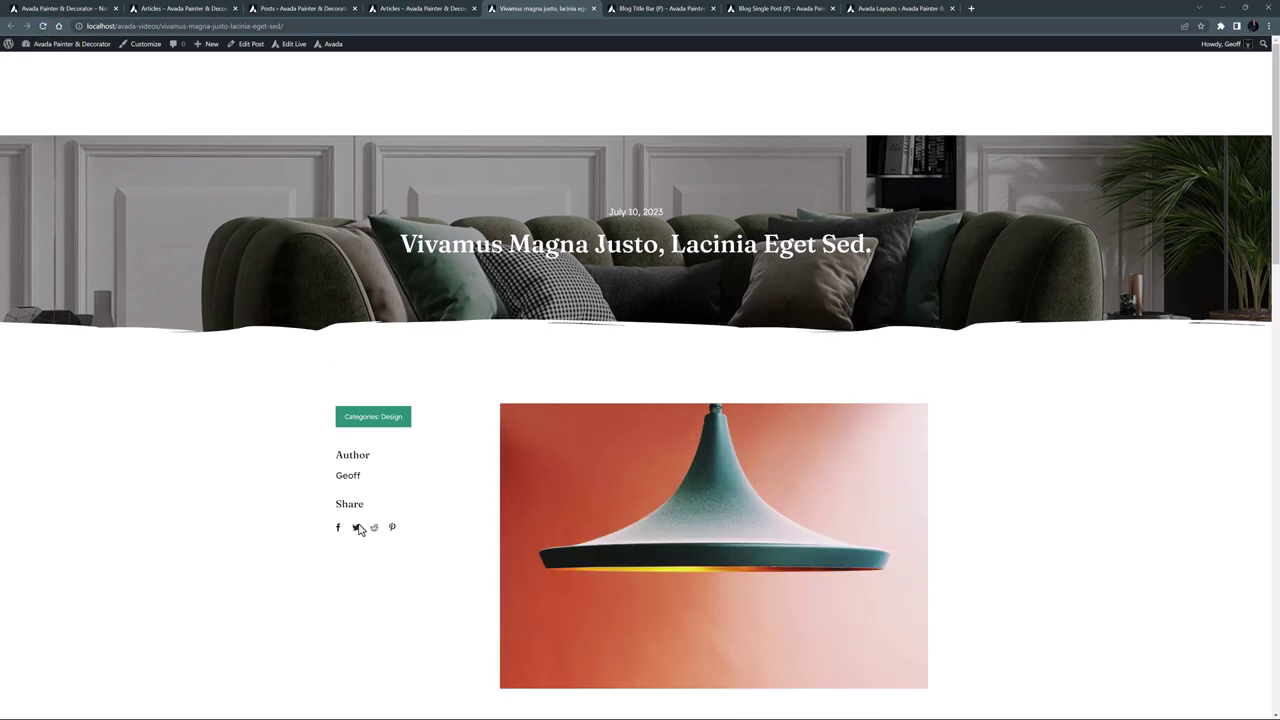
{"action": "scroll", "coordinate": [268, 510], "scroll_direction": "down", "scroll_amount": 10}
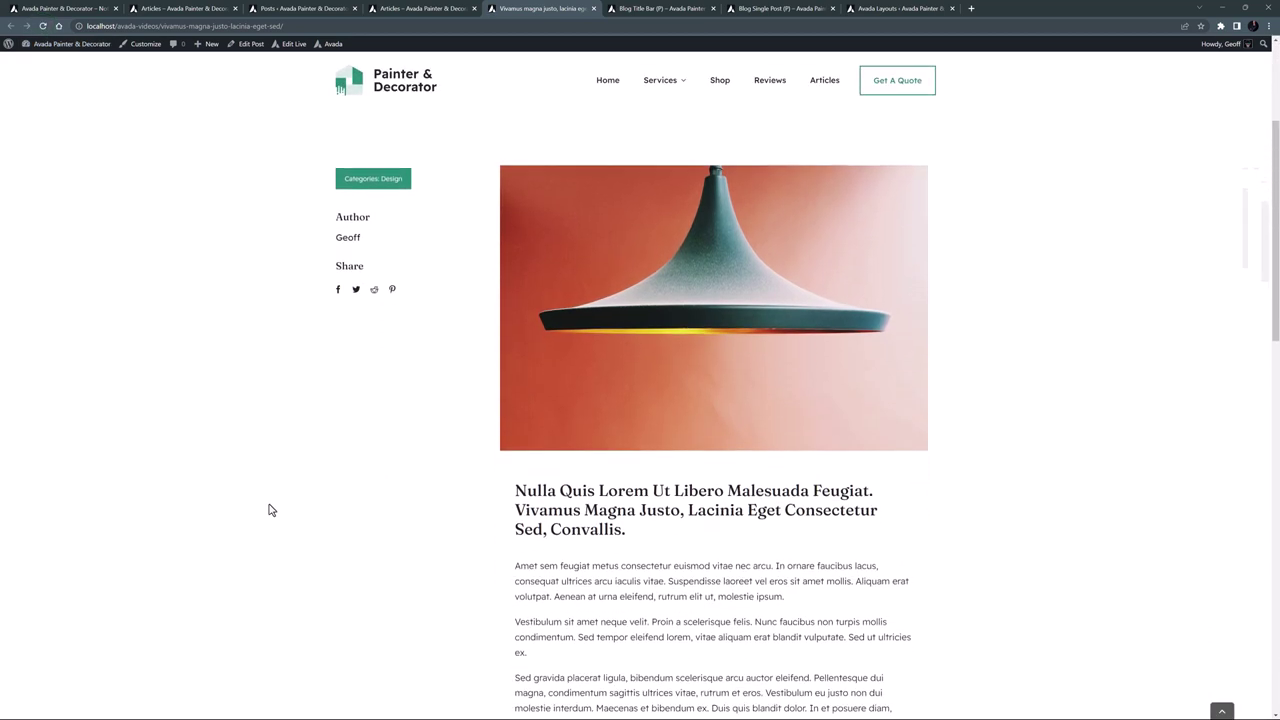
{"action": "scroll", "coordinate": [262, 510], "scroll_direction": "down", "scroll_amount": 5}
{"action": "scroll", "coordinate": [258, 510], "scroll_direction": "up", "scroll_amount": 20}
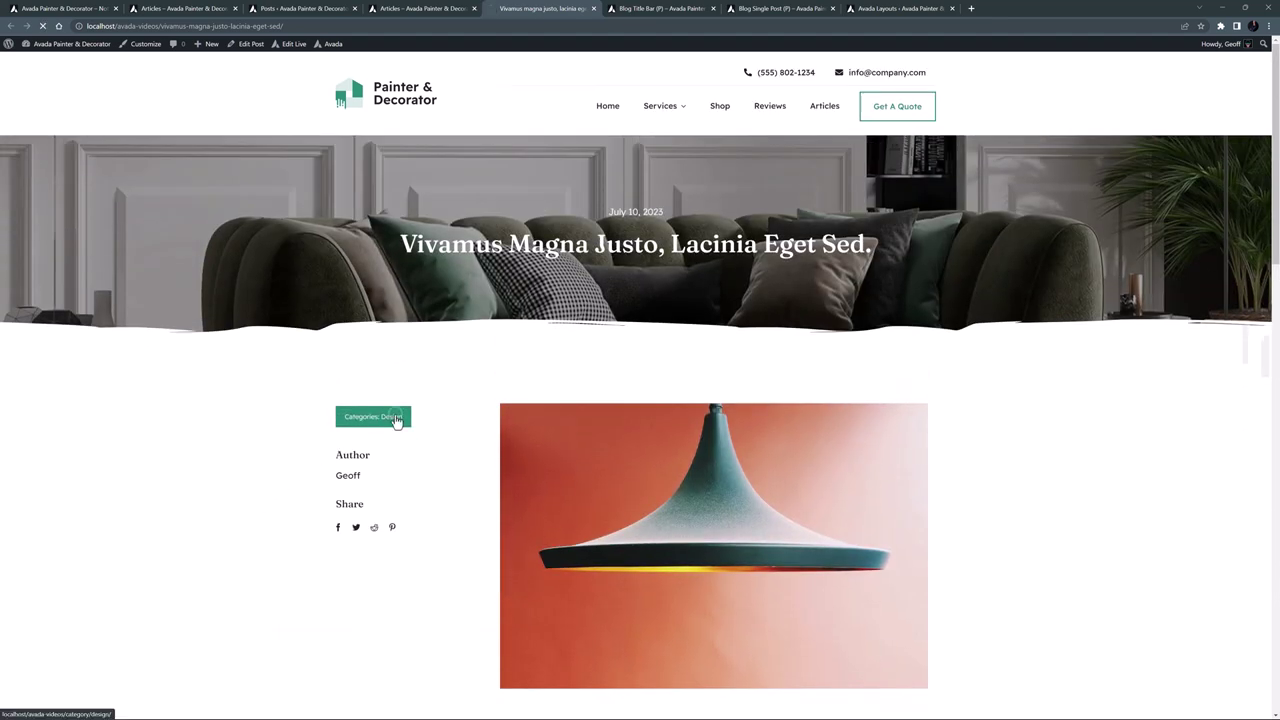
{"action": "left_click", "coordinate": [396, 420]}
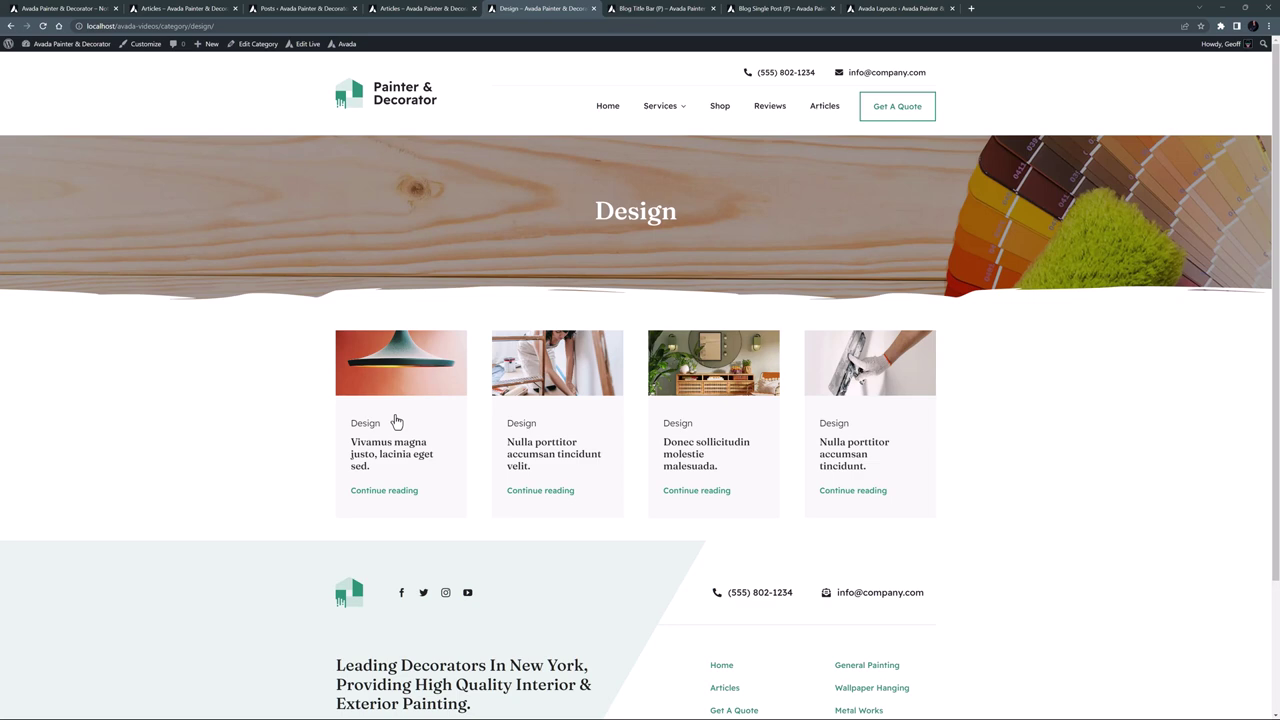
- Replace Blog Archive's Archives Title Bar with a new section named 'Blog Archive PTB'
{"action": "left_click", "coordinate": [870, 10]}
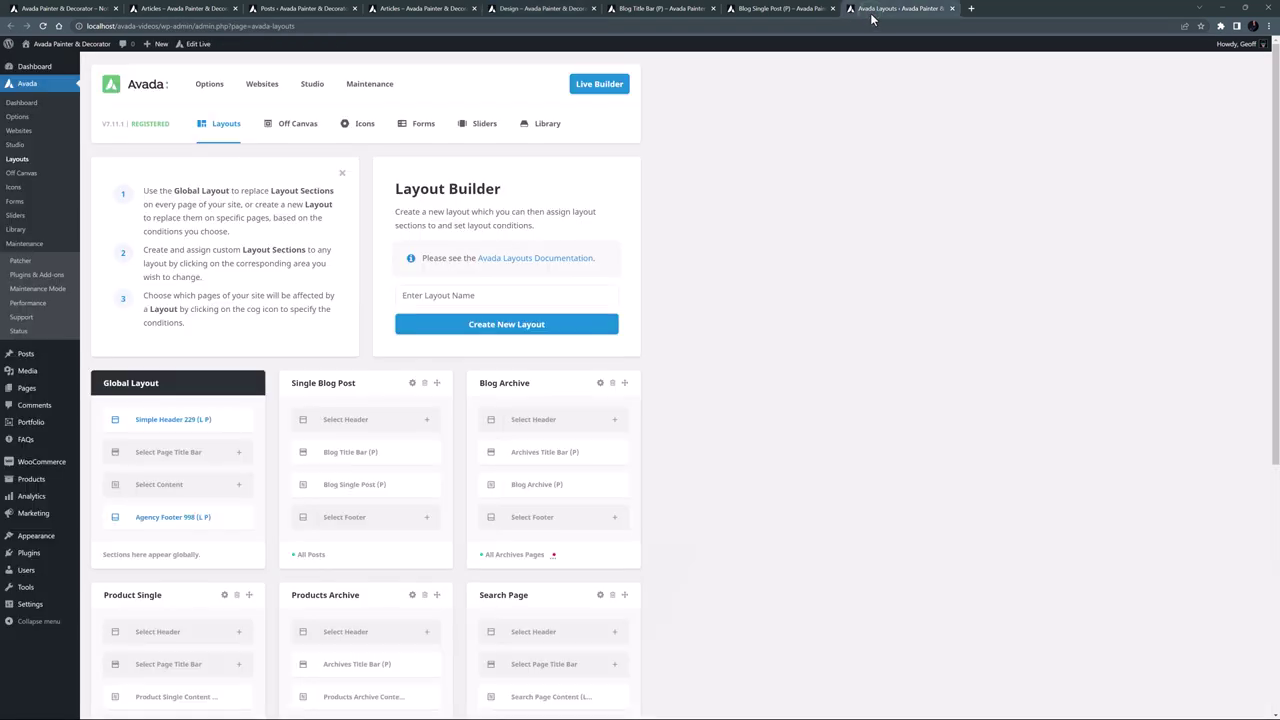
{"action": "scroll", "coordinate": [800, 301], "scroll_direction": "down", "scroll_amount": 3}
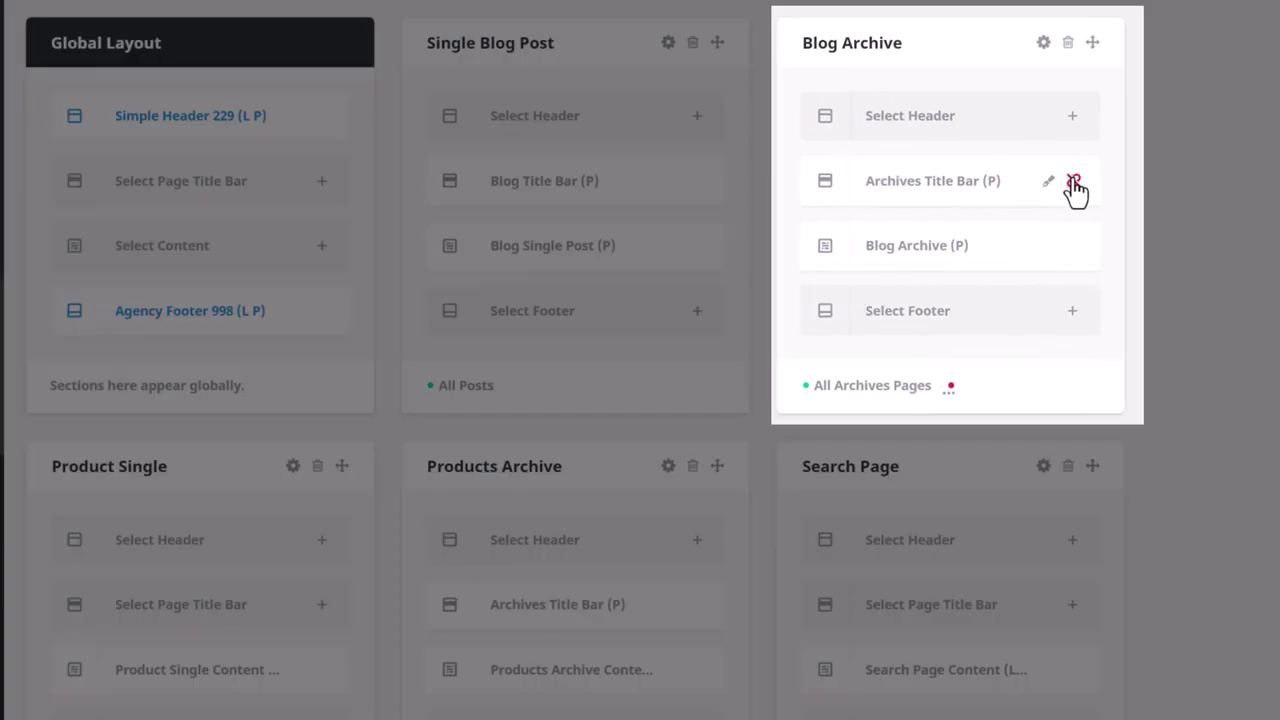
{"action": "left_click", "coordinate": [1048, 181]}
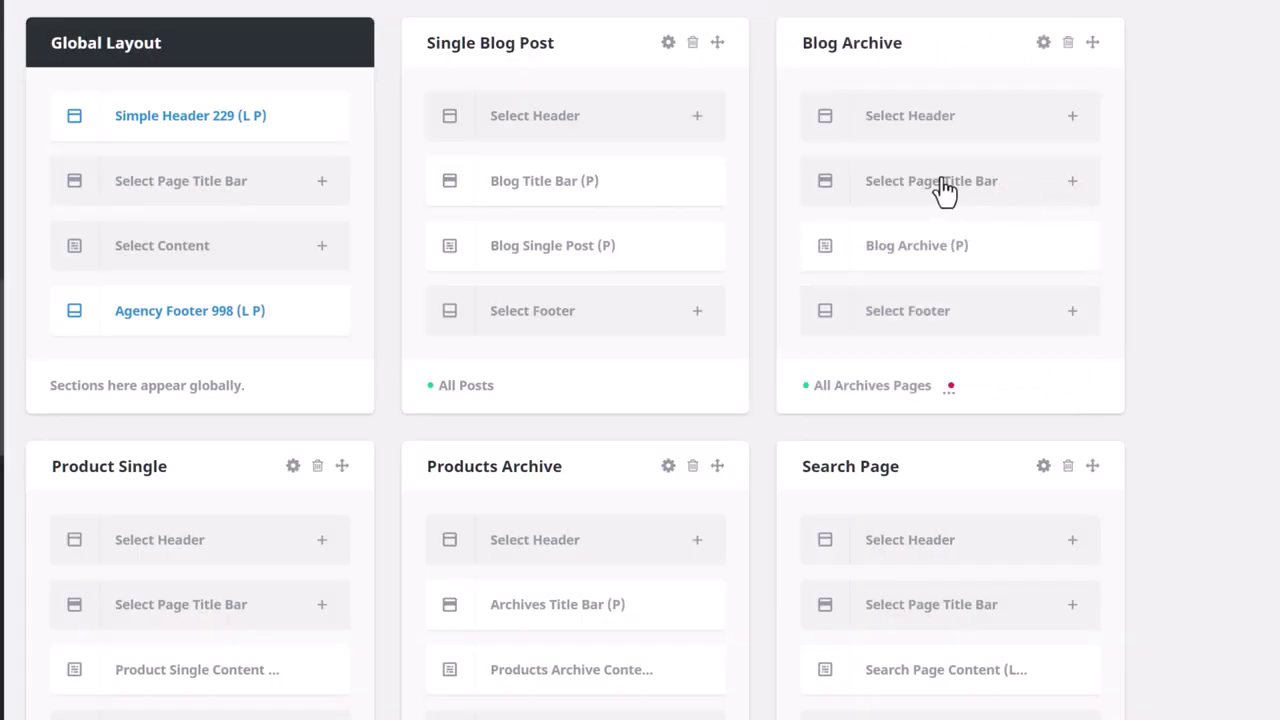
{"action": "left_click", "coordinate": [930, 184]}
{"action": "type", "text": "Blog Archive PTB"}
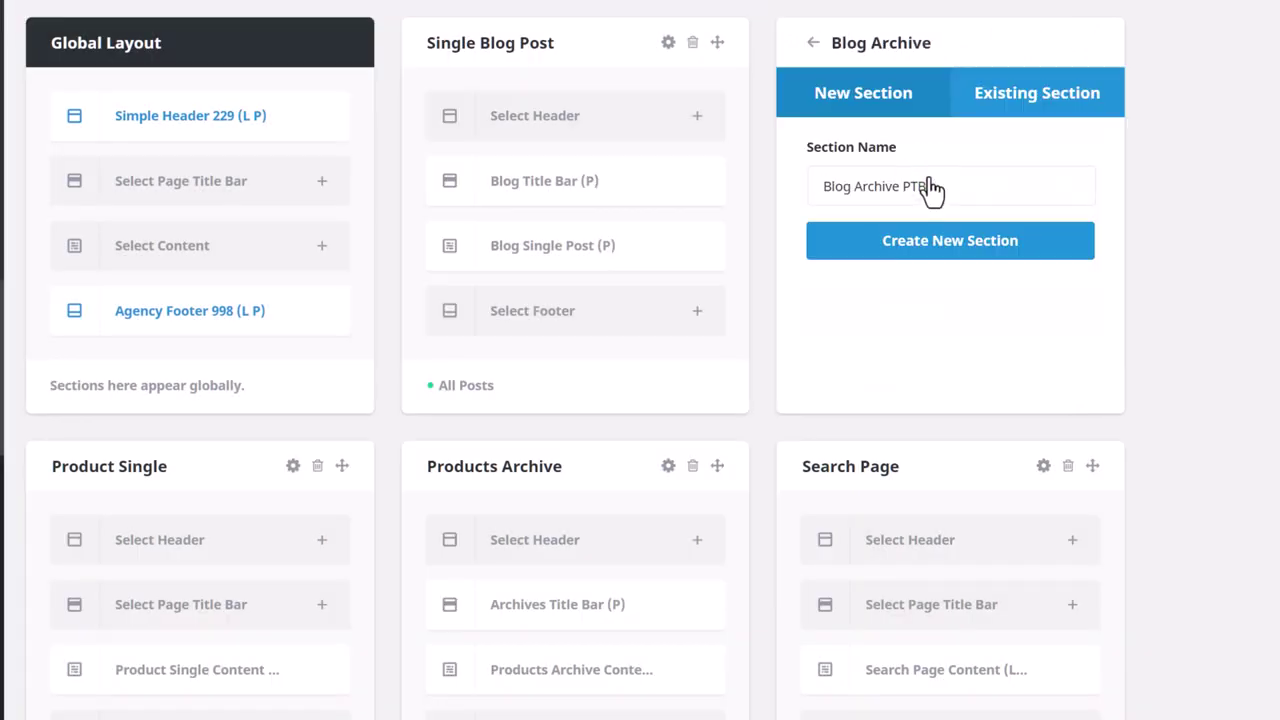
{"action": "left_click", "coordinate": [921, 241]}
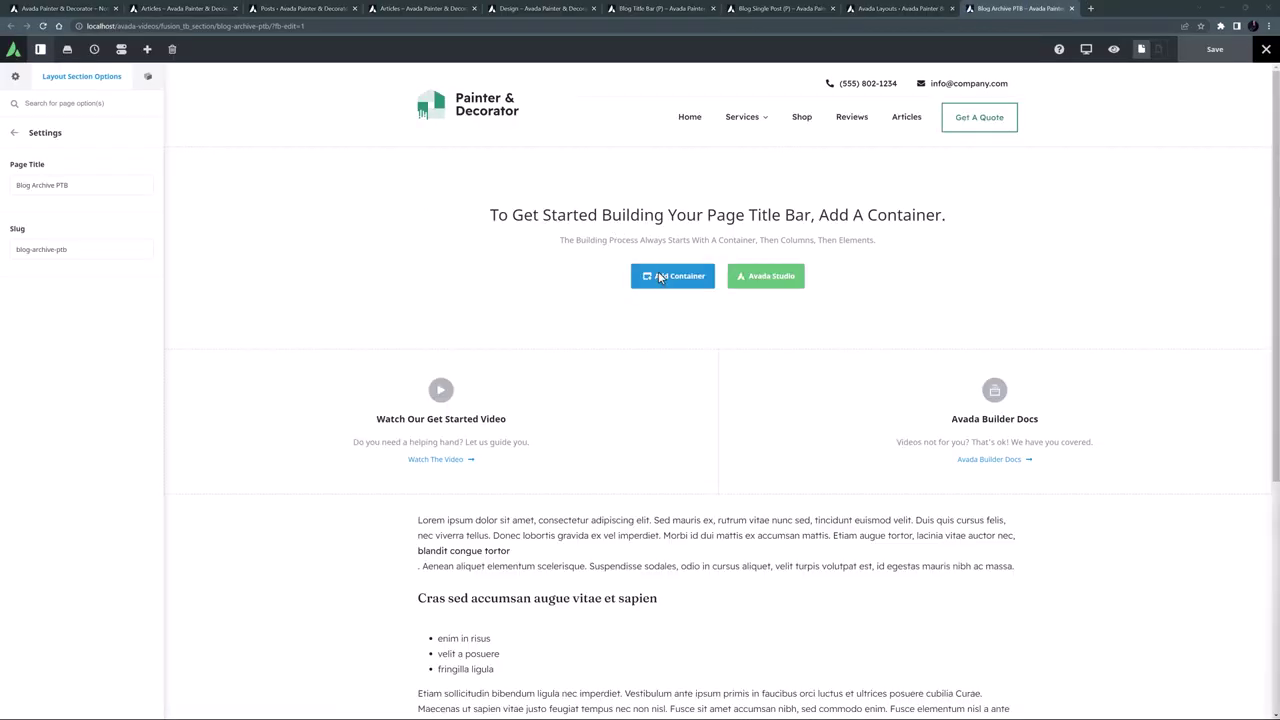
- Insert a library banner container and make its heading show the page title prefixed 'Archive:'
{"action": "left_click", "coordinate": [662, 278]}
{"action": "left_click", "coordinate": [216, 131]}
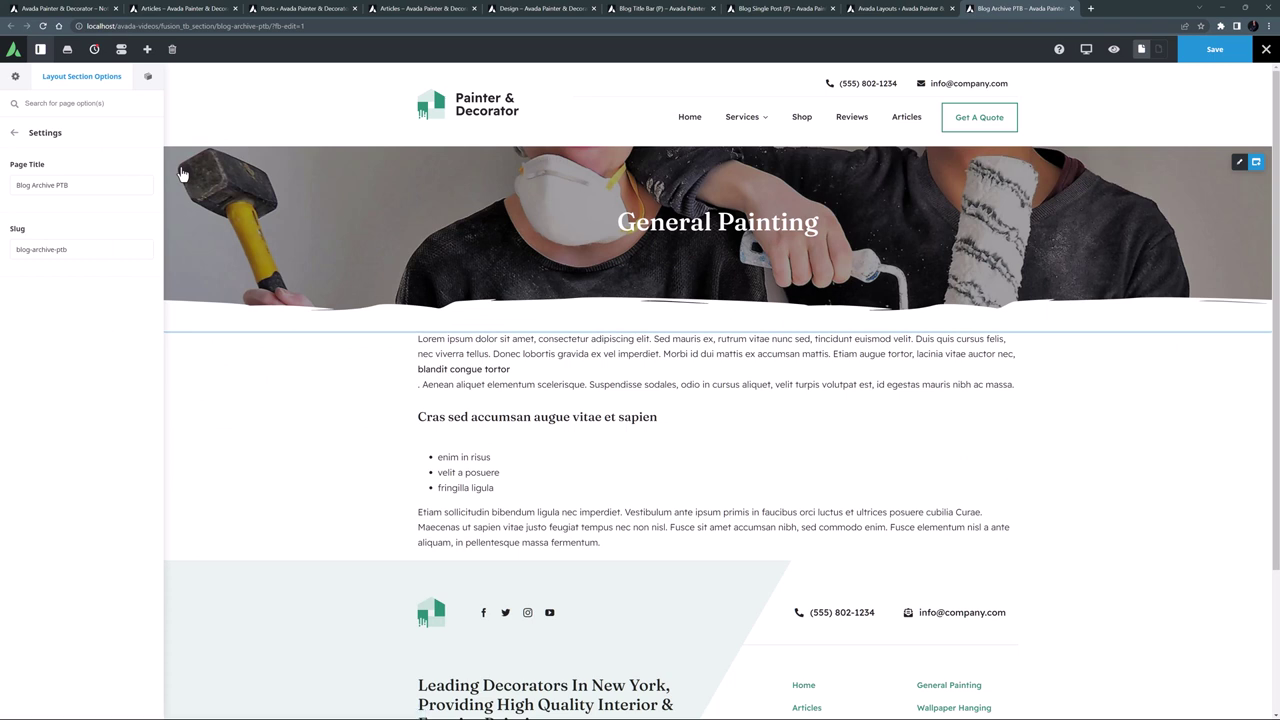
{"action": "left_click", "coordinate": [710, 215]}
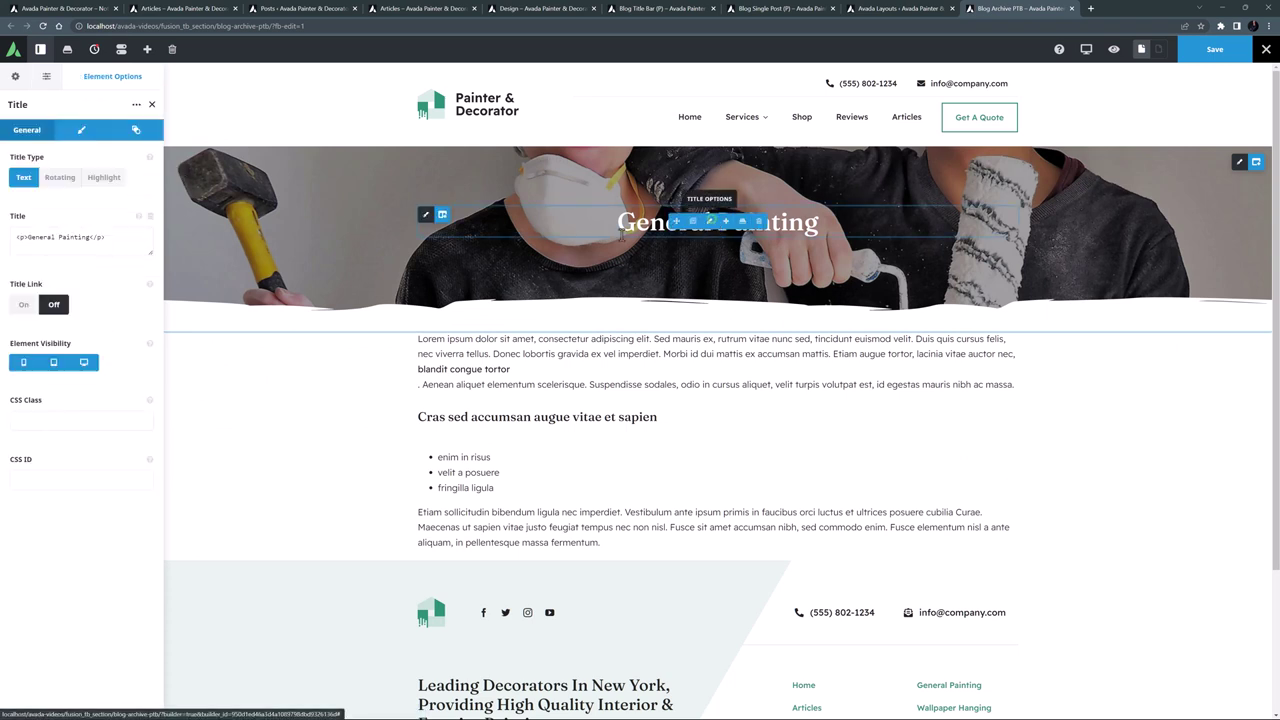
{"action": "left_click", "coordinate": [150, 216]}
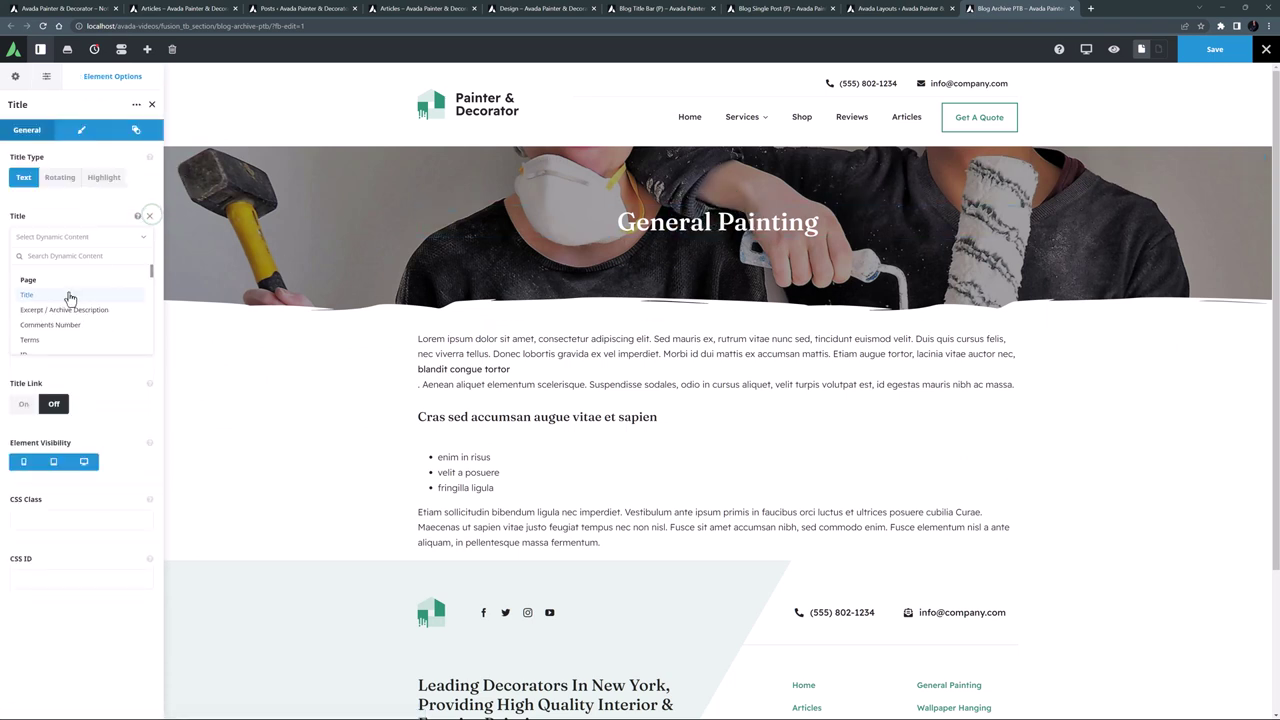
{"action": "left_click", "coordinate": [66, 292]}
{"action": "left_click", "coordinate": [28, 371]}
{"action": "type", "text": "Archive:"}
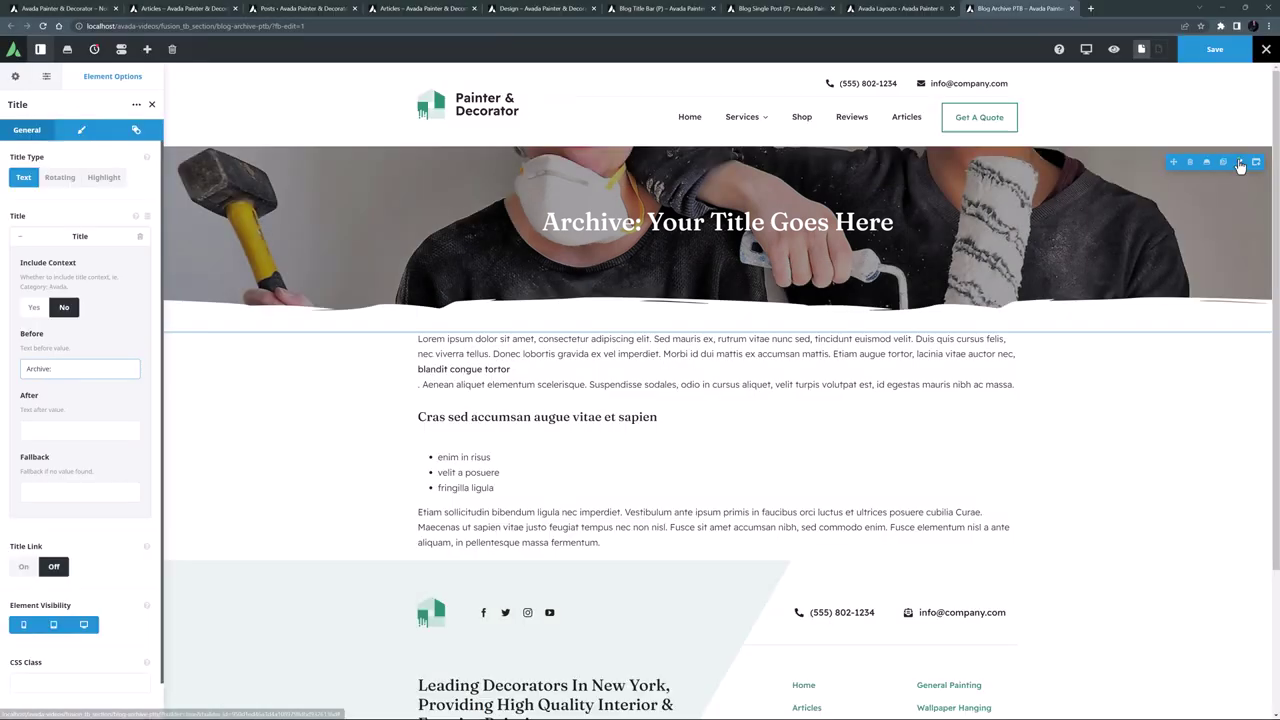
- Replace the banner's background image with the living-room sofa photo and save
{"action": "left_click", "coordinate": [305, 161]}
{"action": "left_click", "coordinate": [103, 130]}
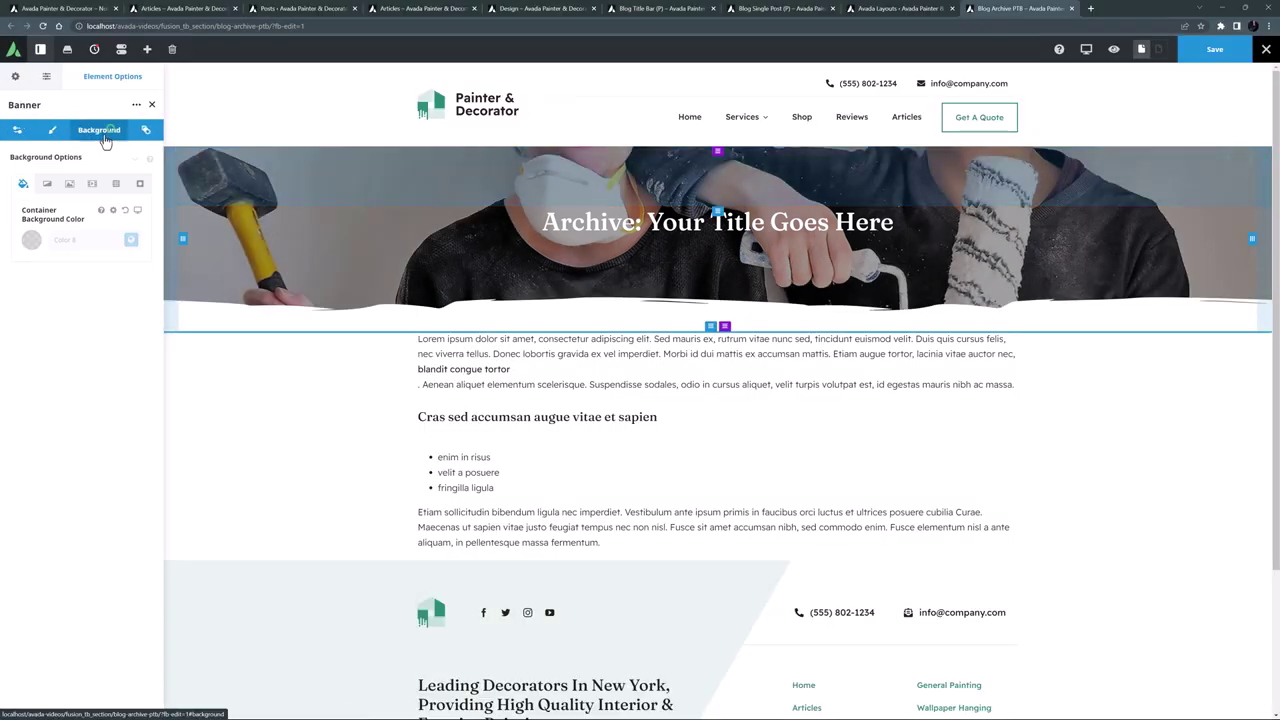
{"action": "left_click", "coordinate": [90, 296]}
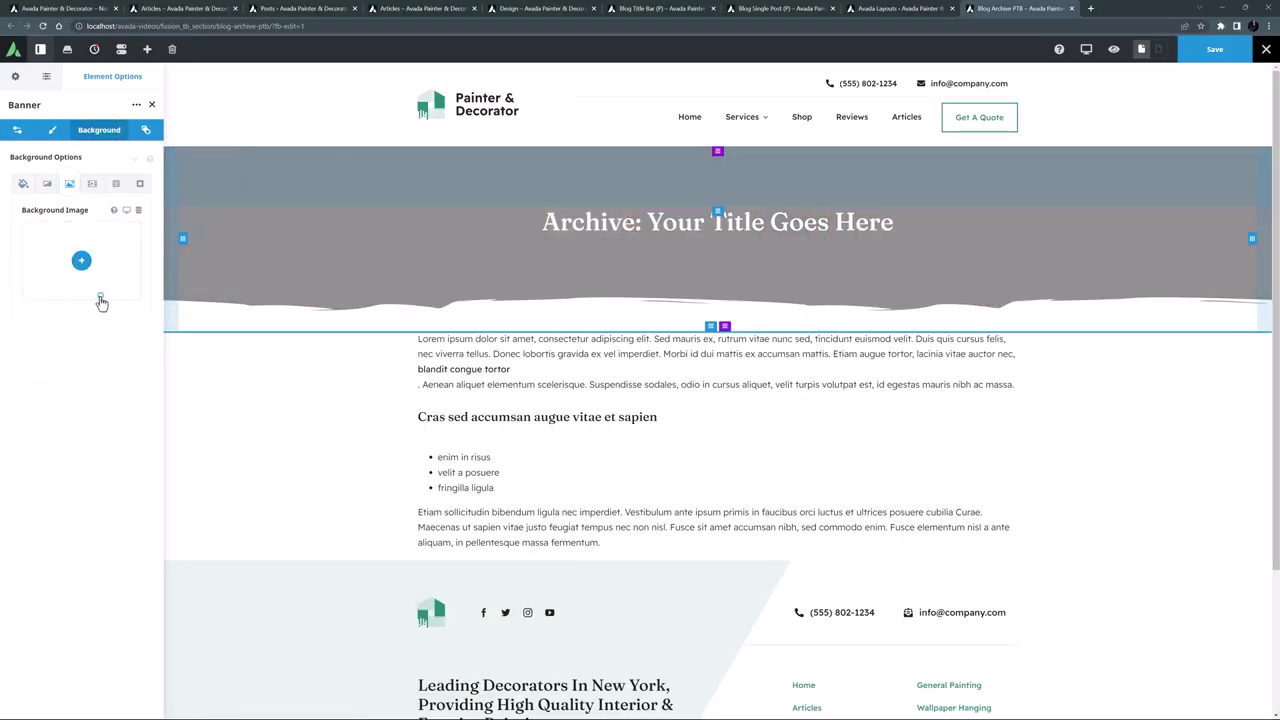
{"action": "left_click", "coordinate": [84, 259]}
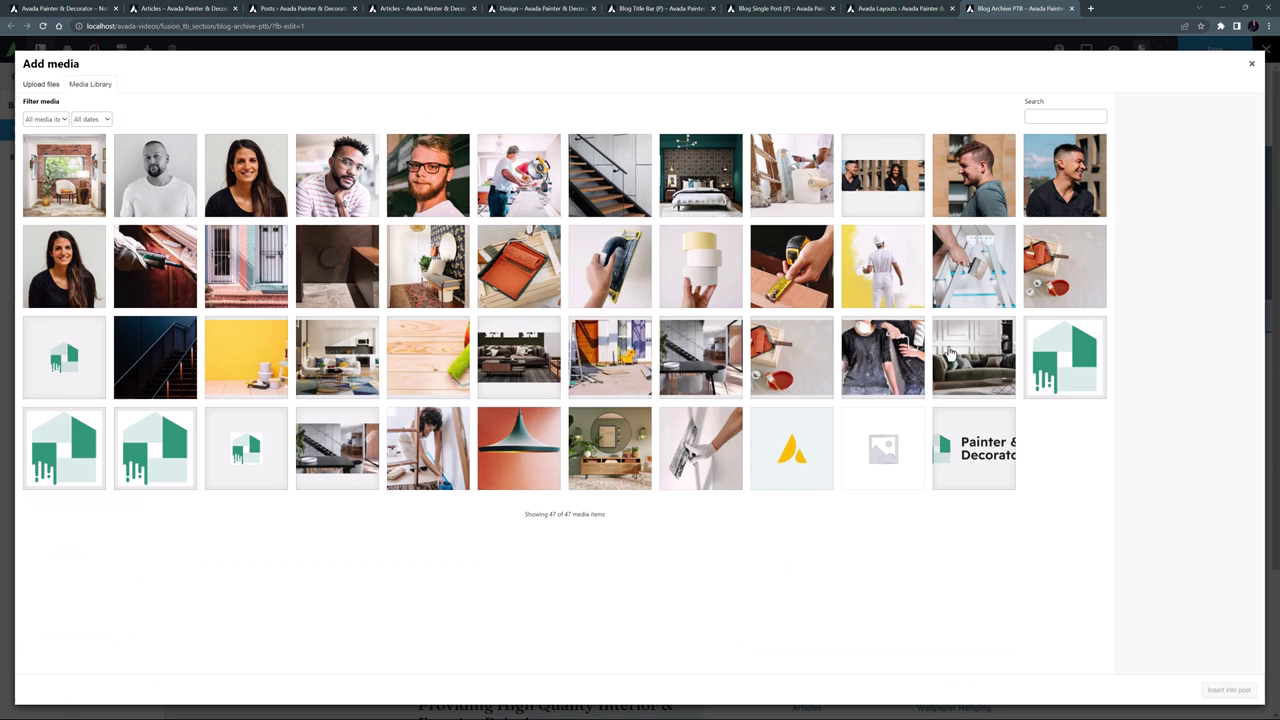
{"action": "left_click", "coordinate": [960, 355]}
{"action": "left_click", "coordinate": [1226, 690]}
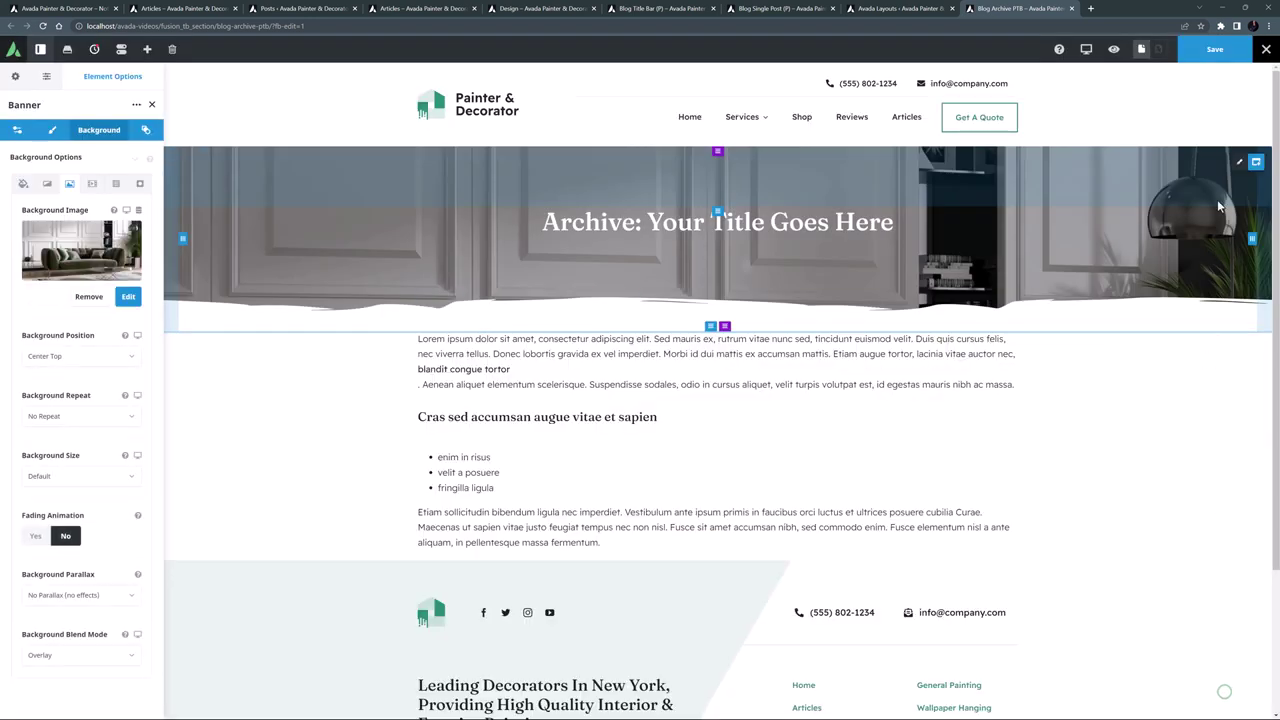
{"action": "left_click", "coordinate": [1215, 51]}
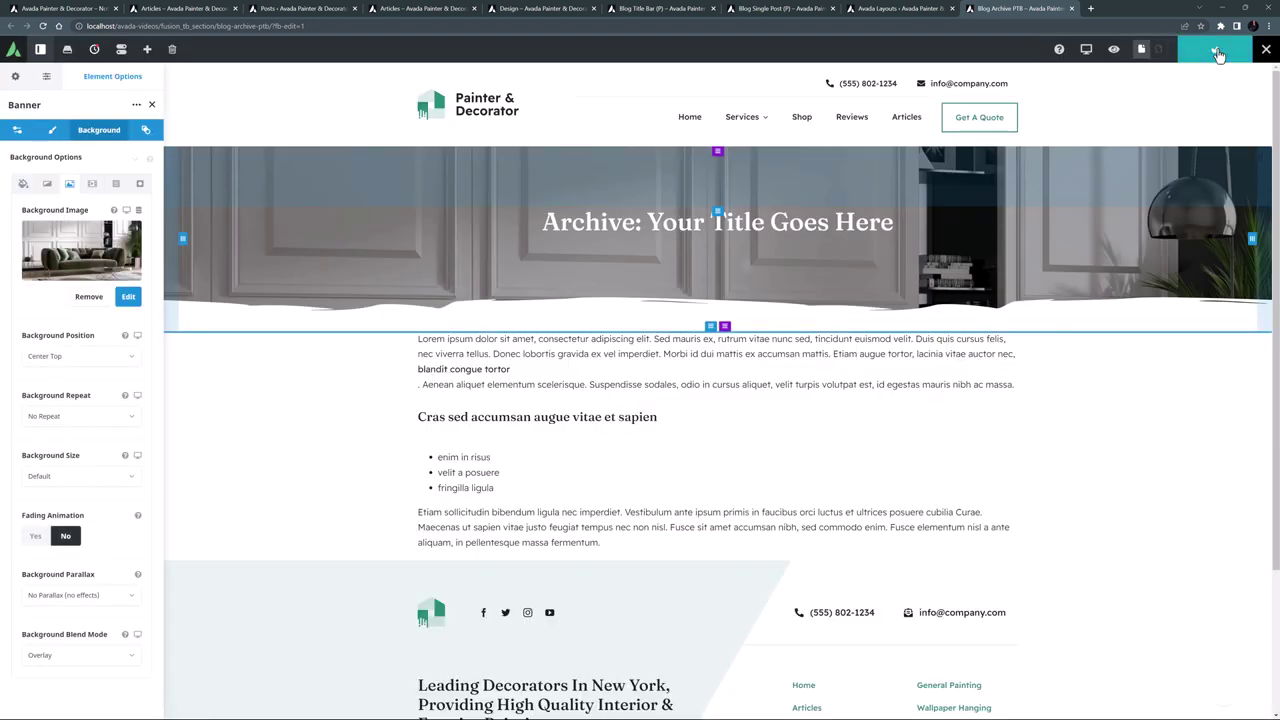
- Give the Blog Archive post-card container 100px top and bottom padding
{"action": "left_click", "coordinate": [1072, 8]}
{"action": "left_click", "coordinate": [603, 237]}
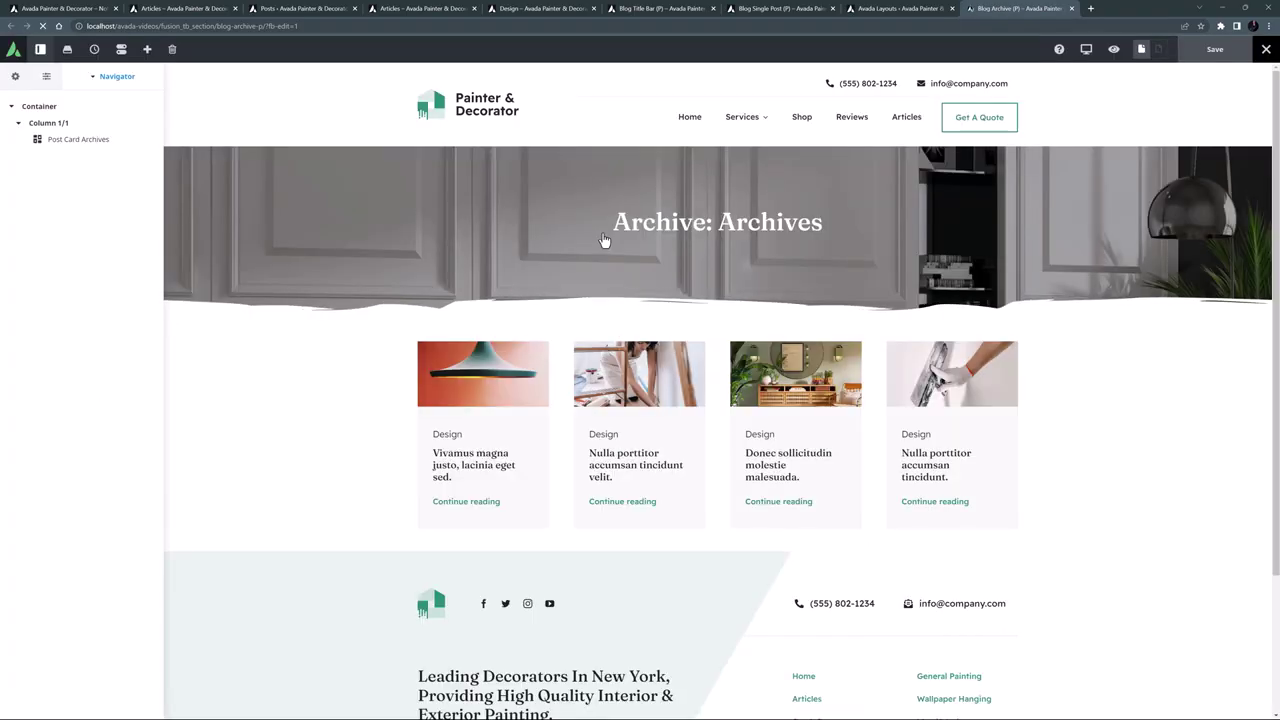
{"action": "left_click", "coordinate": [1243, 349]}
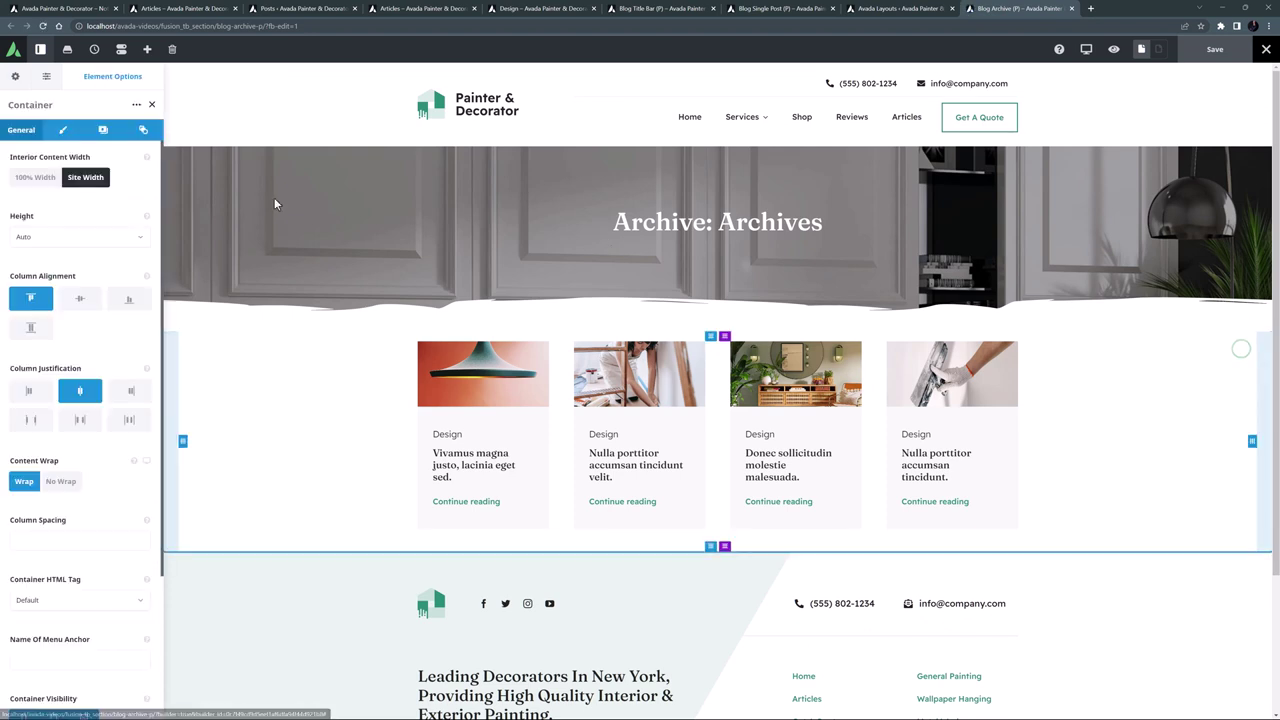
{"action": "left_click", "coordinate": [62, 130]}
{"action": "left_click", "coordinate": [26, 260]}
{"action": "type", "text": "100px"}
{"action": "key", "text": "Tab"}
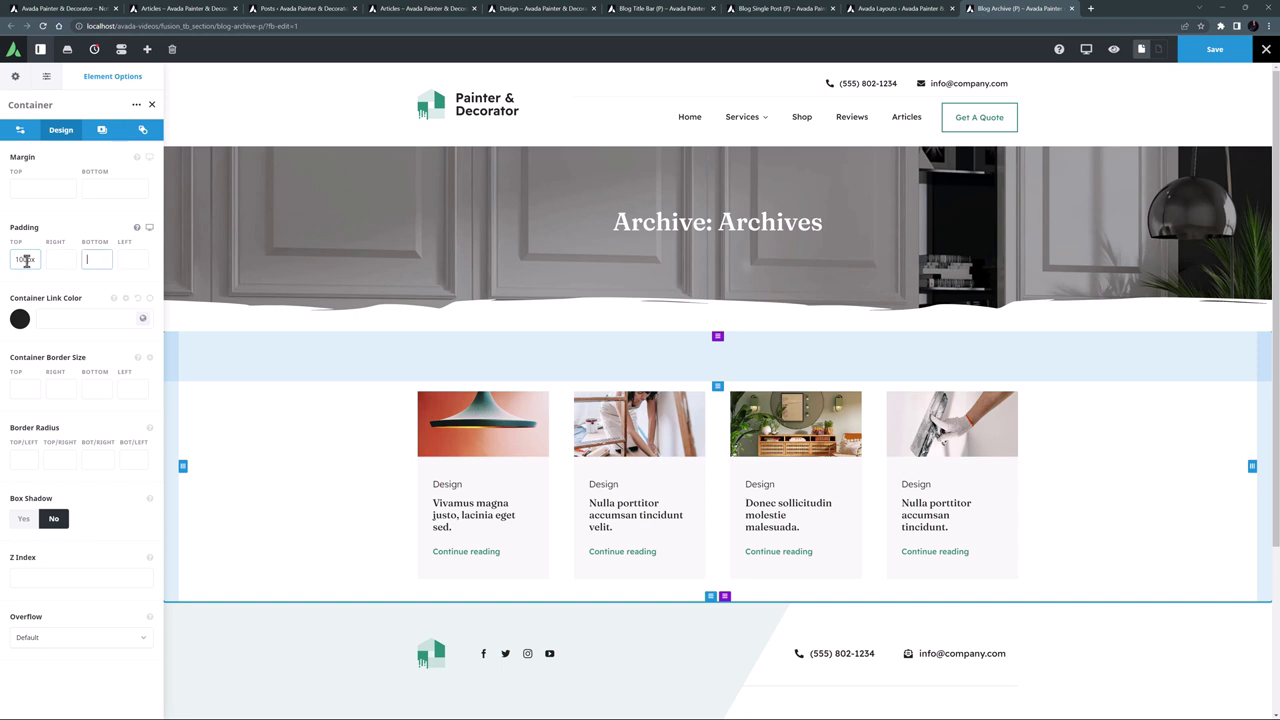
{"action": "key", "text": "Tab"}
{"action": "type", "text": "100px"}
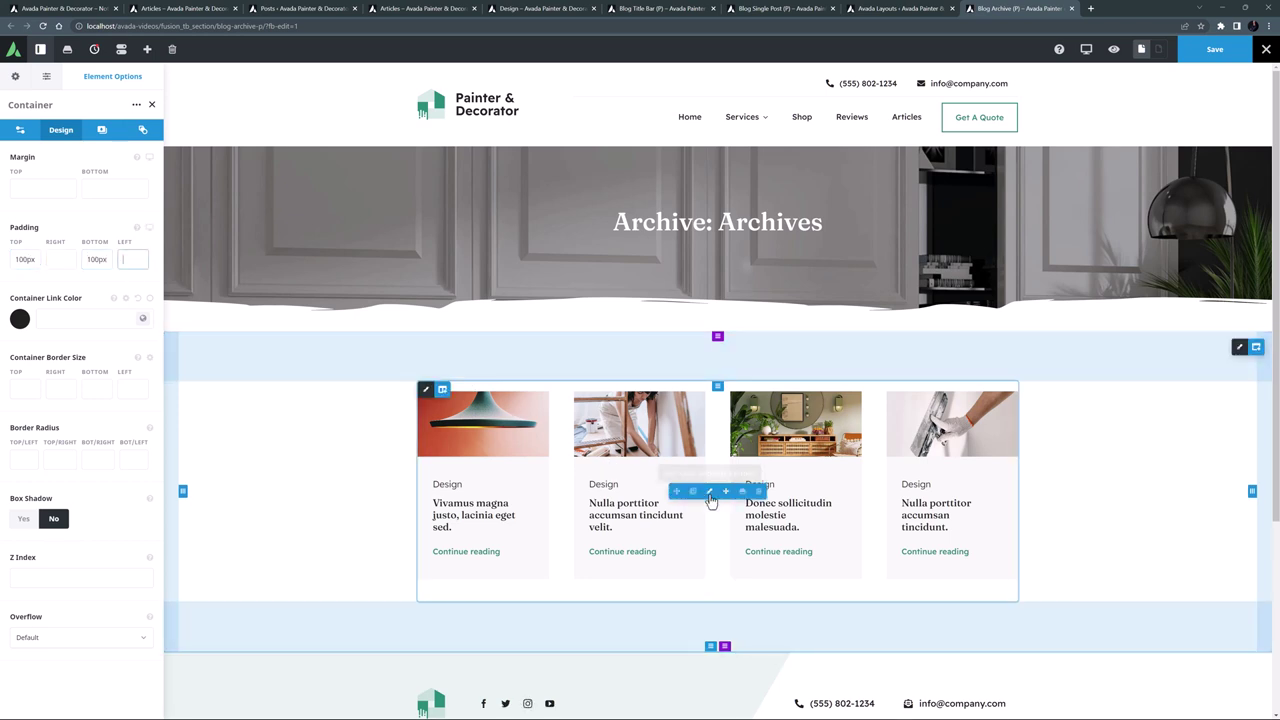
- Set the post card grid to the Articles card in 2 columns and save the layout
{"action": "left_click", "coordinate": [709, 492]}
{"action": "left_click", "coordinate": [106, 177]}
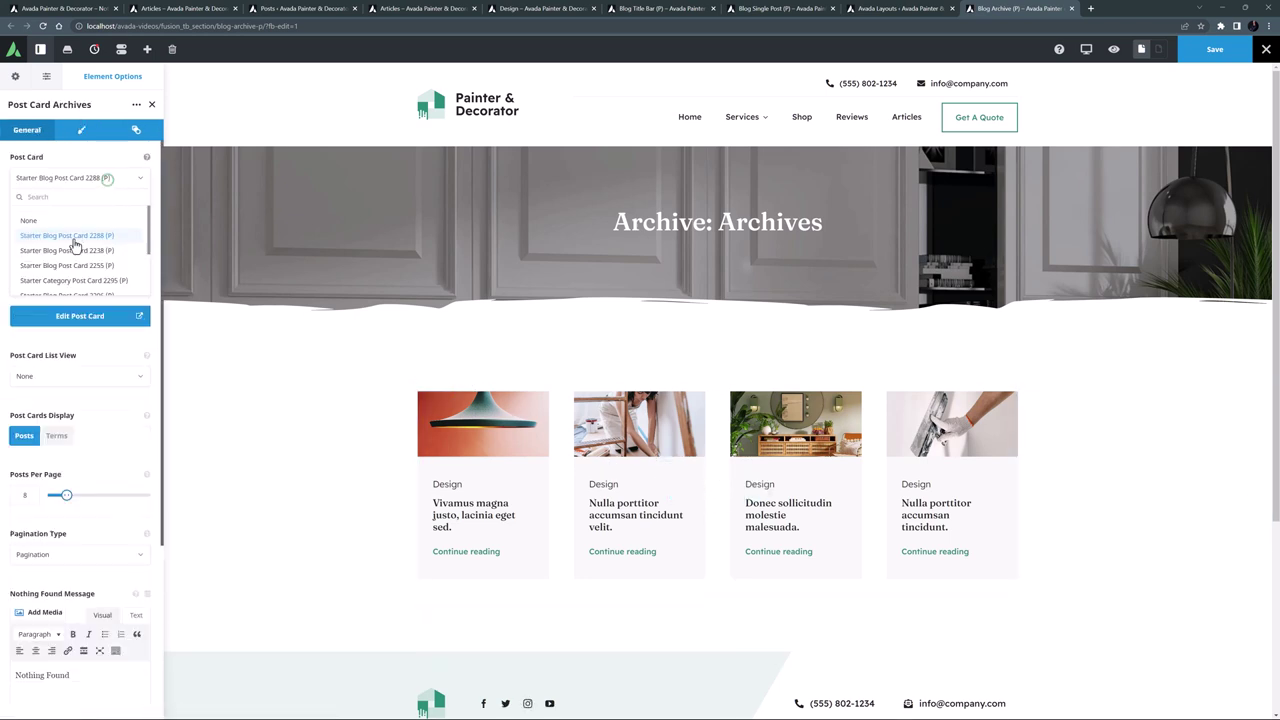
{"action": "scroll", "coordinate": [80, 250], "scroll_direction": "down", "scroll_amount": 3}
{"action": "left_click", "coordinate": [48, 281]}
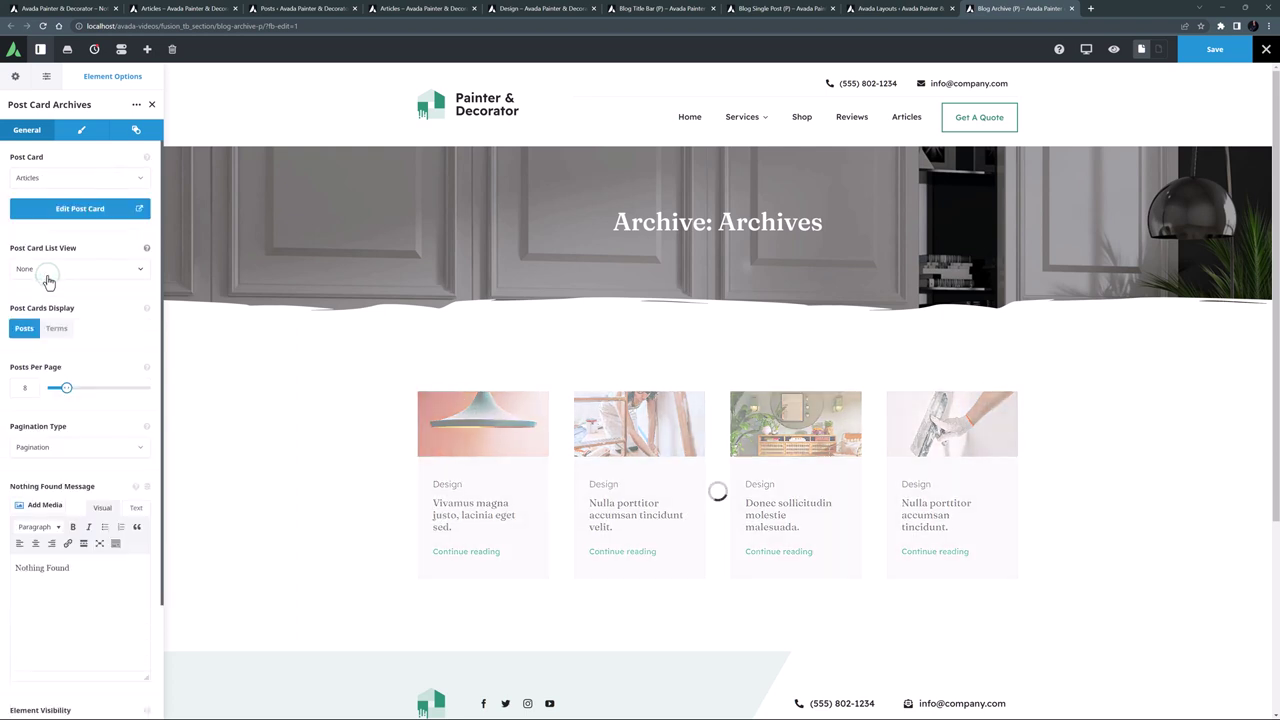
{"action": "left_click", "coordinate": [81, 129]}
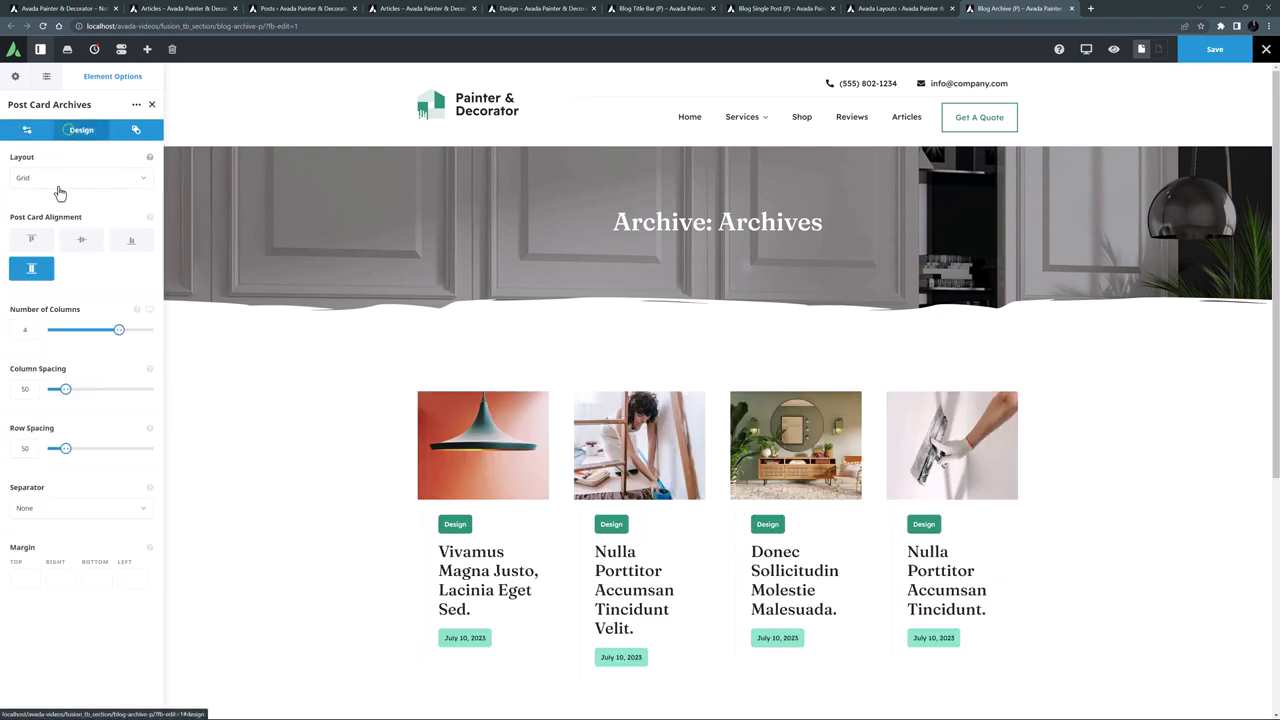
{"action": "type", "text": "2"}
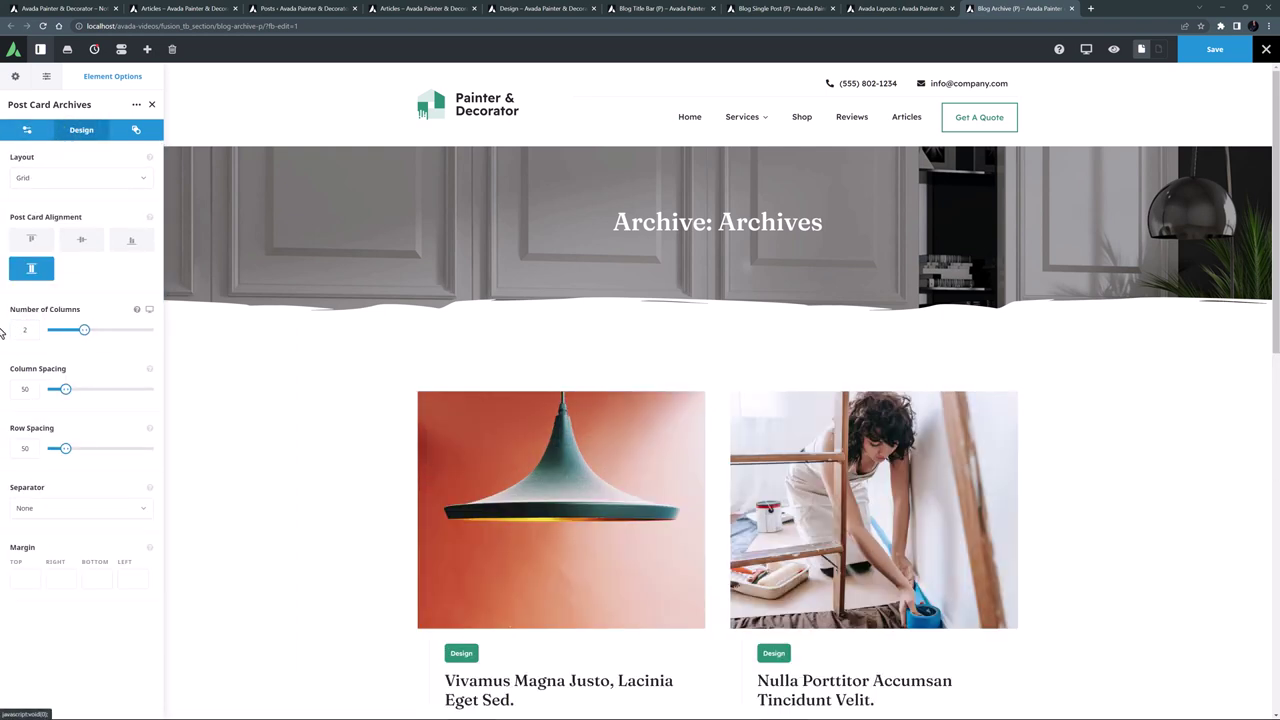
{"action": "left_click", "coordinate": [1226, 58]}
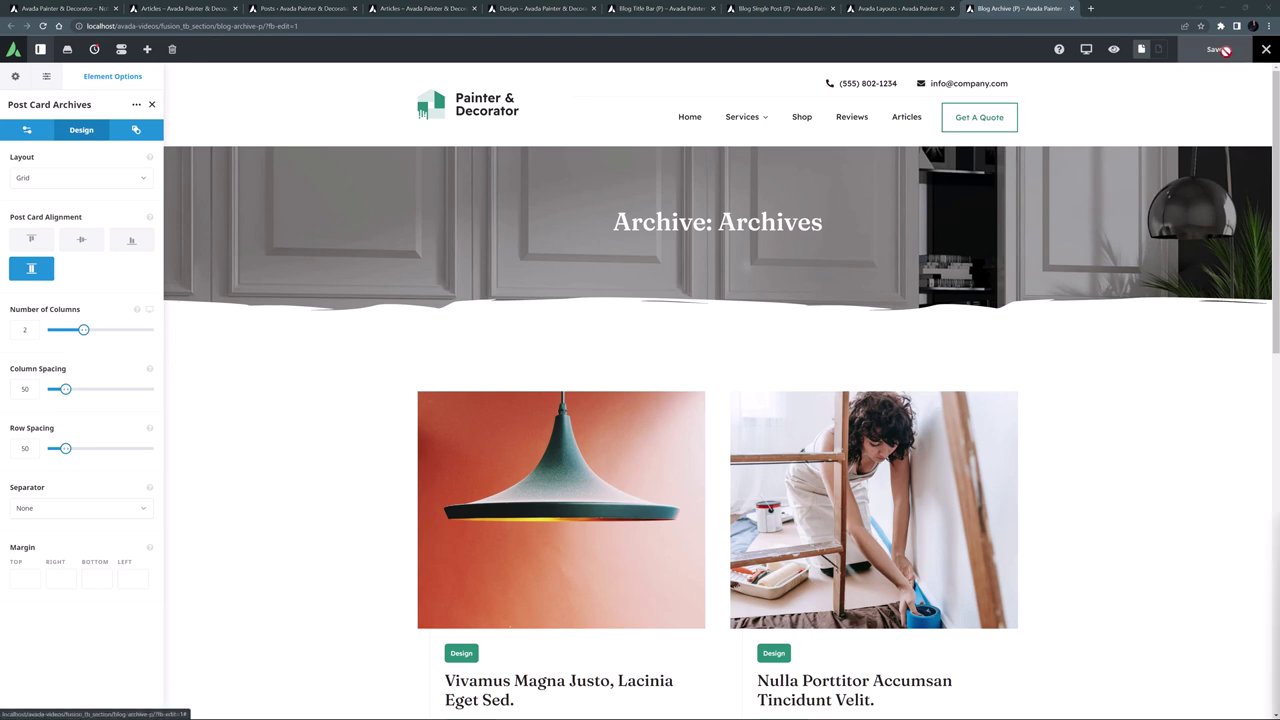
- Scroll the homepage past Customer Reviews and Recent Projects down to Our Products
{"action": "left_click", "coordinate": [34, 6]}
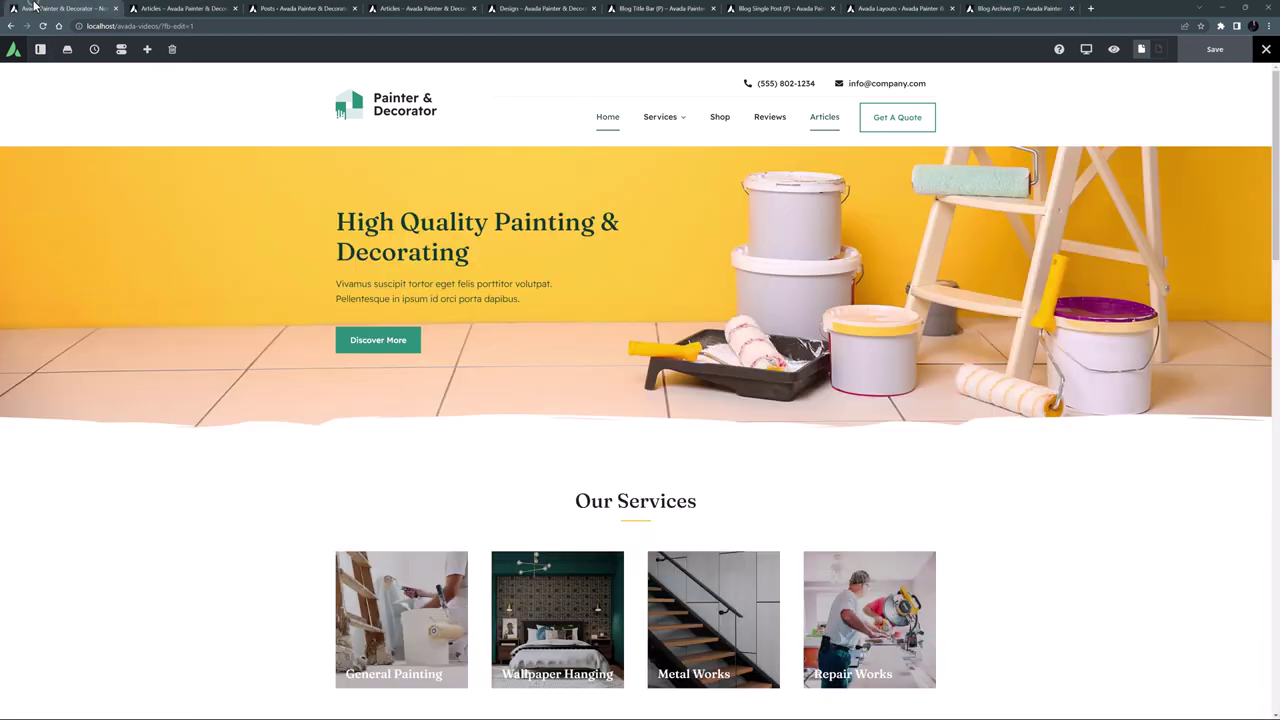
{"action": "scroll", "coordinate": [926, 431], "scroll_direction": "down", "scroll_amount": 10}
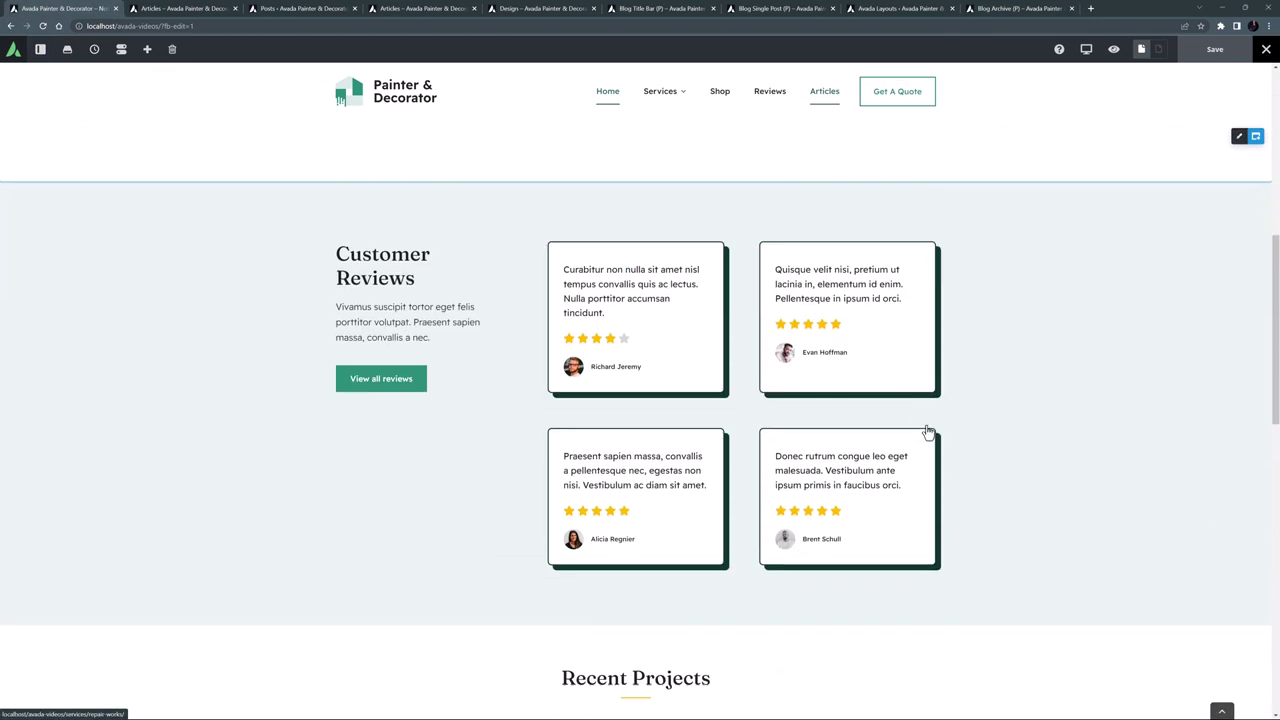
{"action": "scroll", "coordinate": [928, 432], "scroll_direction": "down", "scroll_amount": 3}
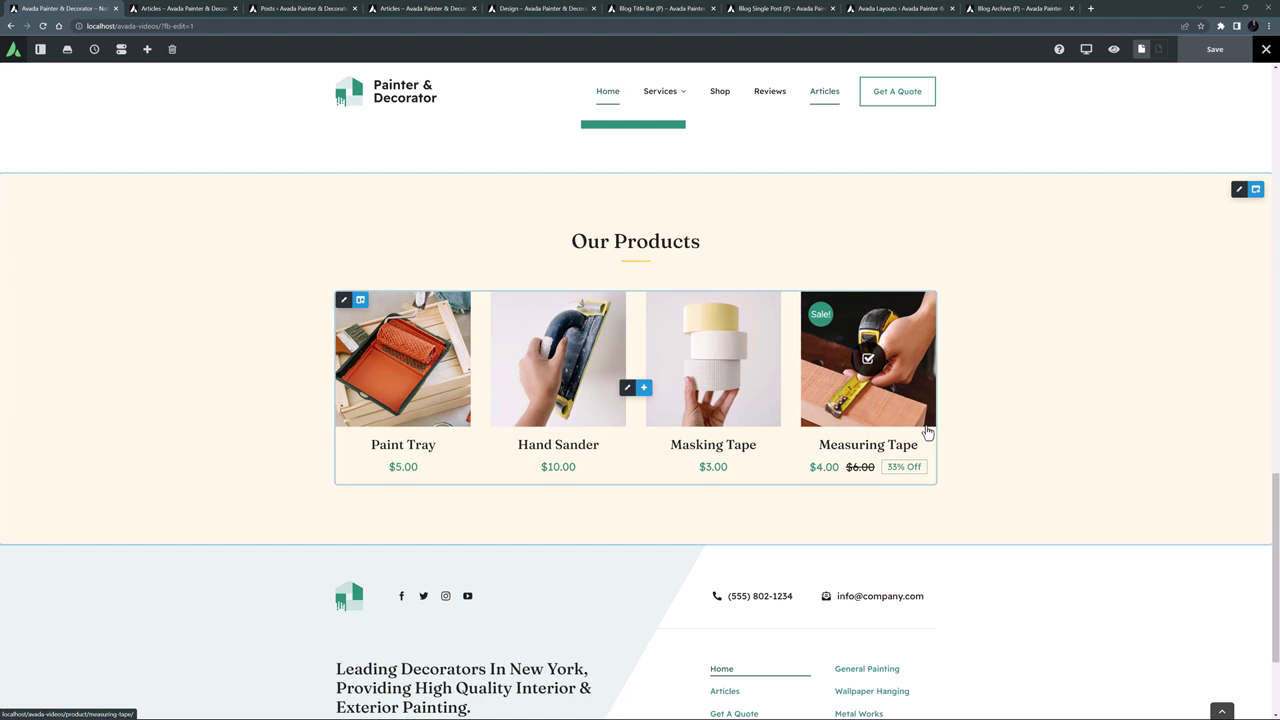
{"action": "scroll", "coordinate": [928, 432], "scroll_direction": "up", "scroll_amount": 5}
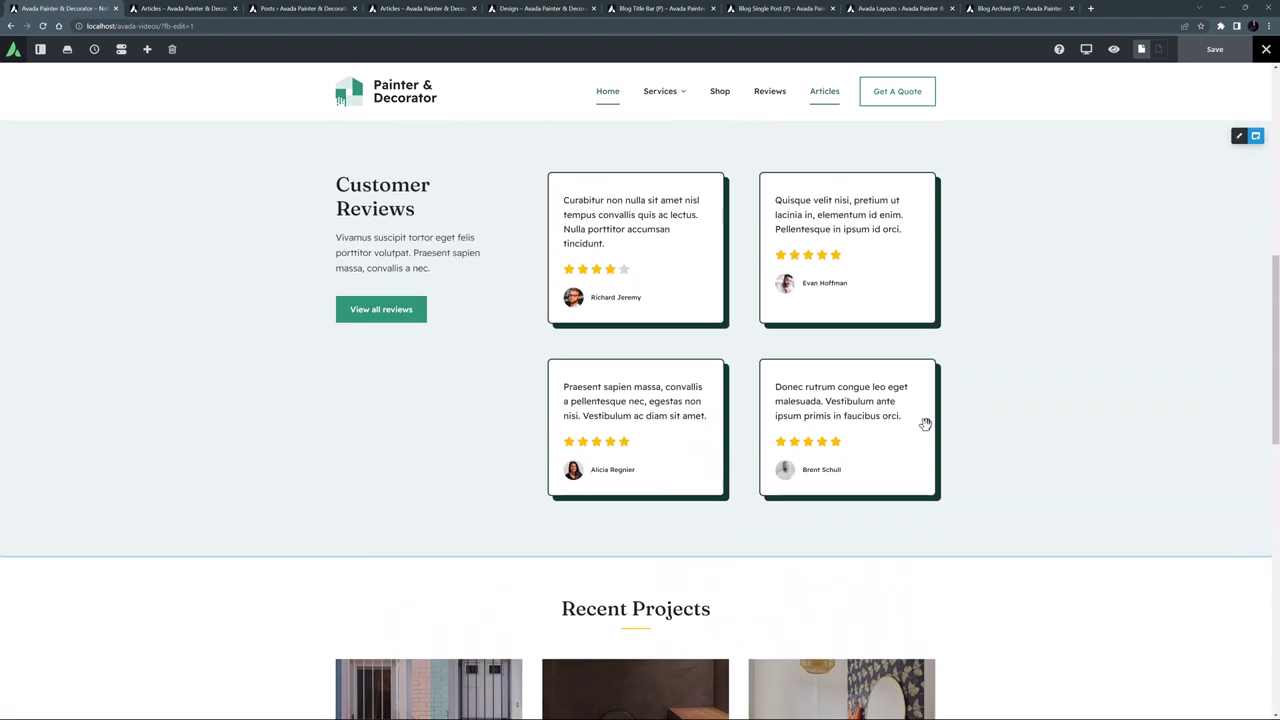
{"action": "scroll", "coordinate": [926, 424], "scroll_direction": "up", "scroll_amount": 1}
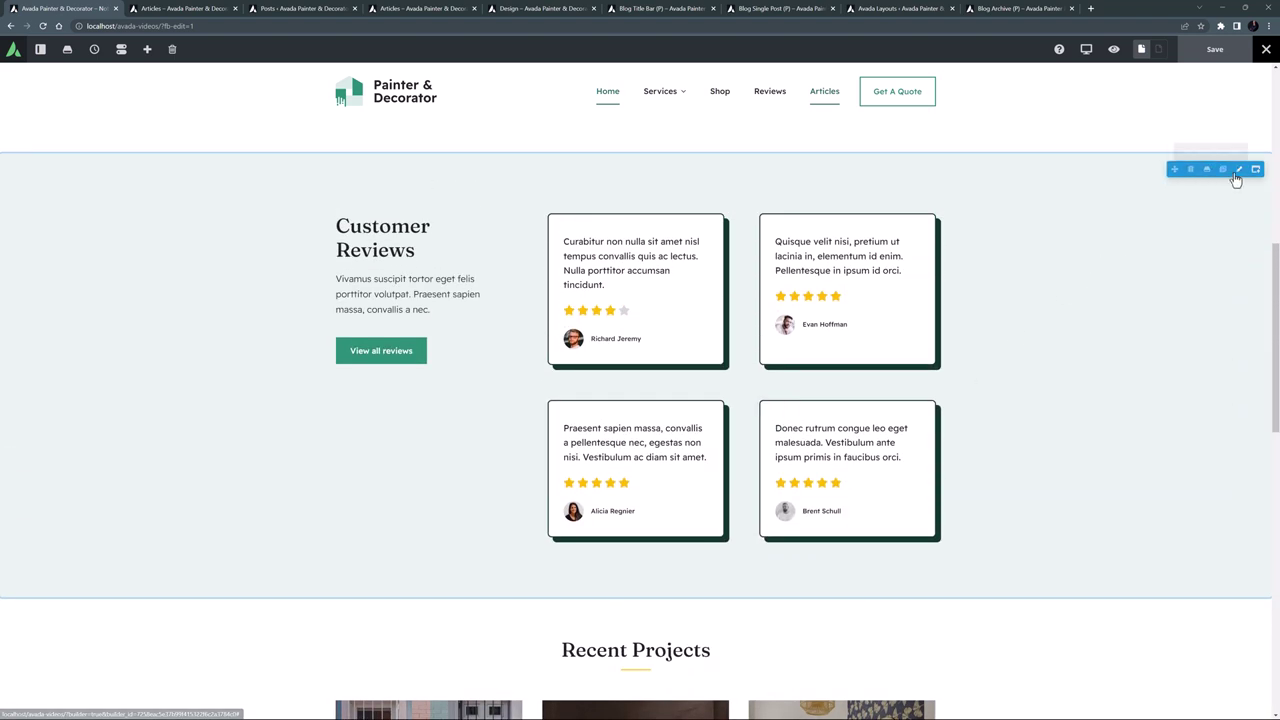
{"action": "mouse_move", "coordinate": [1248, 170]}
{"action": "scroll", "coordinate": [1216, 265], "scroll_direction": "down", "scroll_amount": 8}
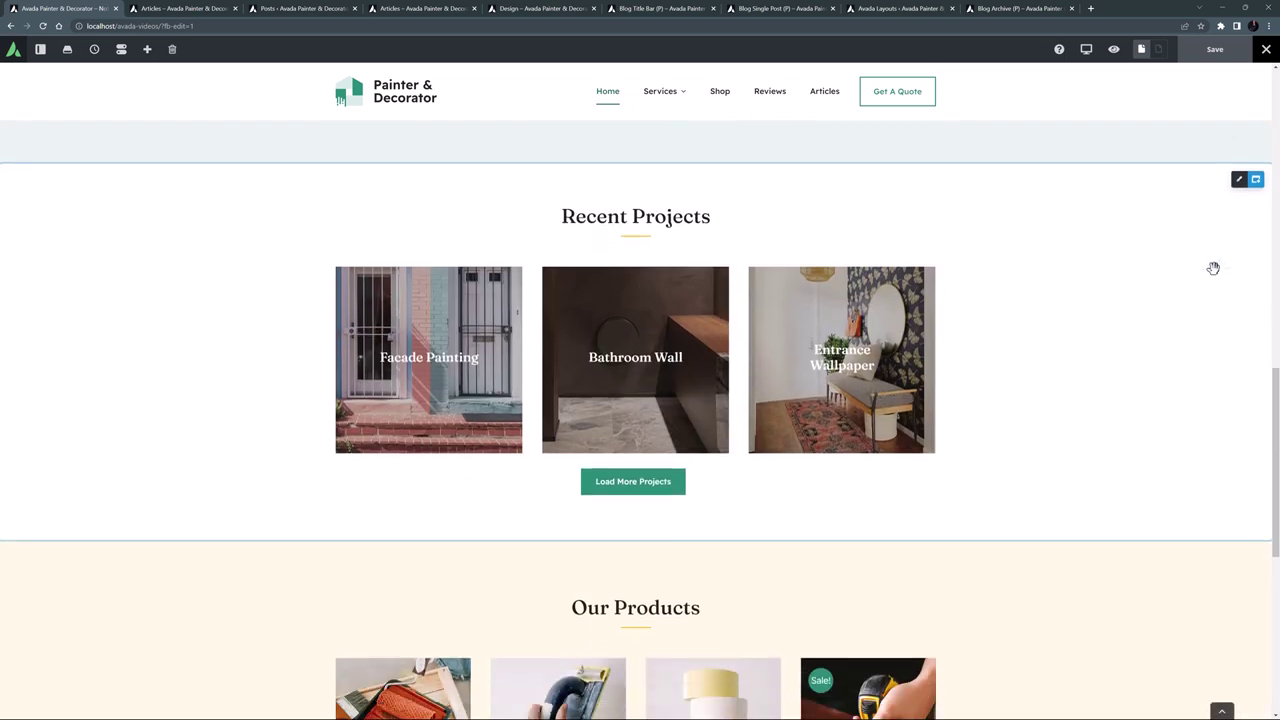
- Paste the copied Customer Reviews section after the Our Products section
{"action": "mouse_move", "coordinate": [1240, 195]}
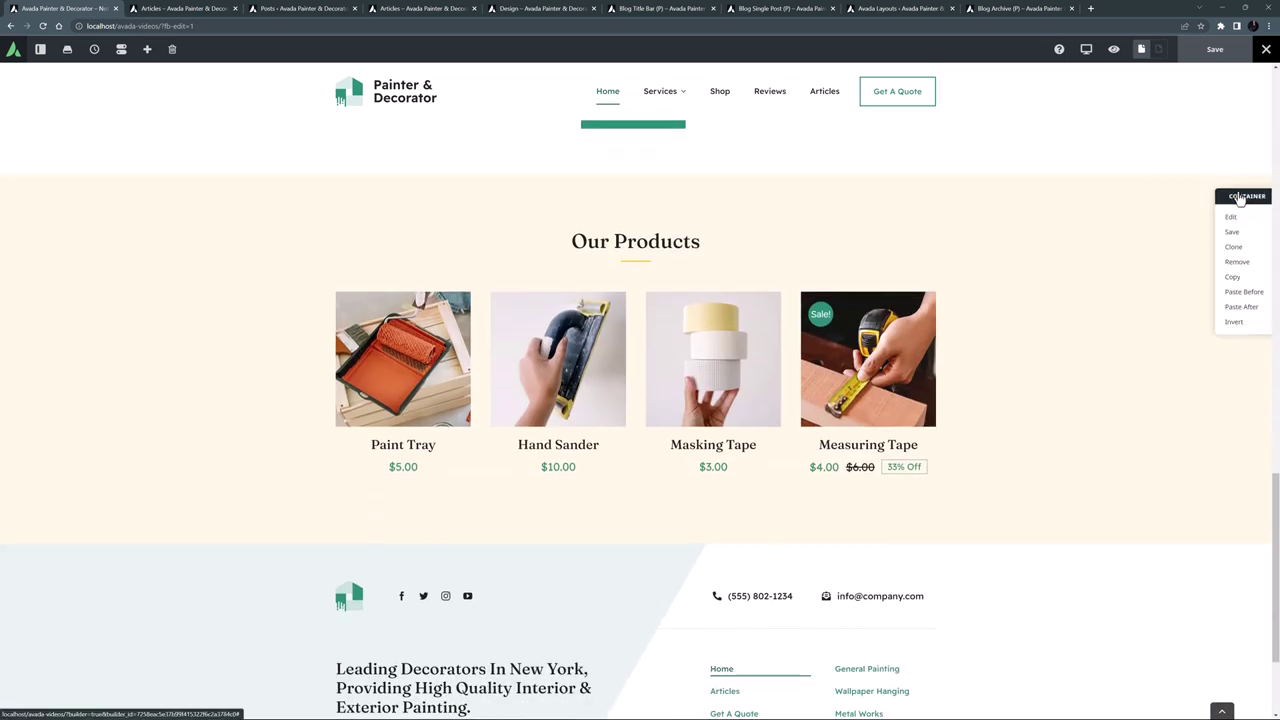
{"action": "left_click", "coordinate": [1240, 312]}
{"action": "scroll", "coordinate": [1242, 228], "scroll_direction": "down", "scroll_amount": 2}
{"action": "scroll", "coordinate": [1242, 228], "scroll_direction": "down", "scroll_amount": 2}
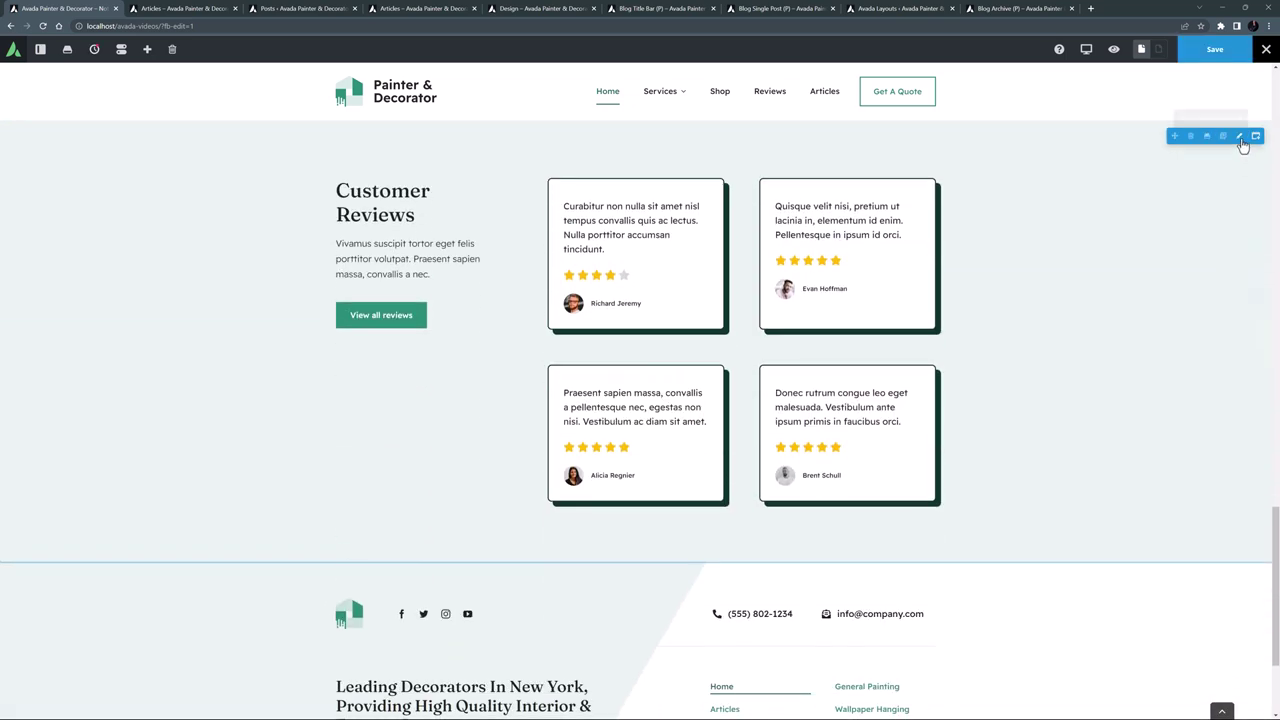
- Rename the pasted section 'Latest Articles' and give it the dark green Color 7 background
{"action": "left_click", "coordinate": [1240, 136]}
{"action": "double_click", "coordinate": [64, 104]}
{"action": "type", "text": "Latest Articles"}
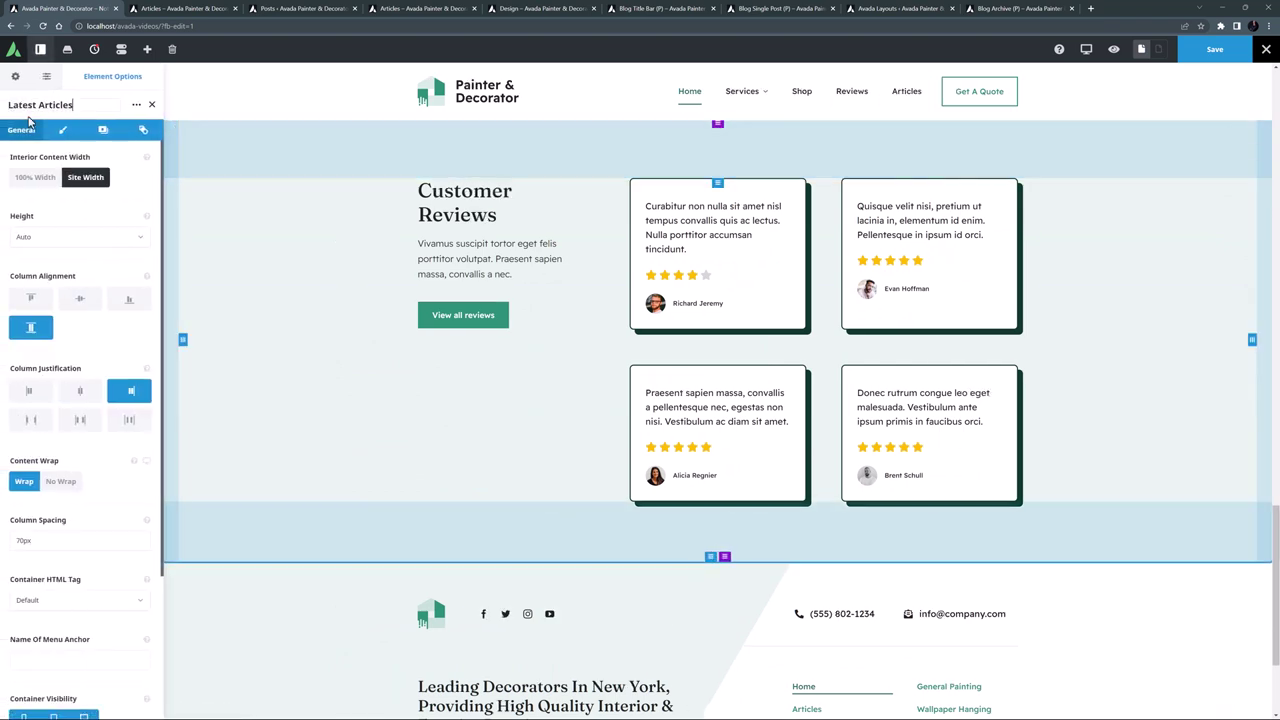
{"action": "left_click", "coordinate": [100, 131]}
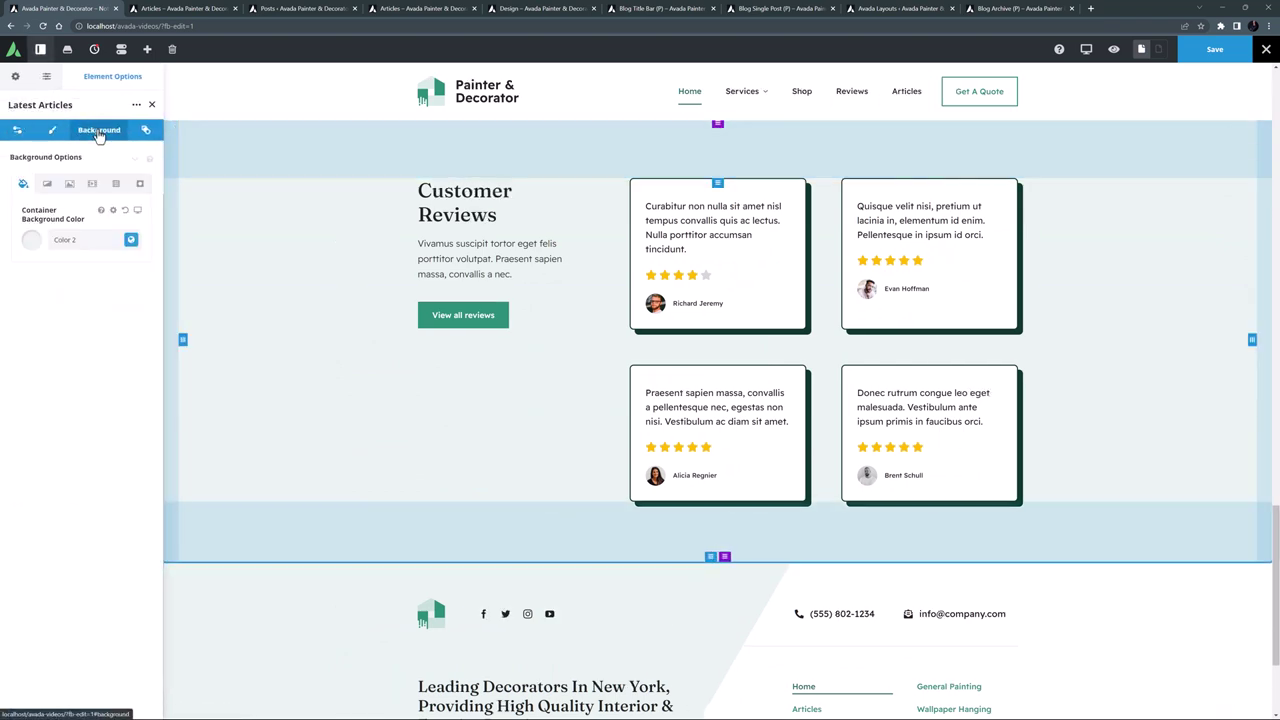
{"action": "left_click", "coordinate": [130, 240]}
{"action": "left_click", "coordinate": [117, 283]}
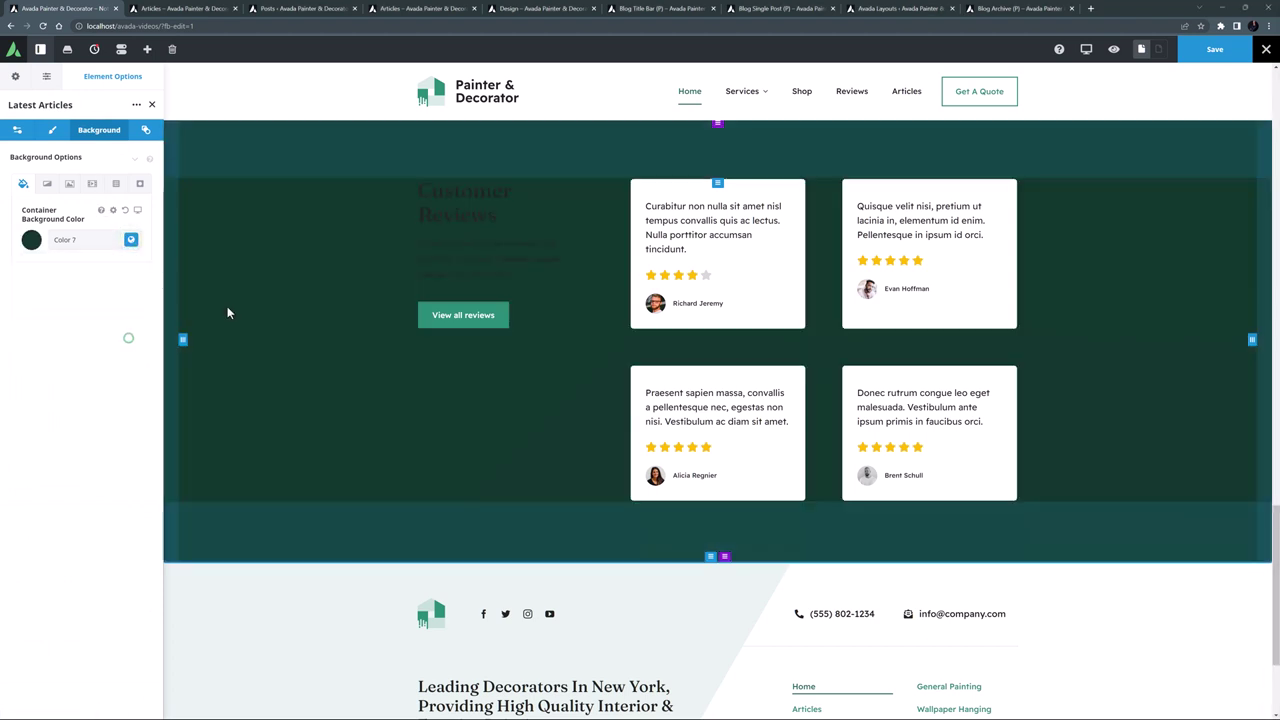
- Change the section heading to 'Latest Articles' in white
{"action": "left_click", "coordinate": [490, 210]}
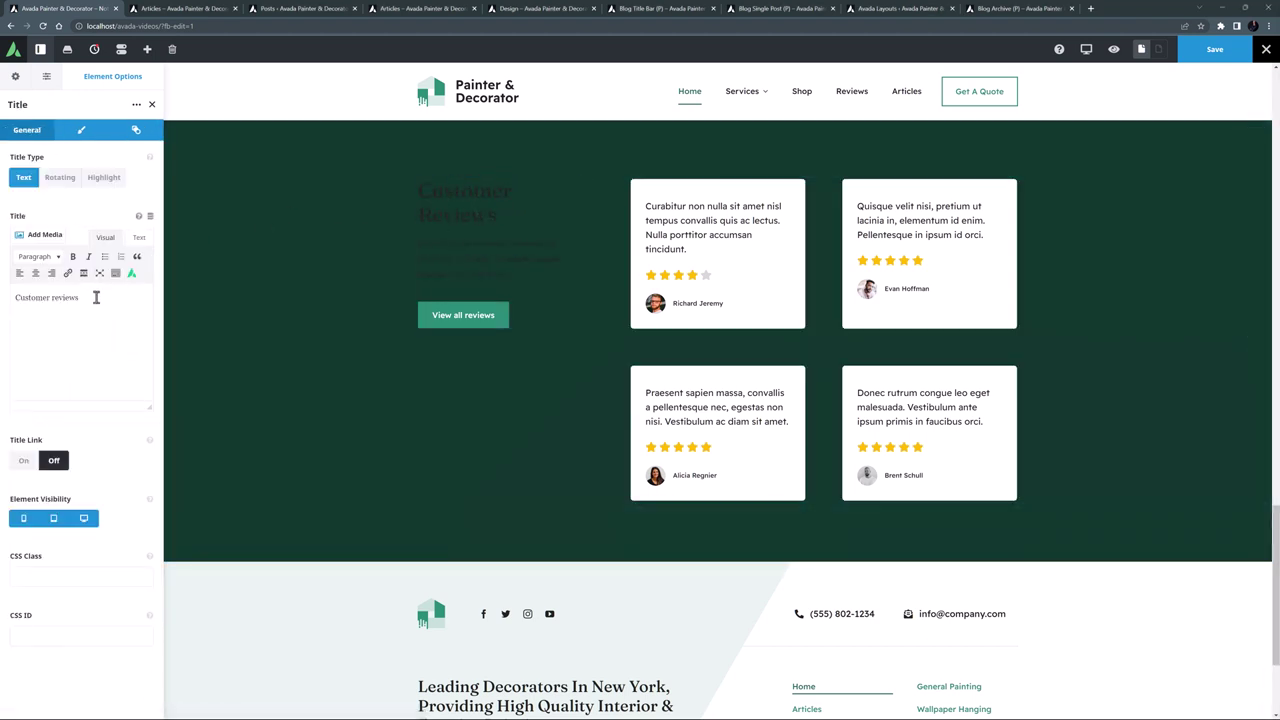
{"action": "triple_click", "coordinate": [84, 298]}
{"action": "type", "text": "Latest Articles"}
{"action": "left_click", "coordinate": [82, 130]}
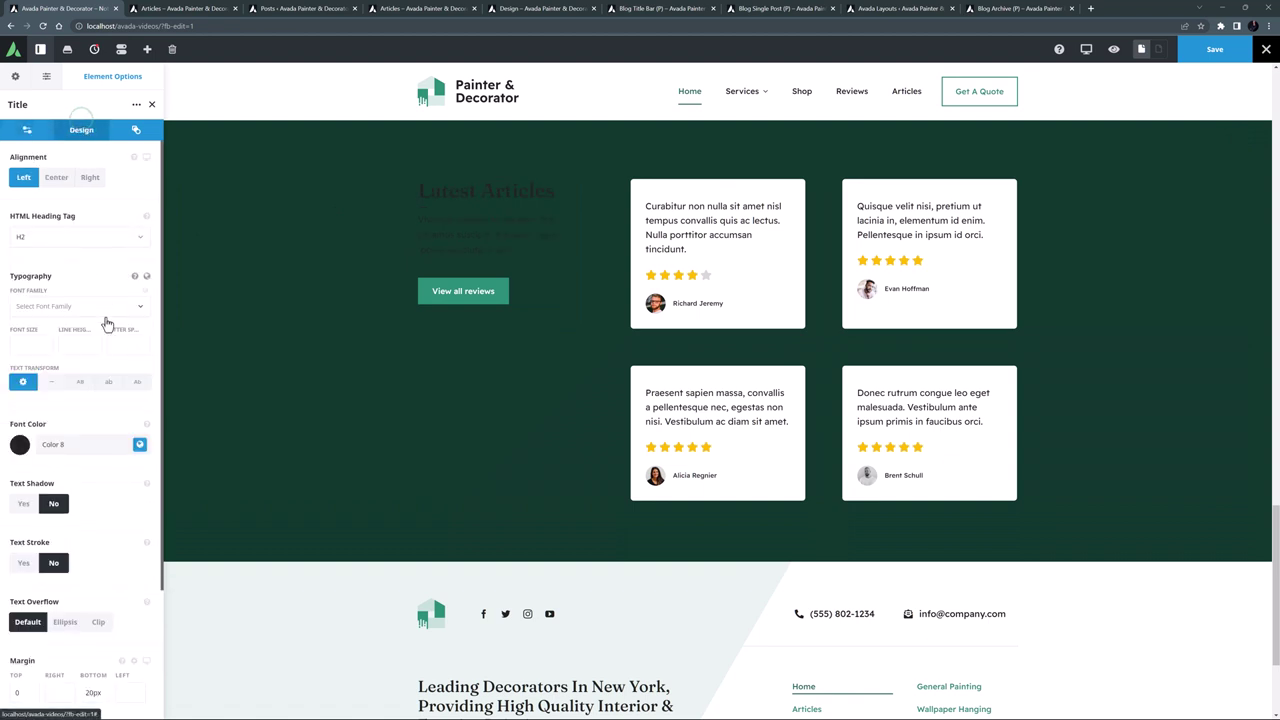
{"action": "left_click", "coordinate": [139, 444]}
{"action": "left_click", "coordinate": [33, 484]}
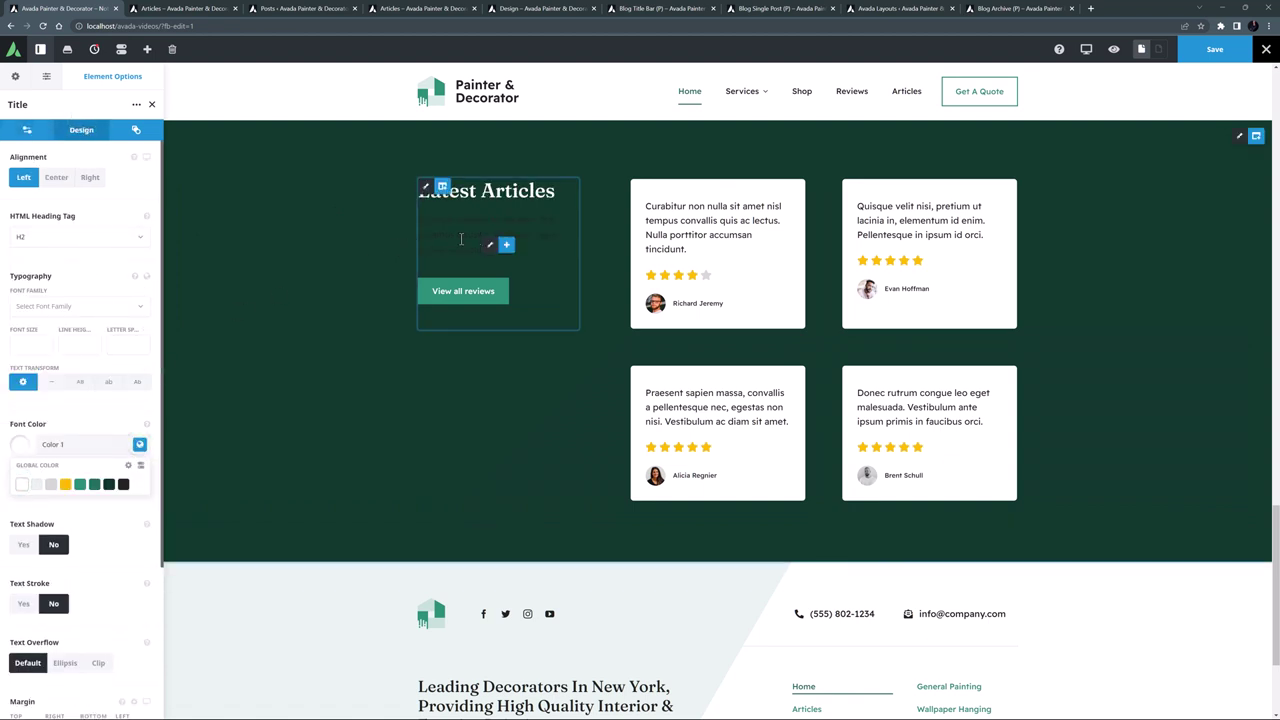
- Make the paragraph under the heading white
{"action": "left_click", "coordinate": [540, 244]}
{"action": "left_click", "coordinate": [82, 130]}
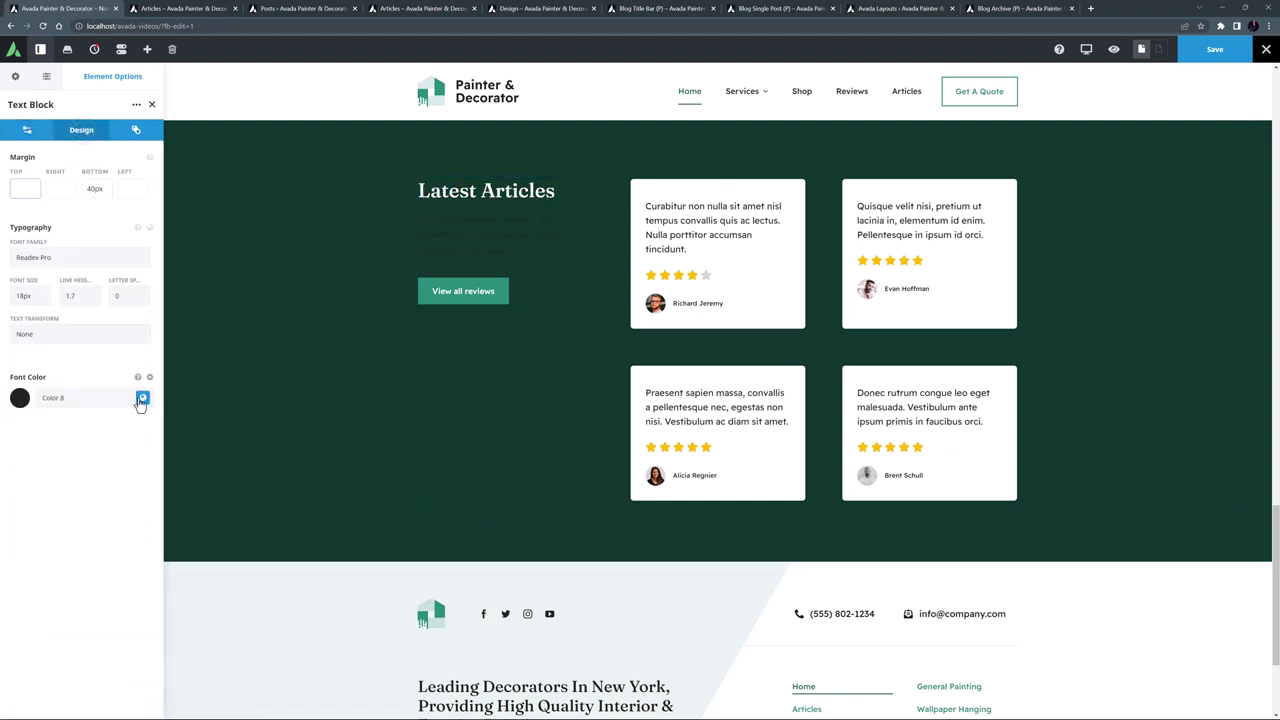
{"action": "left_click", "coordinate": [143, 397]}
{"action": "left_click", "coordinate": [19, 440]}
- Relabel the button 'Read All Articles' and link it to the Articles page
{"action": "left_click", "coordinate": [500, 290]}
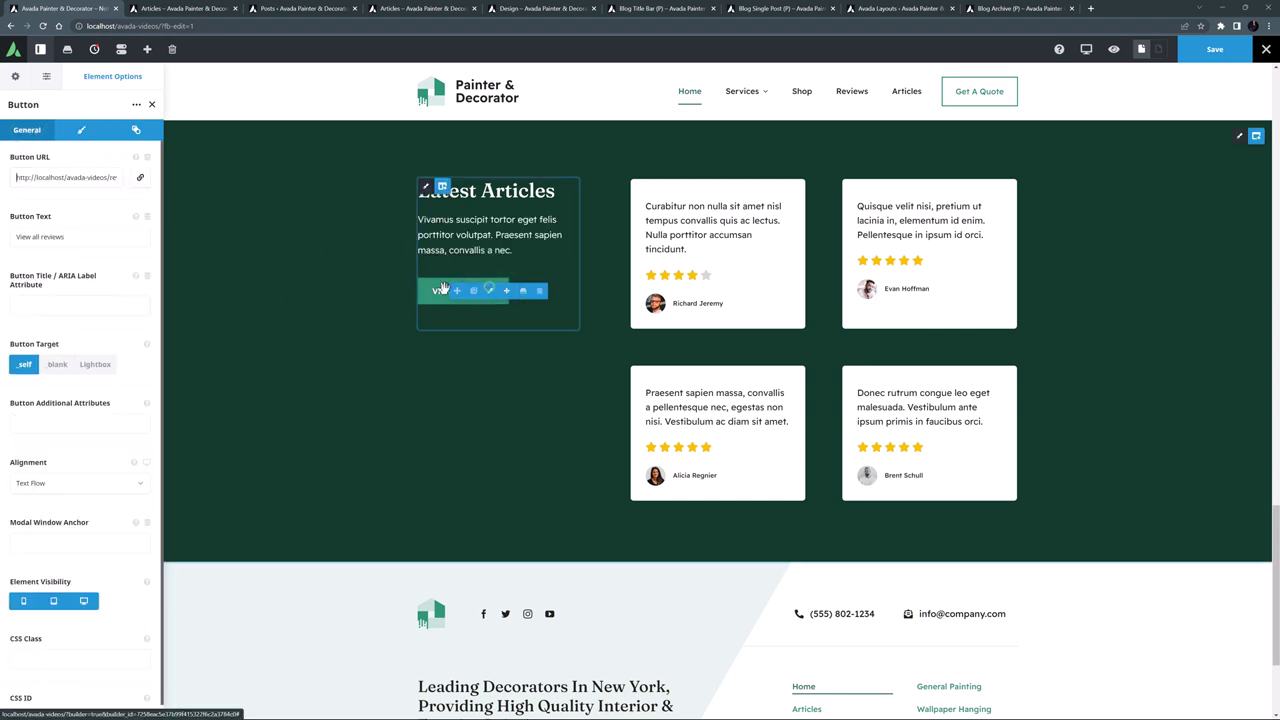
{"action": "left_click_drag", "start_coordinate": [82, 238], "coordinate": [2, 242]}
{"action": "type", "text": "Read All Articles"}
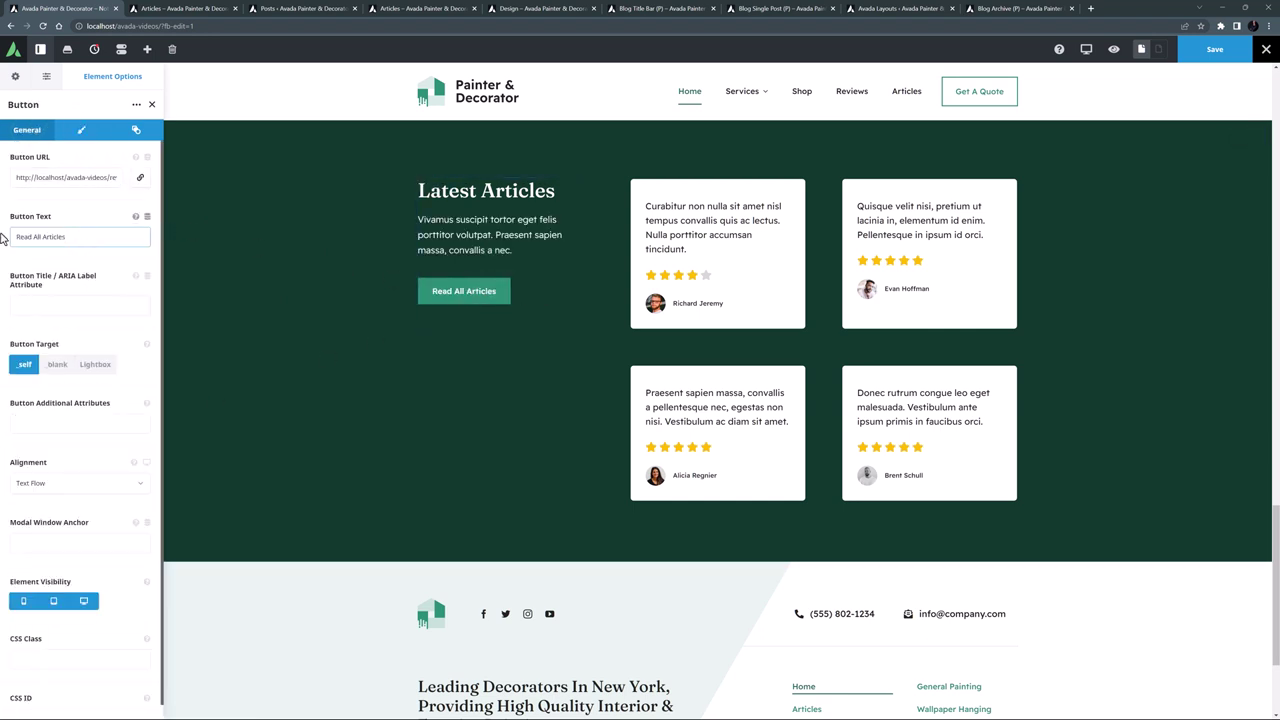
{"action": "left_click", "coordinate": [140, 177]}
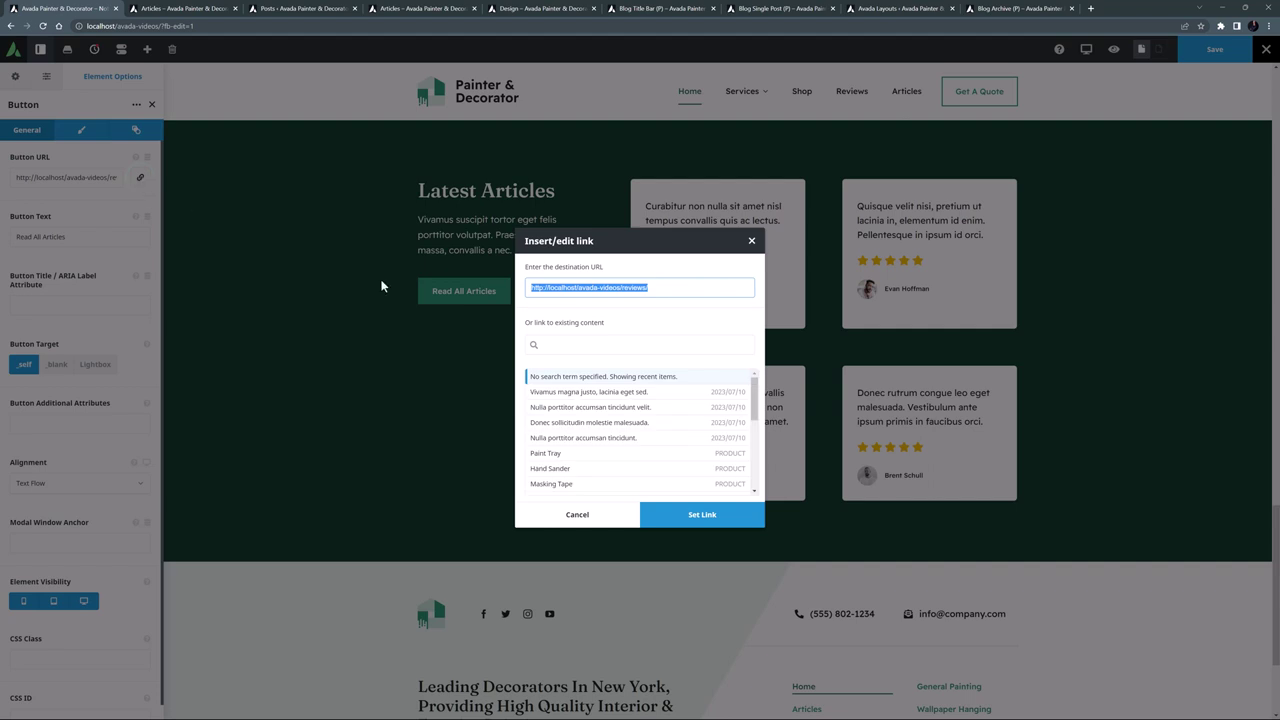
{"action": "scroll", "coordinate": [571, 437], "scroll_direction": "down", "scroll_amount": 5}
{"action": "left_click", "coordinate": [569, 433]}
{"action": "left_click", "coordinate": [737, 516]}
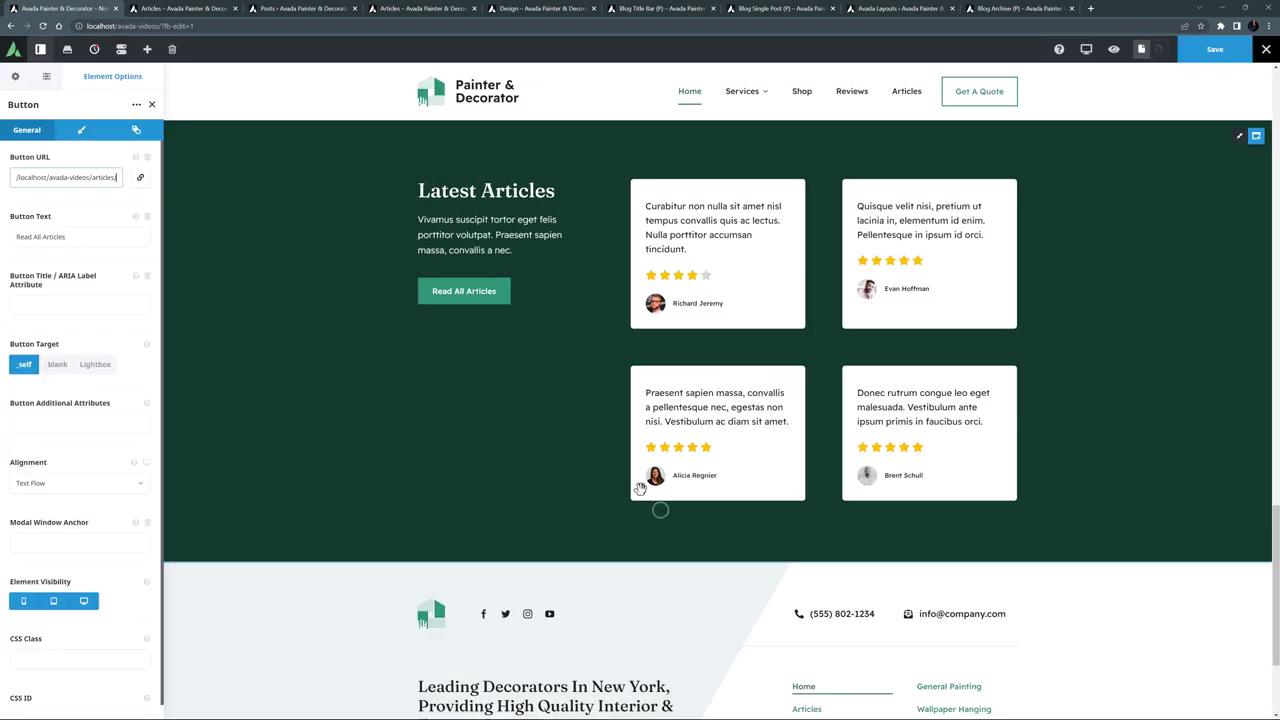
- Delete the four review card columns and add an empty two-thirds column beside the text
{"action": "left_click", "coordinate": [720, 186]}
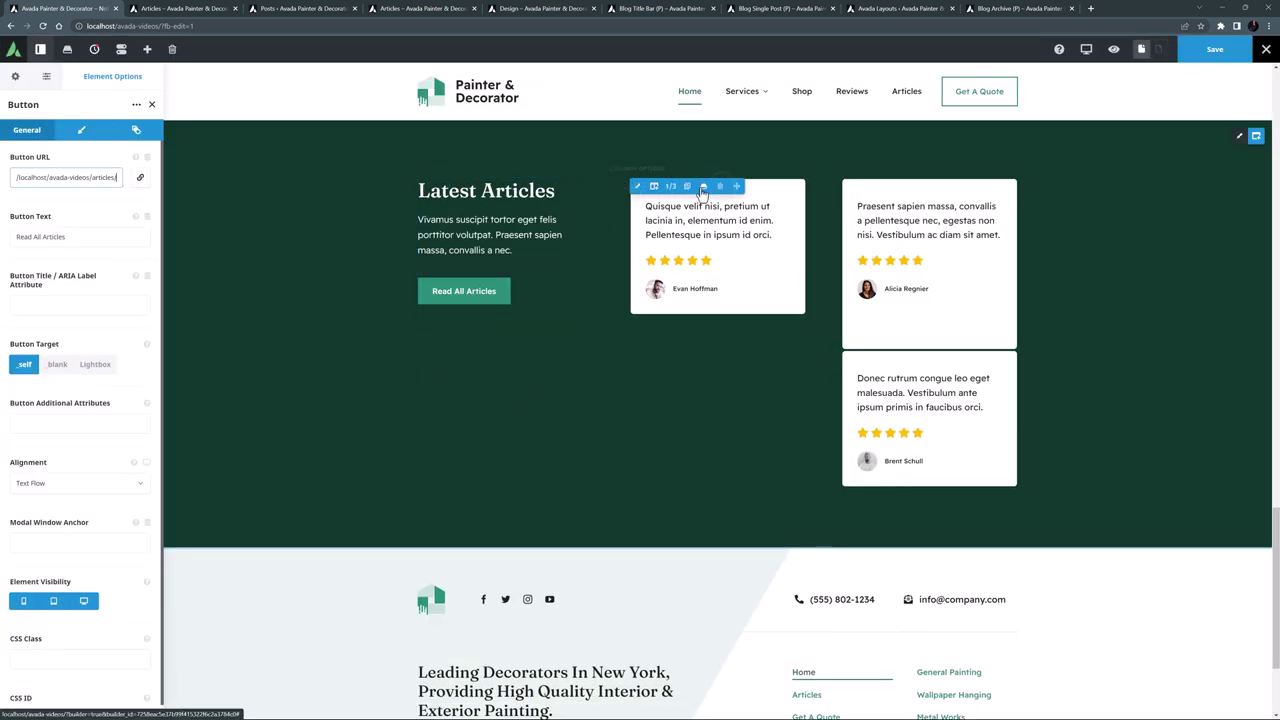
{"action": "left_click", "coordinate": [720, 186]}
{"action": "left_click", "coordinate": [720, 186]}
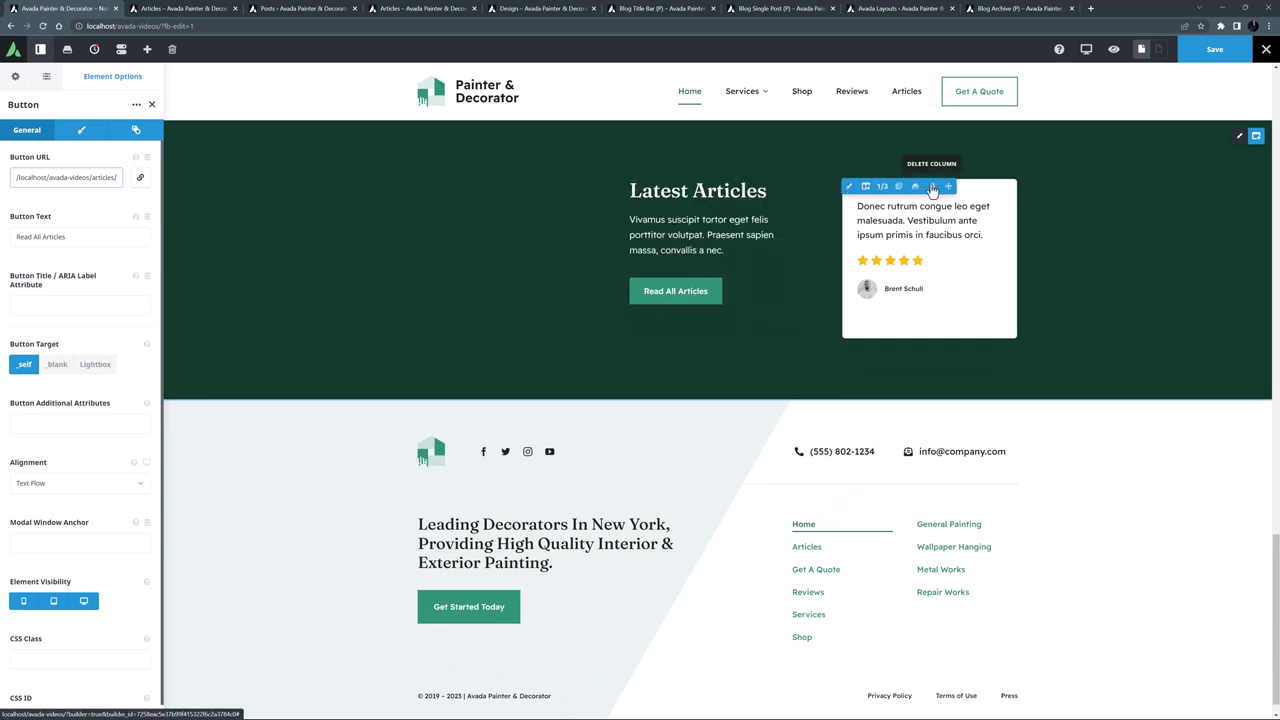
{"action": "left_click", "coordinate": [931, 188]}
{"action": "left_click", "coordinate": [865, 186]}
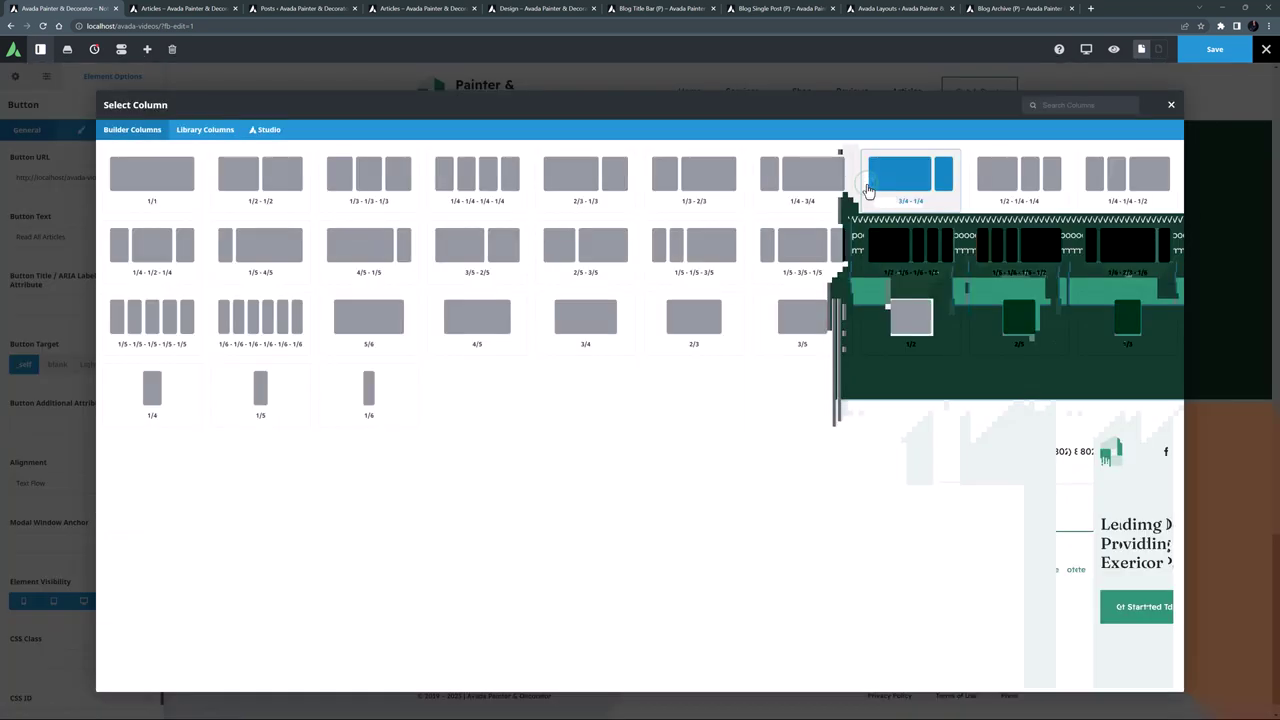
{"action": "left_click", "coordinate": [708, 309]}
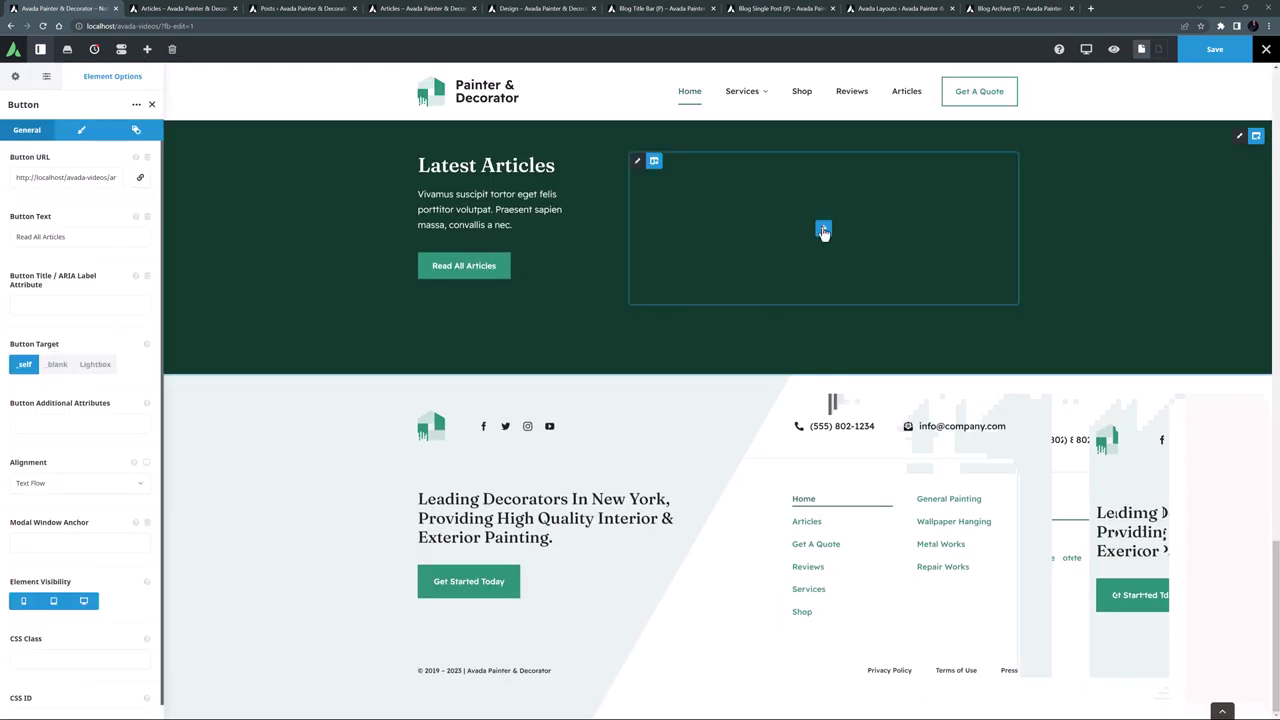
- Add Post Cards using Starter Blog Post Card 2255, showing 3 posts with no pagination
{"action": "left_click", "coordinate": [824, 232]}
{"action": "left_click", "coordinate": [803, 308]}
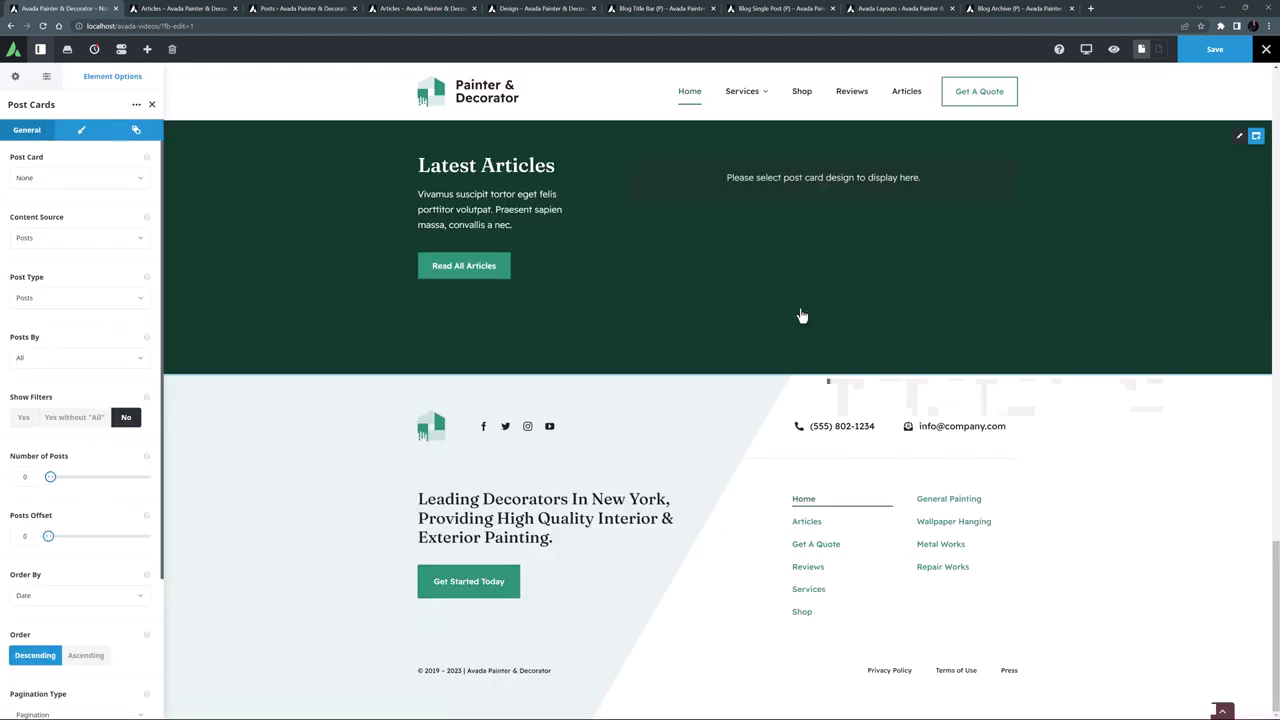
{"action": "left_click", "coordinate": [62, 178]}
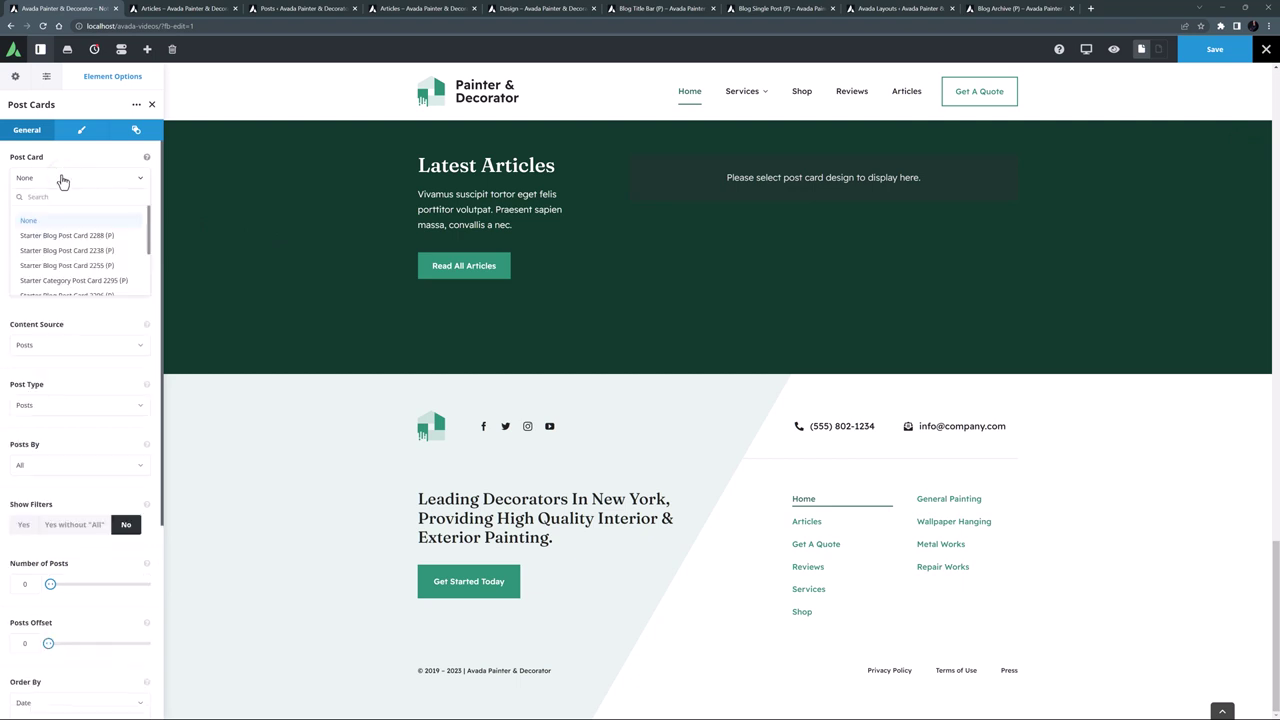
{"action": "left_click", "coordinate": [60, 265]}
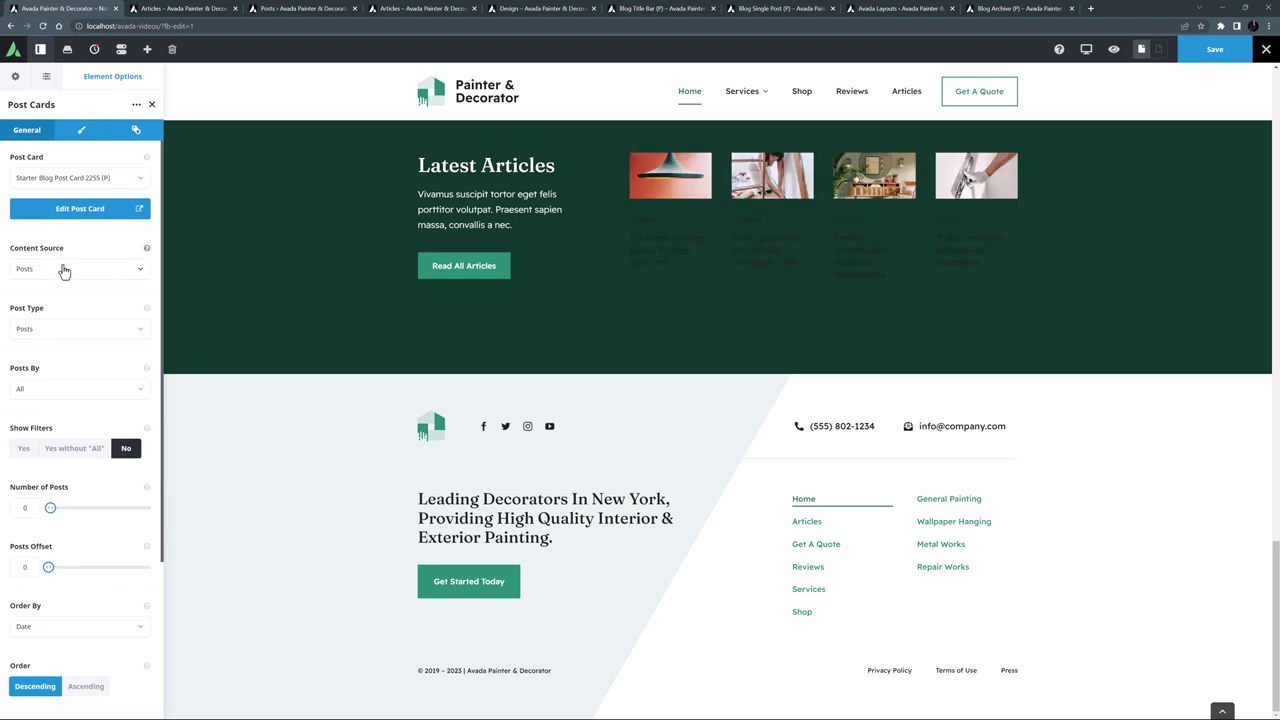
{"action": "left_click", "coordinate": [25, 507]}
{"action": "type", "text": "3"}
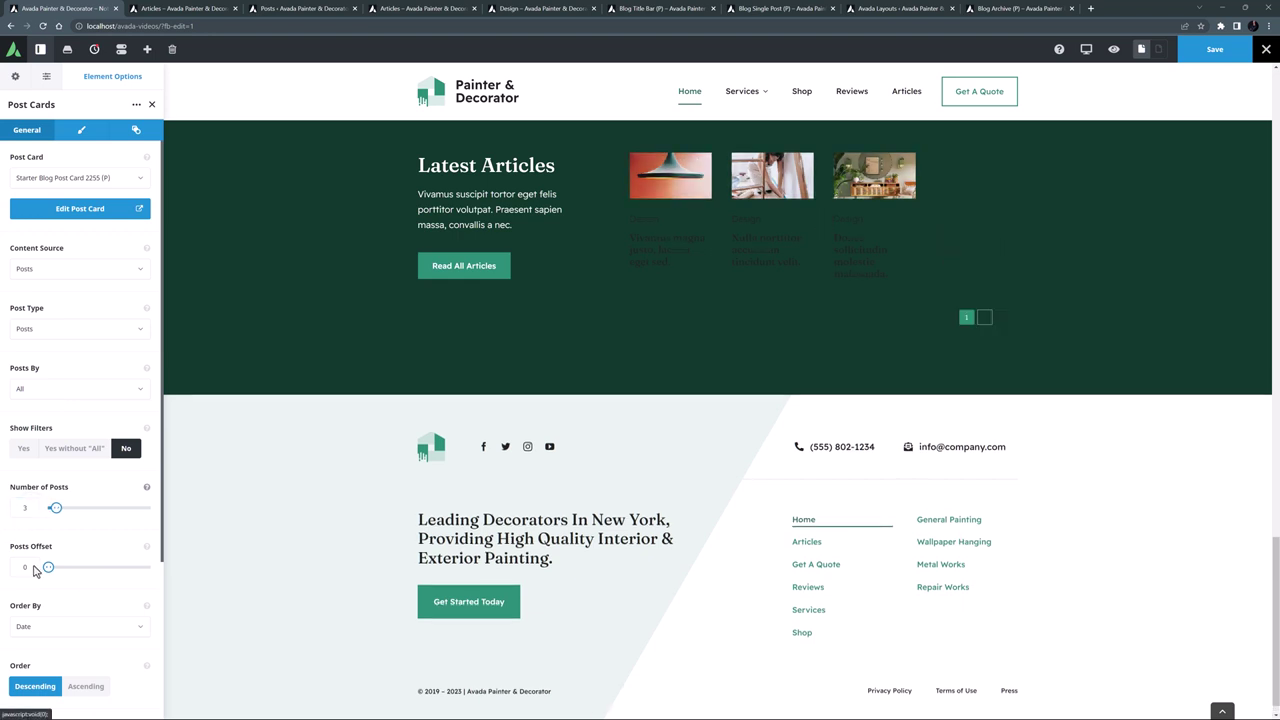
{"action": "scroll", "coordinate": [73, 686], "scroll_direction": "down", "scroll_amount": 2}
{"action": "left_click", "coordinate": [38, 527]}
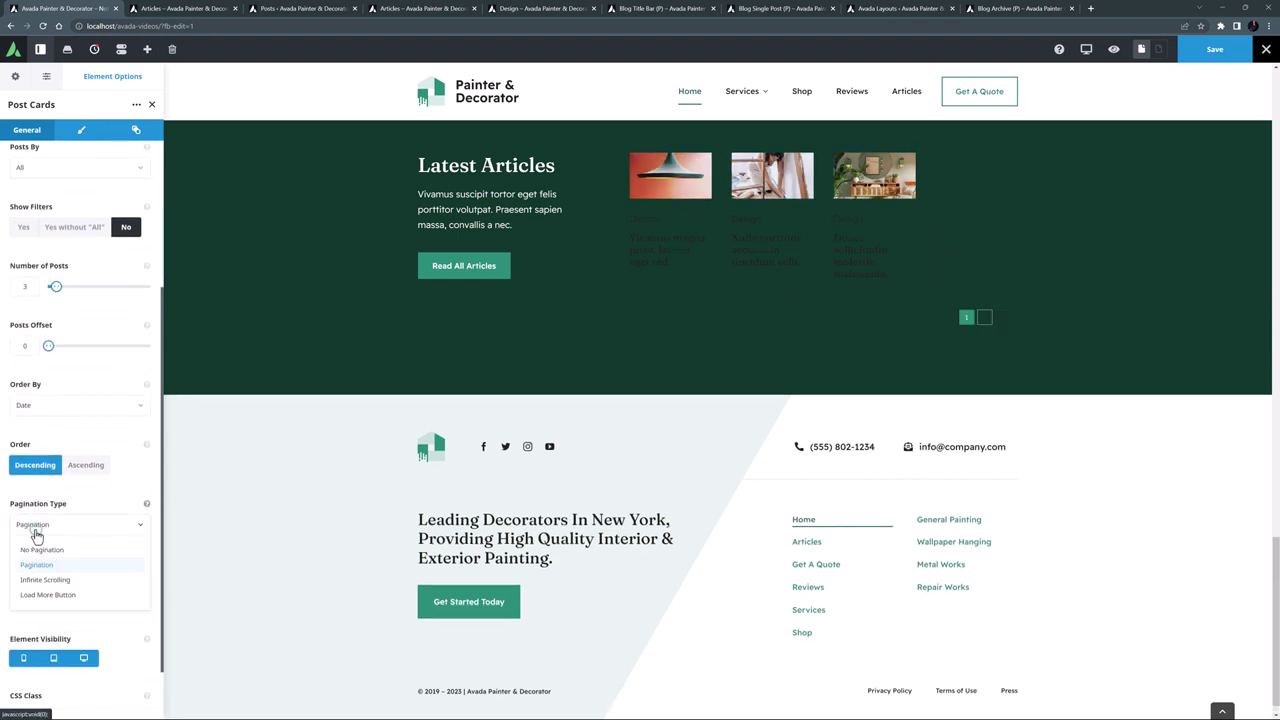
{"action": "left_click", "coordinate": [33, 550]}
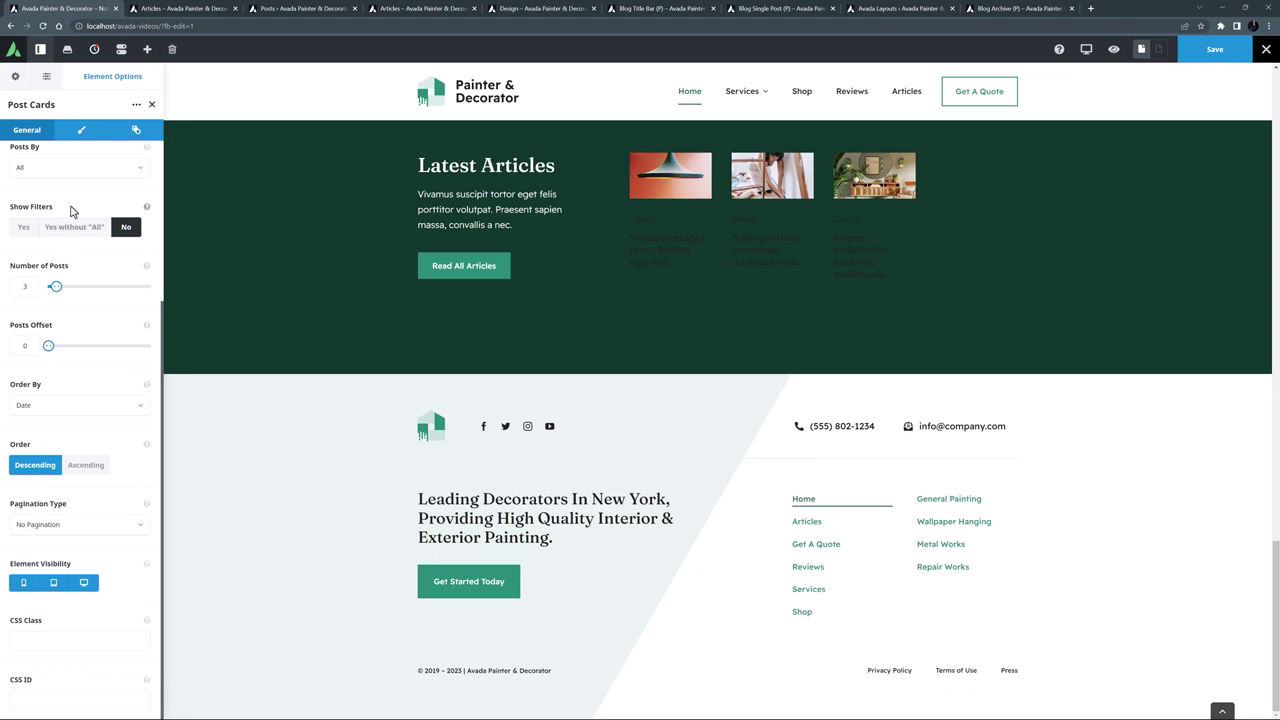
{"action": "left_click", "coordinate": [82, 131]}
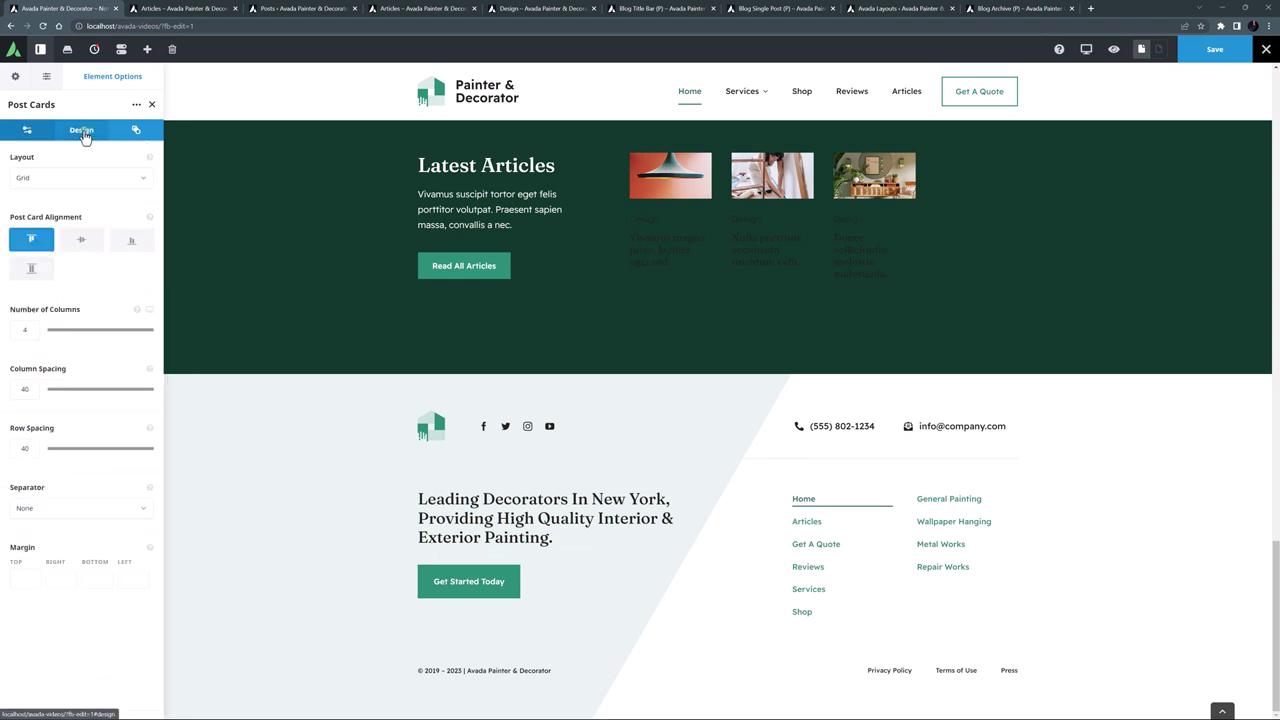
- Lay the post cards out in 3 columns, set the Latest Articles container's link colour to Color 1, and save the homepage
{"action": "left_click", "coordinate": [11, 331]}
{"action": "type", "text": "3"}
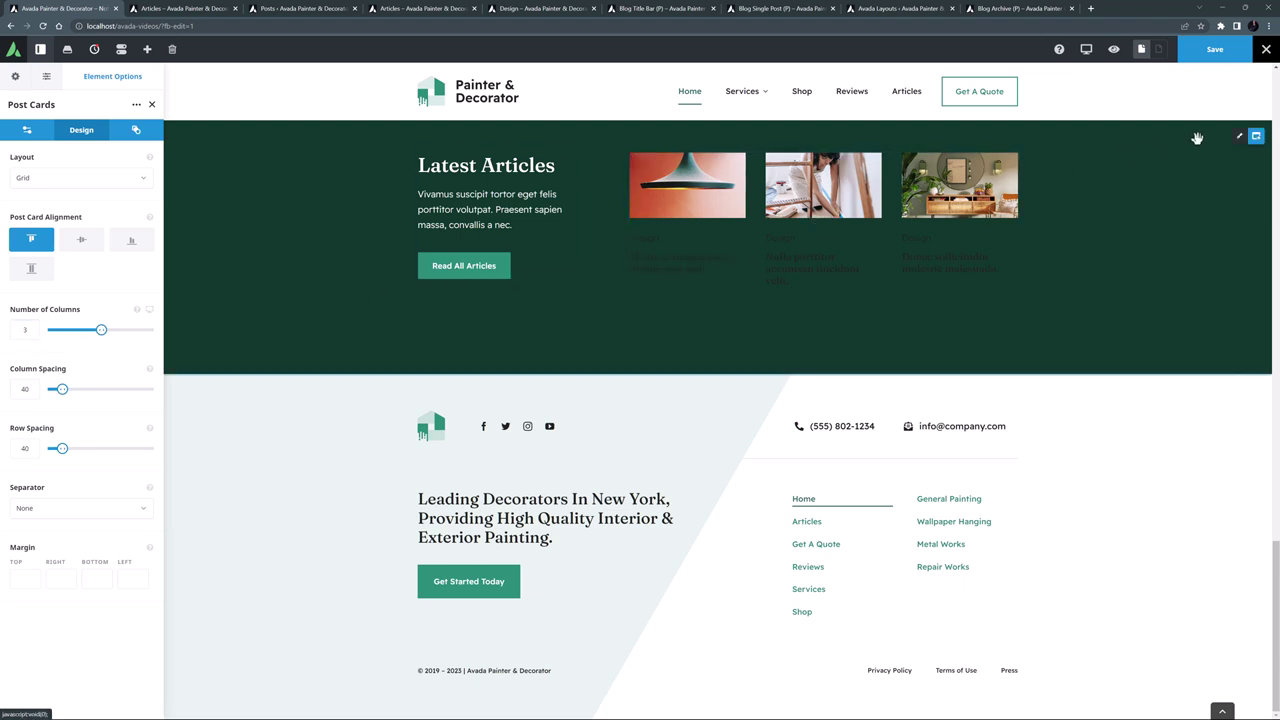
{"action": "left_click", "coordinate": [1240, 138]}
{"action": "left_click", "coordinate": [61, 131]}
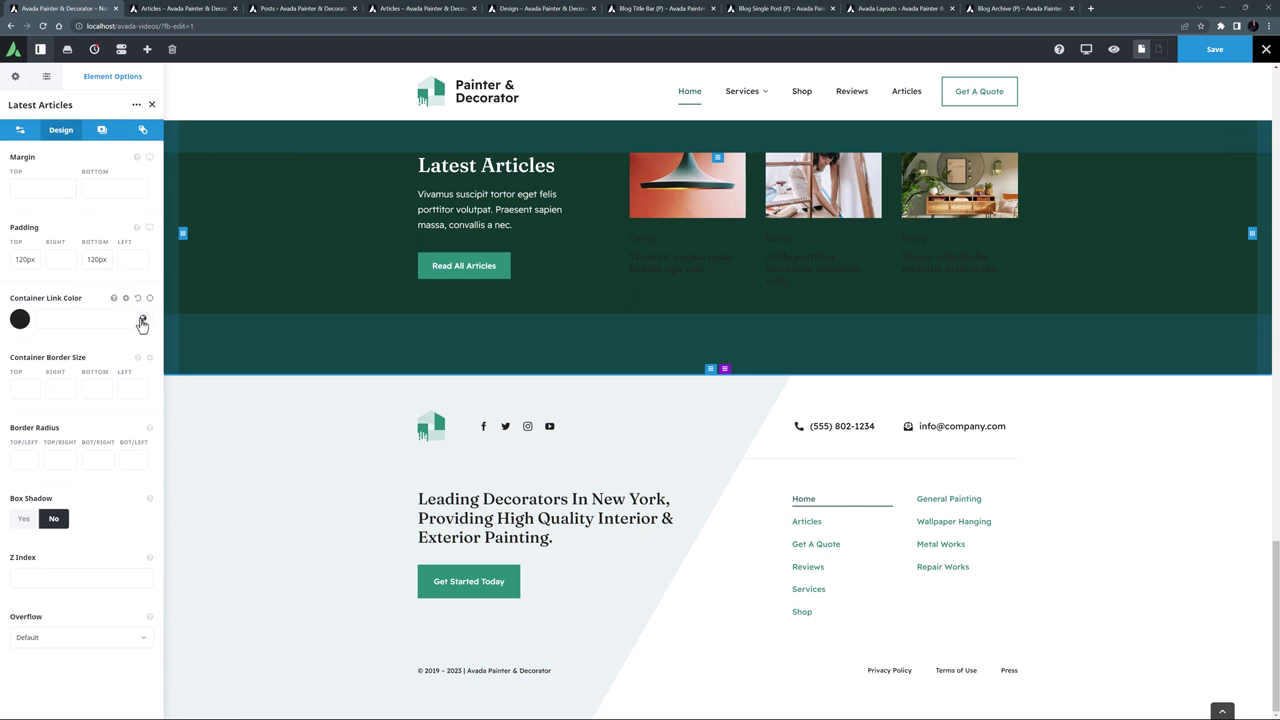
{"action": "left_click", "coordinate": [143, 318]}
{"action": "left_click", "coordinate": [23, 359]}
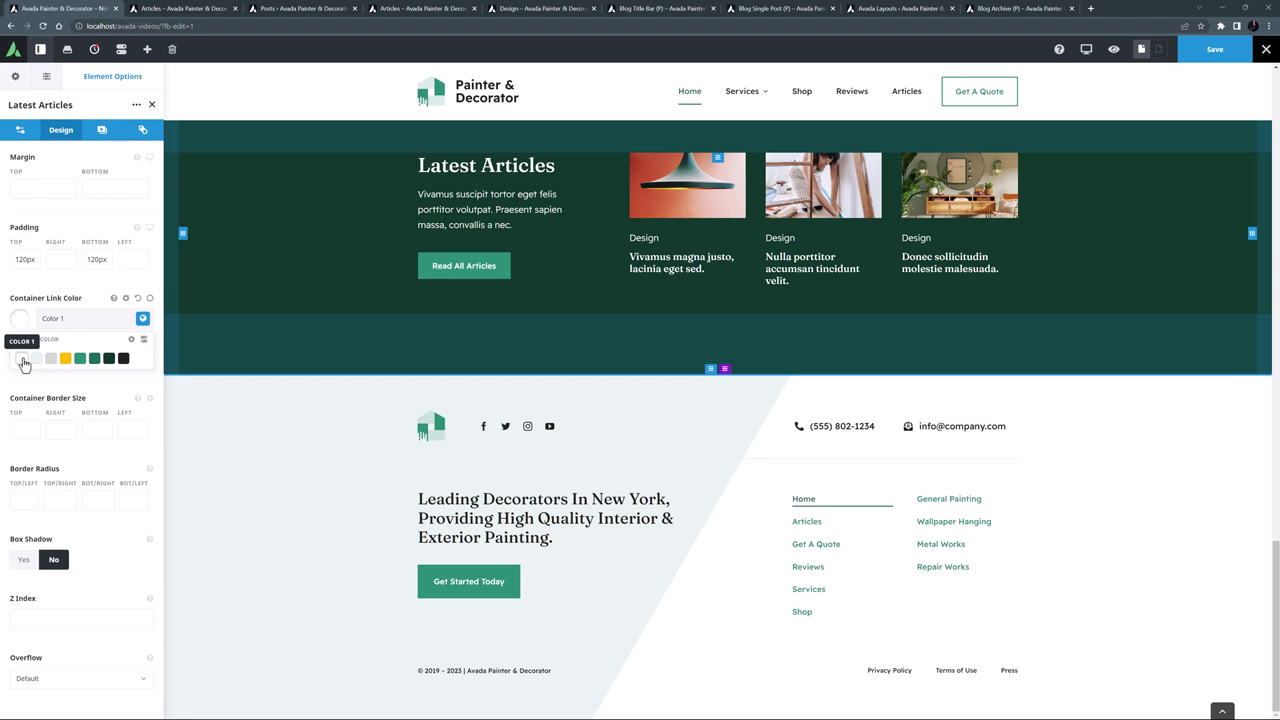
{"action": "left_click", "coordinate": [1211, 50]}
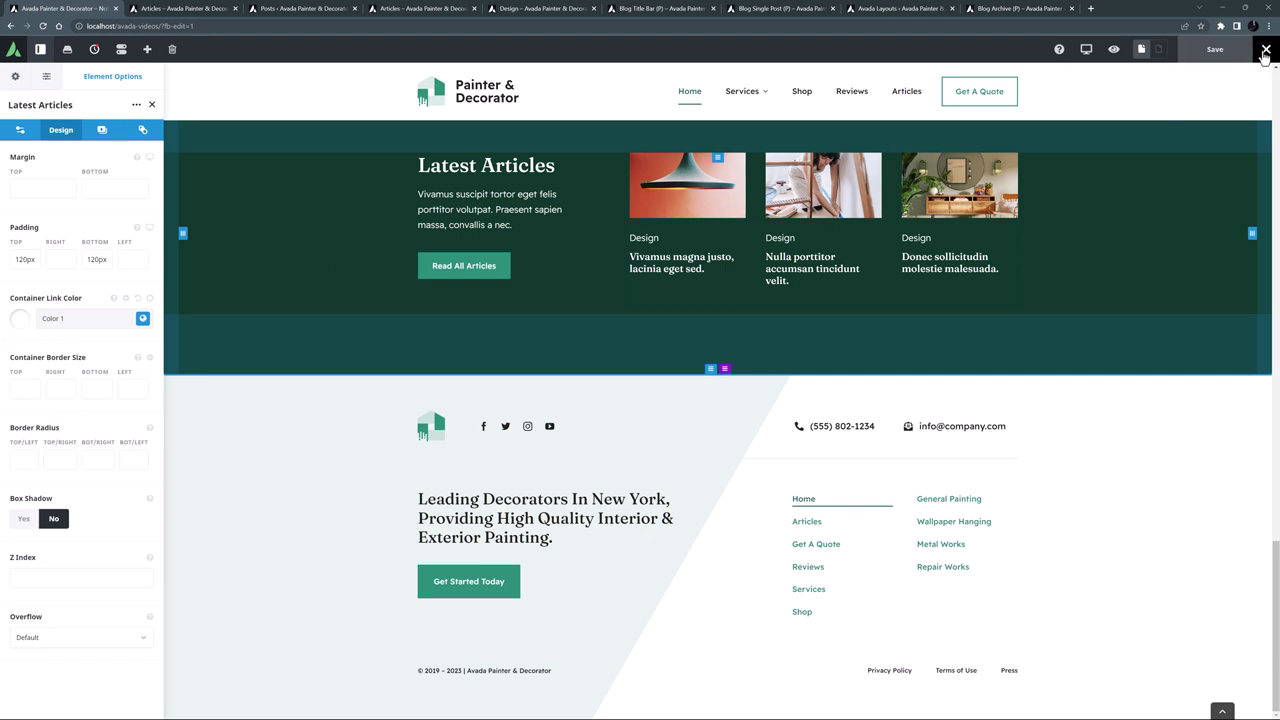
- Exit the builder and scroll the live homepage down to the dark-green Latest Articles section
{"action": "mouse_move", "coordinate": [1264, 50]}
{"action": "left_click", "coordinate": [1248, 73]}
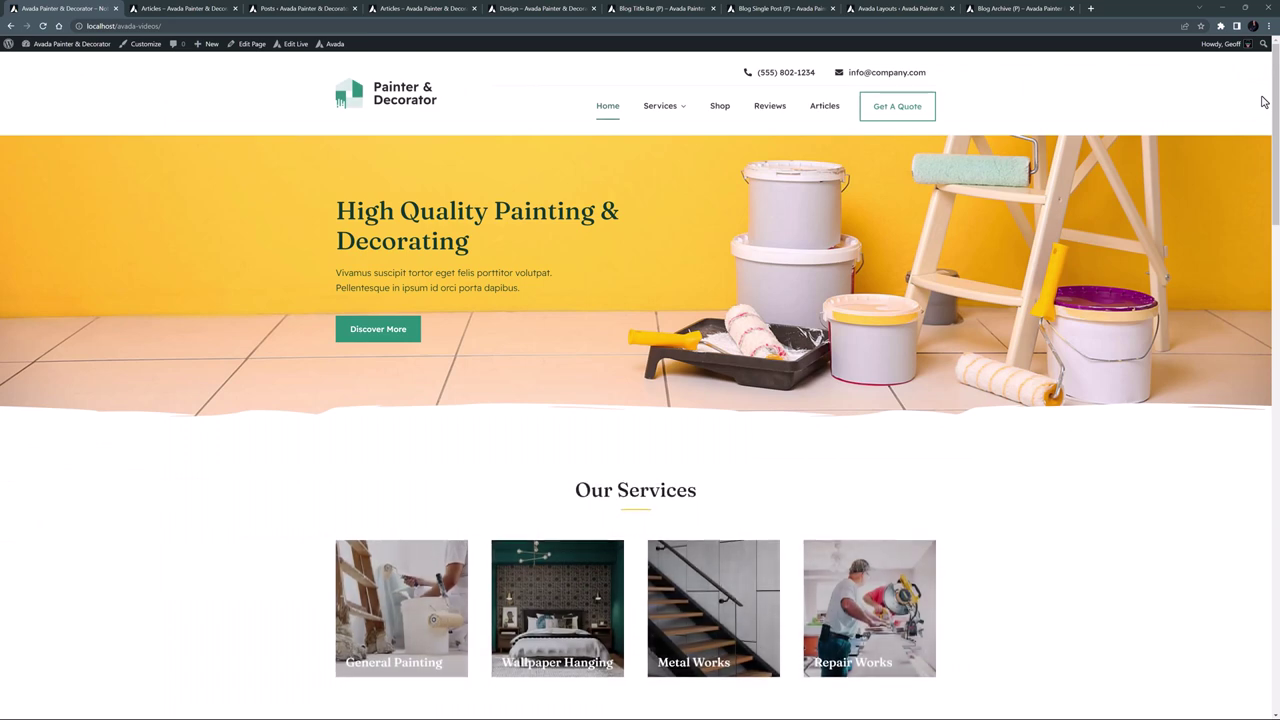
{"action": "scroll", "coordinate": [1218, 272], "scroll_direction": "down", "scroll_amount": 8}
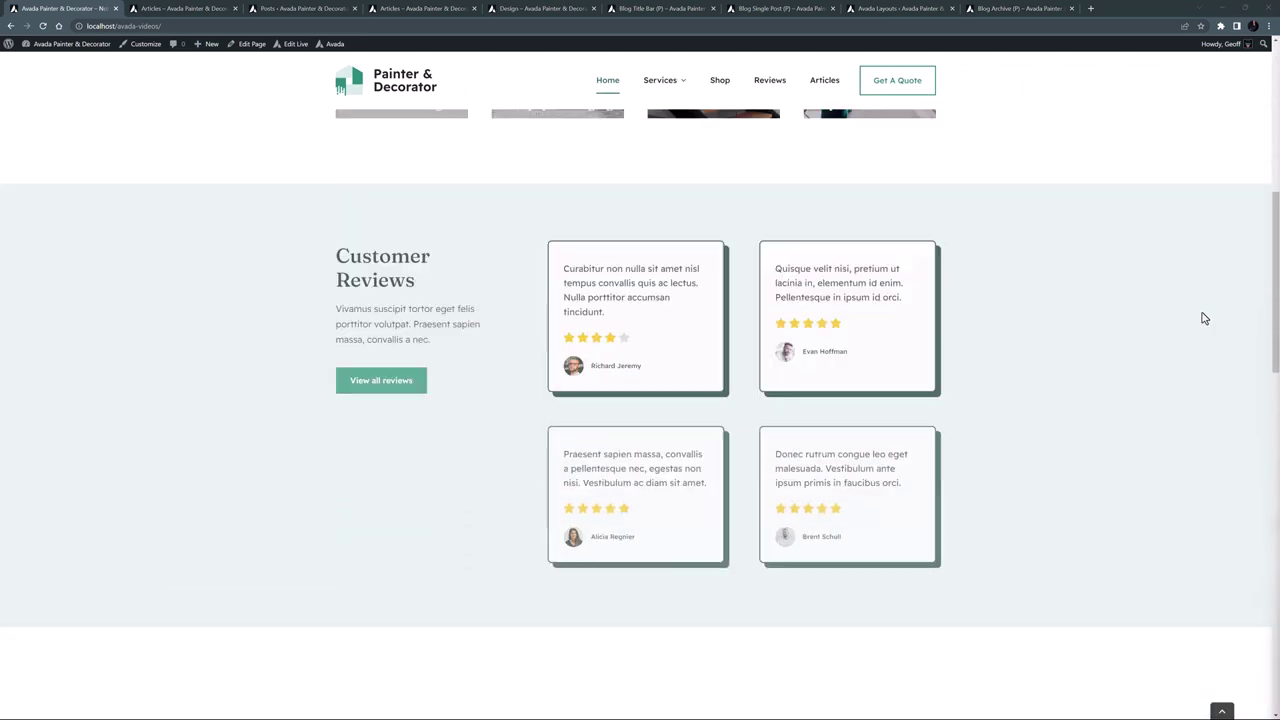
{"action": "scroll", "coordinate": [1200, 330], "scroll_direction": "down", "scroll_amount": 10}
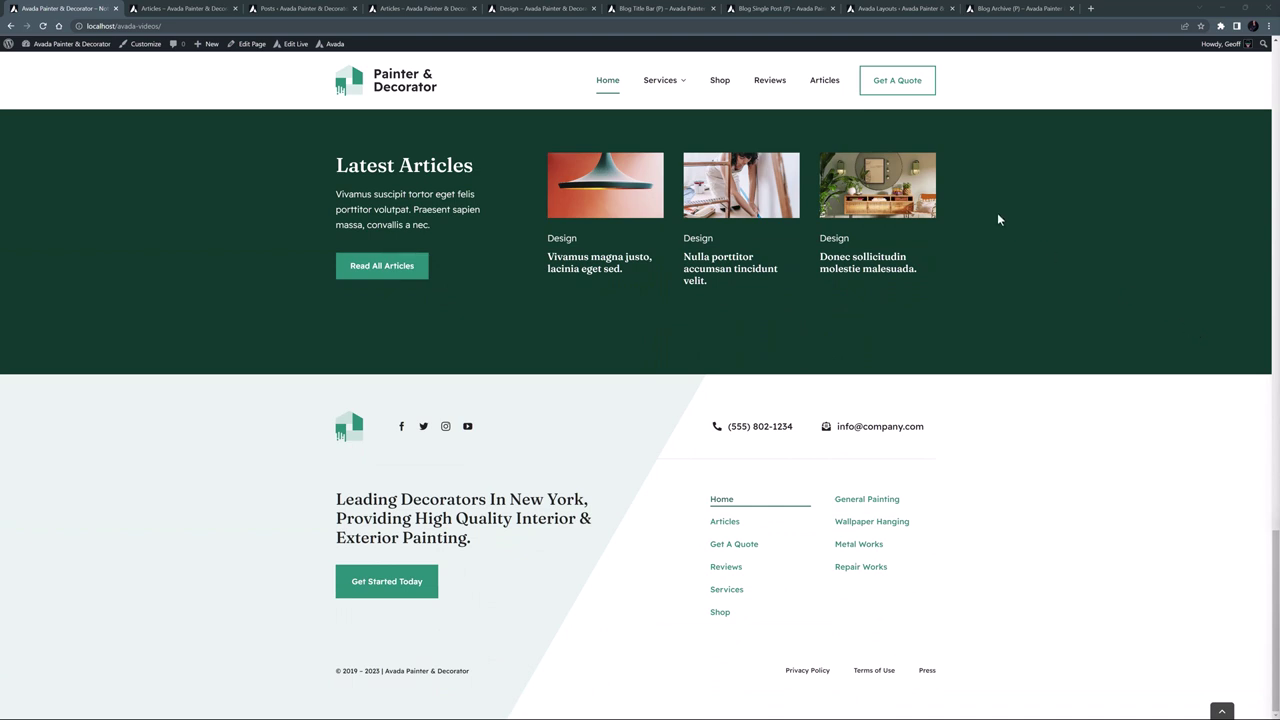
- Go to the Articles page and open the 'Nulla Porttitor Accumsan Tincidunt Velit.' post
{"action": "left_click", "coordinate": [820, 84]}
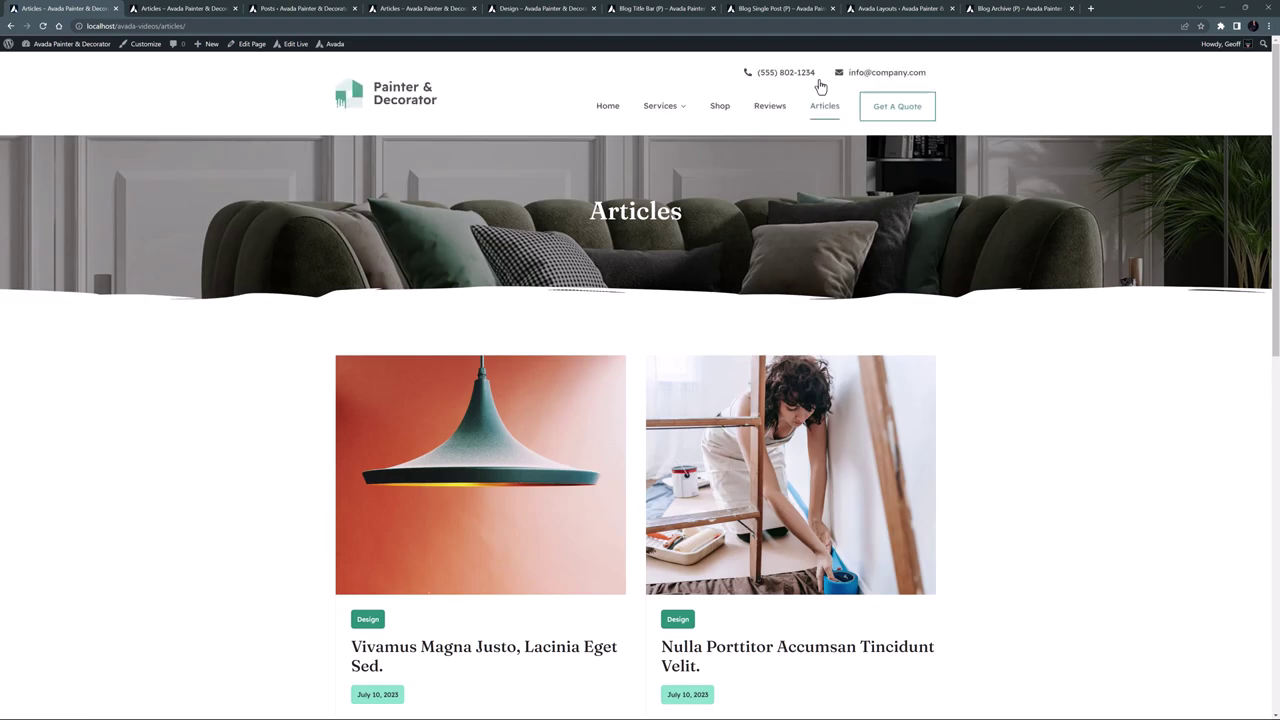
{"action": "scroll", "coordinate": [1034, 349], "scroll_direction": "down", "scroll_amount": 3}
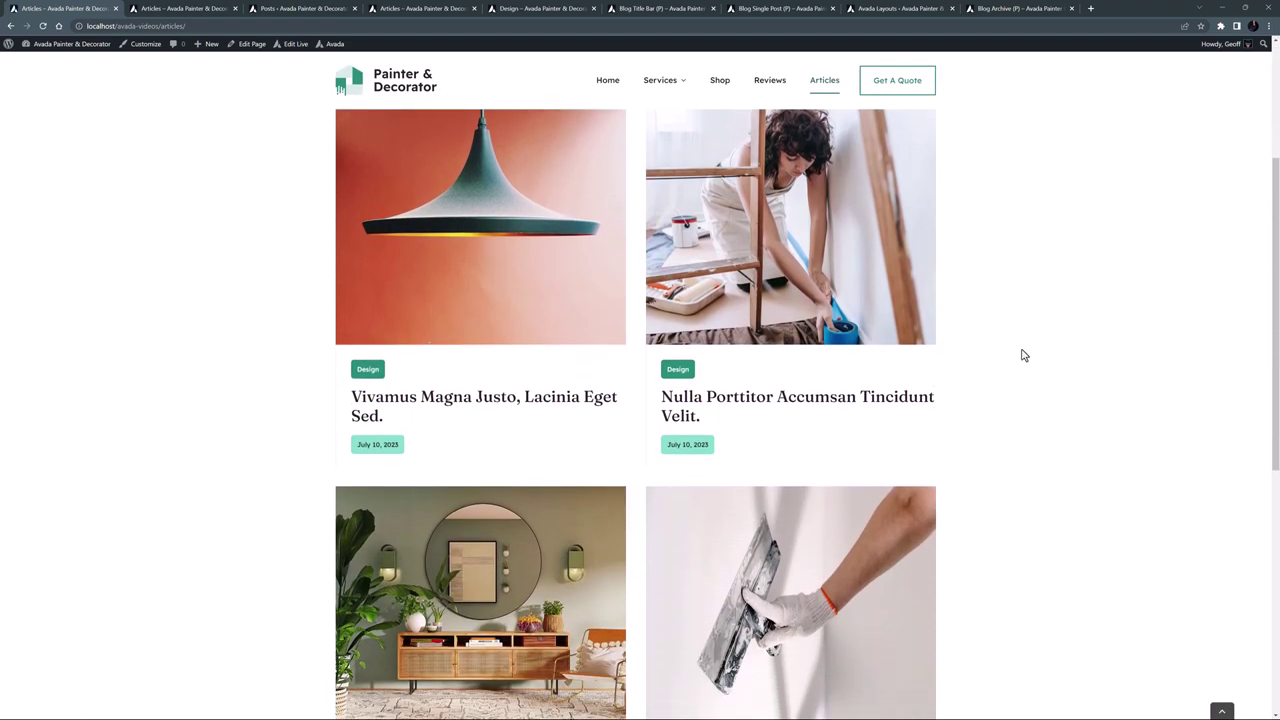
{"action": "left_click", "coordinate": [864, 396]}
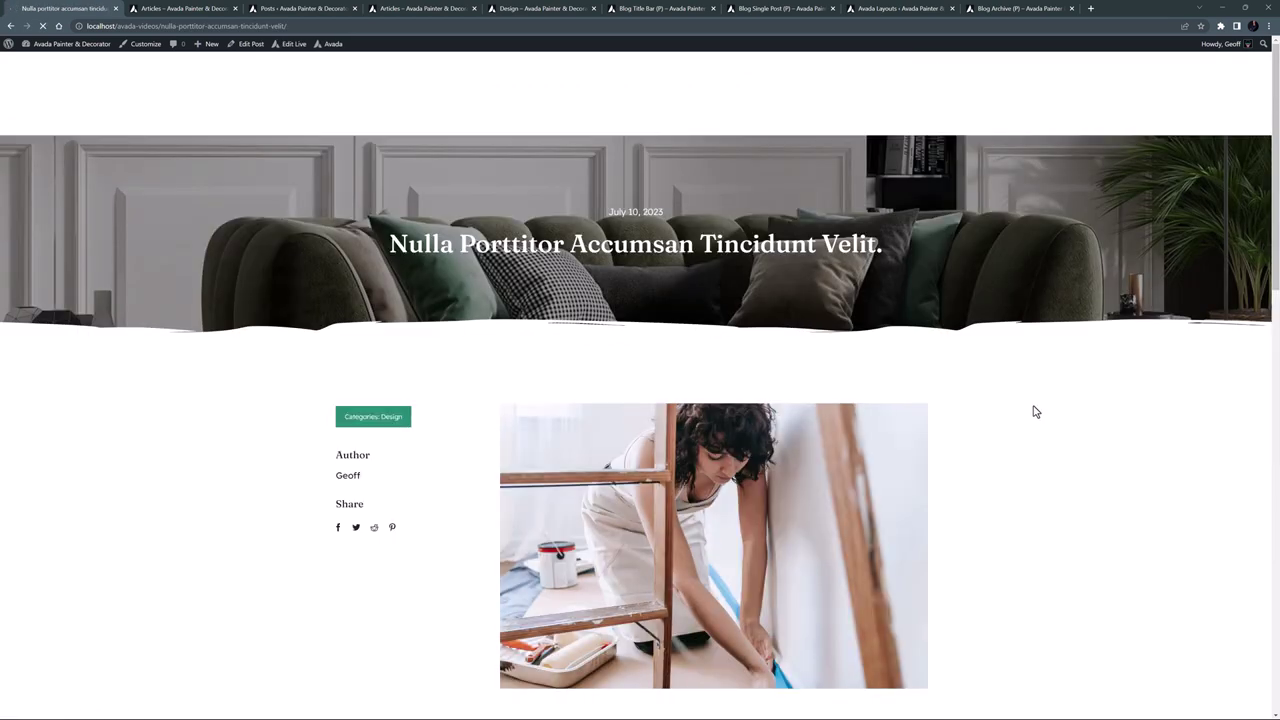
- Scroll through the post, then open its Design category archive
{"action": "scroll", "coordinate": [1035, 411], "scroll_direction": "down", "scroll_amount": 14}
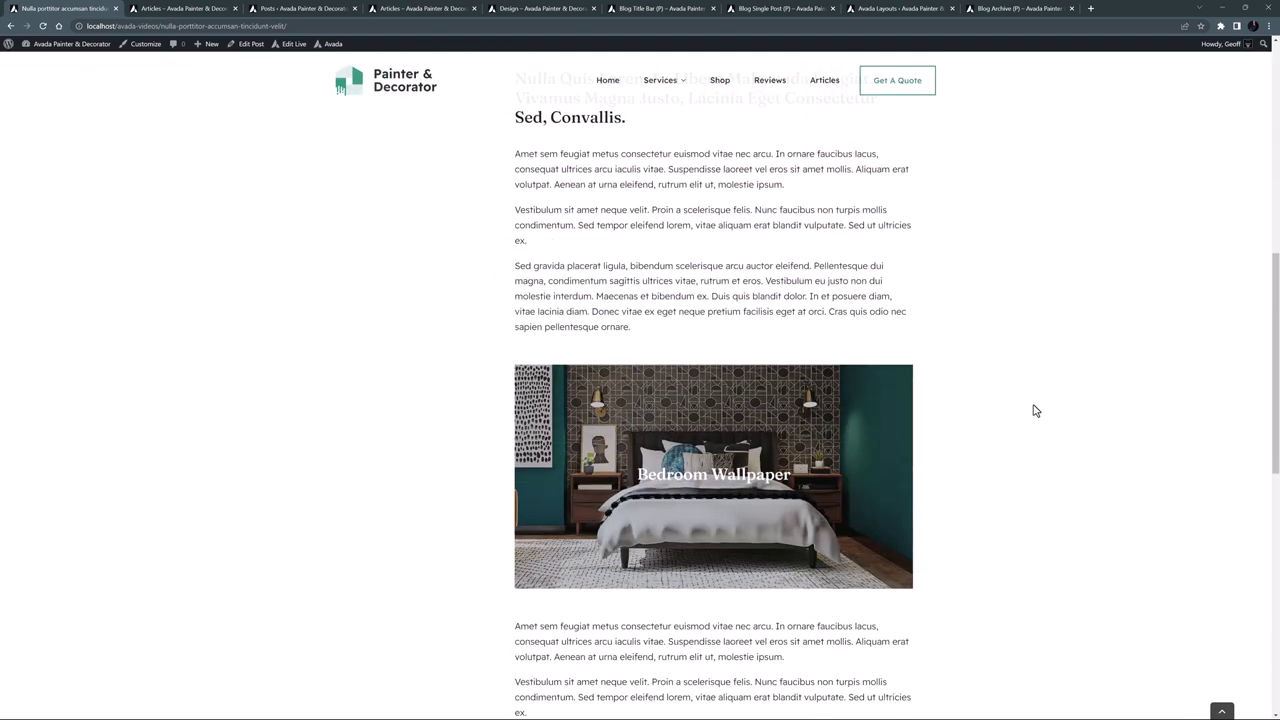
{"action": "scroll", "coordinate": [1035, 411], "scroll_direction": "down", "scroll_amount": 2}
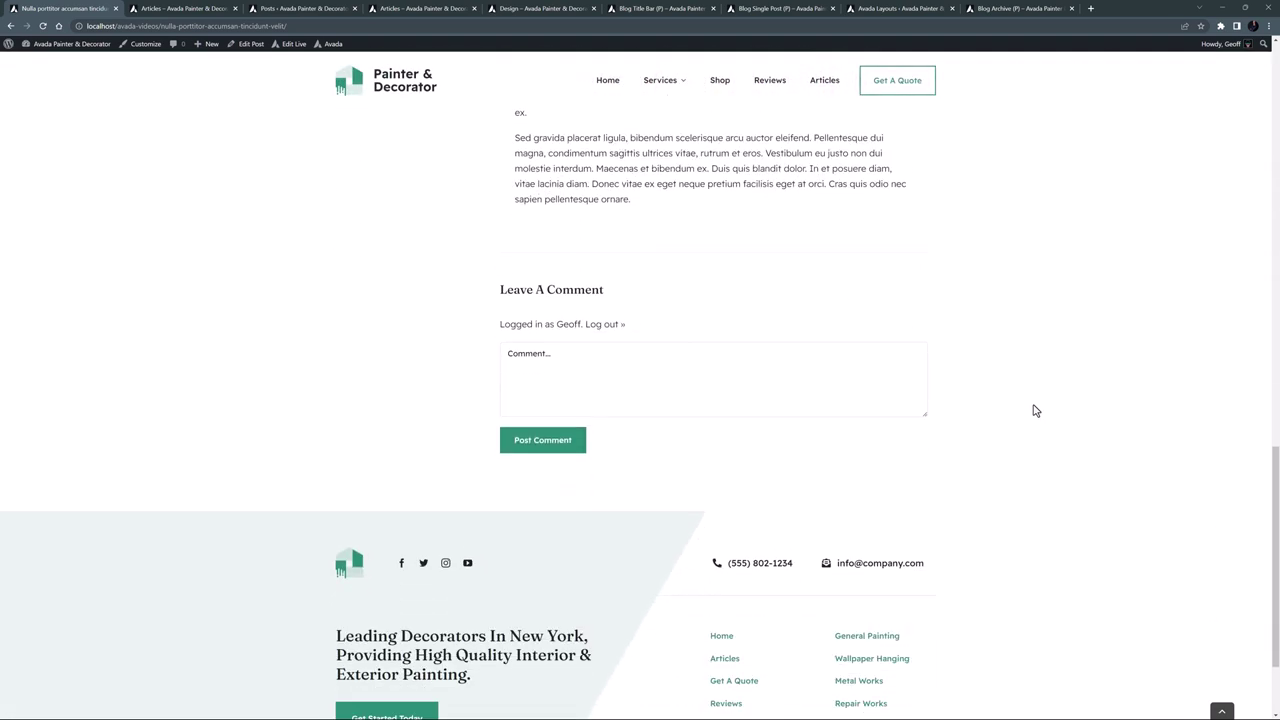
{"action": "scroll", "coordinate": [1035, 411], "scroll_direction": "up", "scroll_amount": 16}
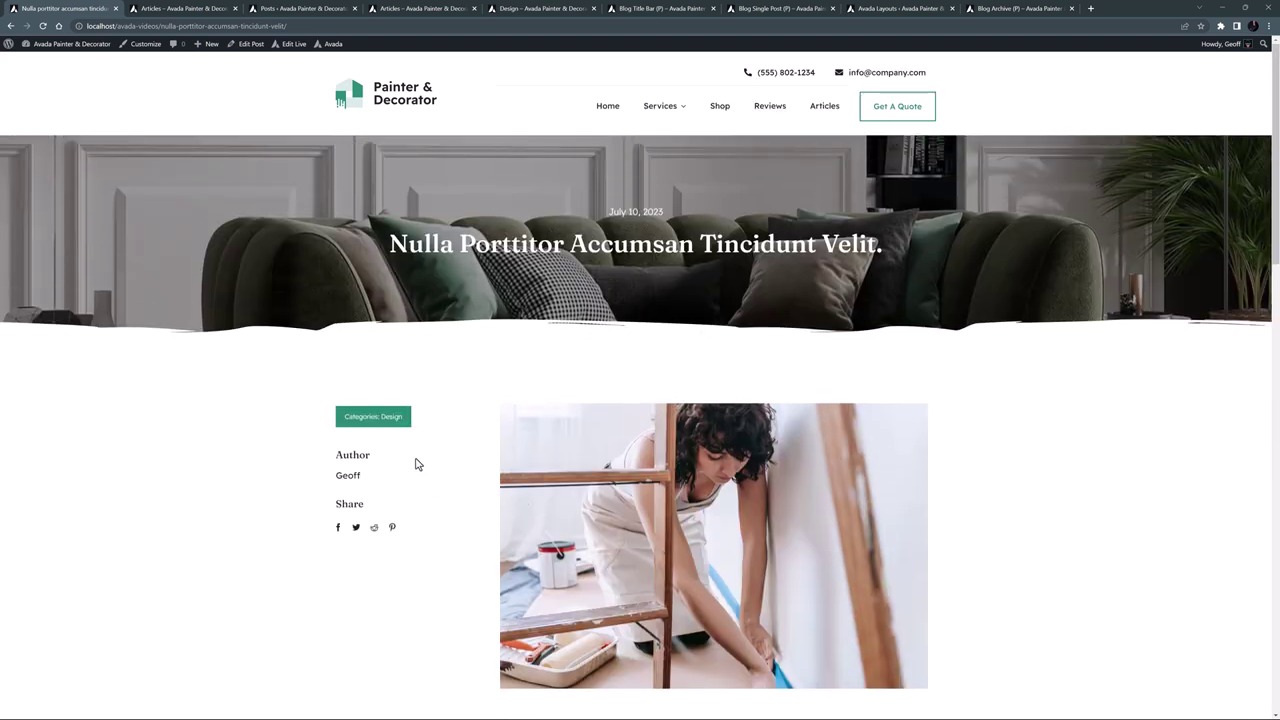
{"action": "left_click", "coordinate": [391, 422]}
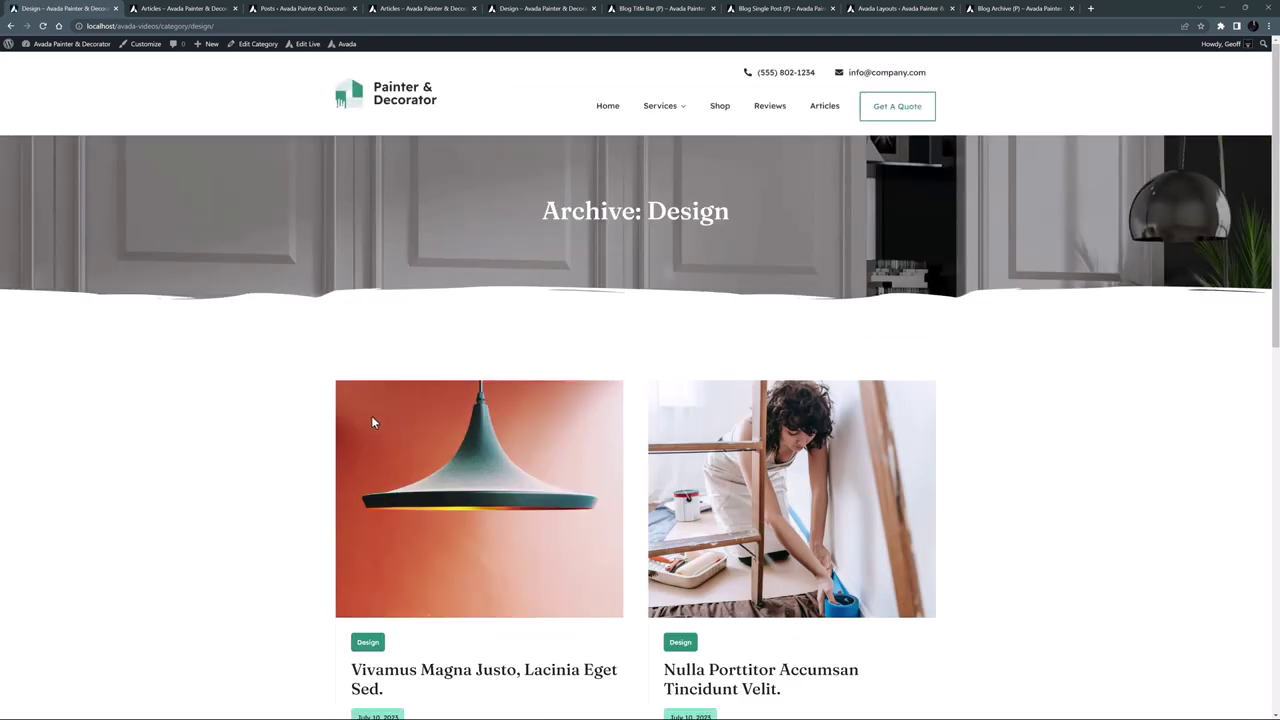
{"action": "scroll", "coordinate": [318, 420], "scroll_direction": "down", "scroll_amount": 8}
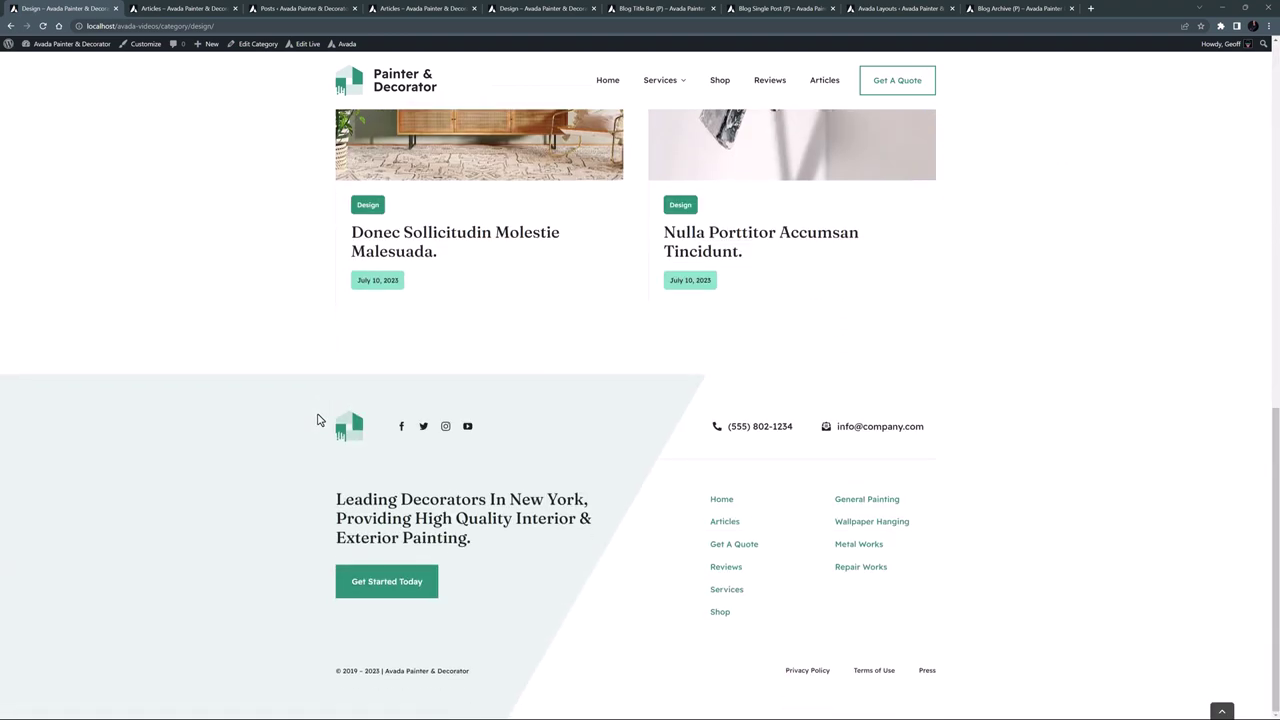
{"action": "scroll", "coordinate": [318, 420], "scroll_direction": "up", "scroll_amount": 4}
{"action": "scroll", "coordinate": [318, 420], "scroll_direction": "up", "scroll_amount": 4}
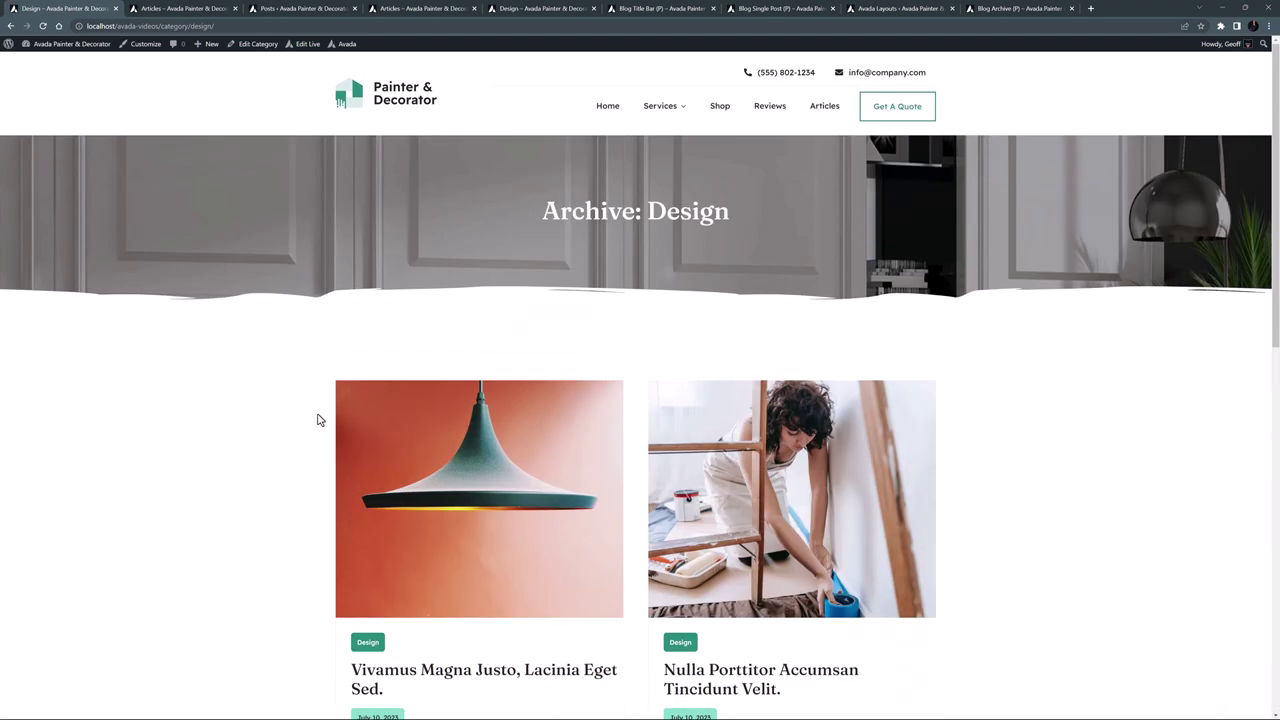